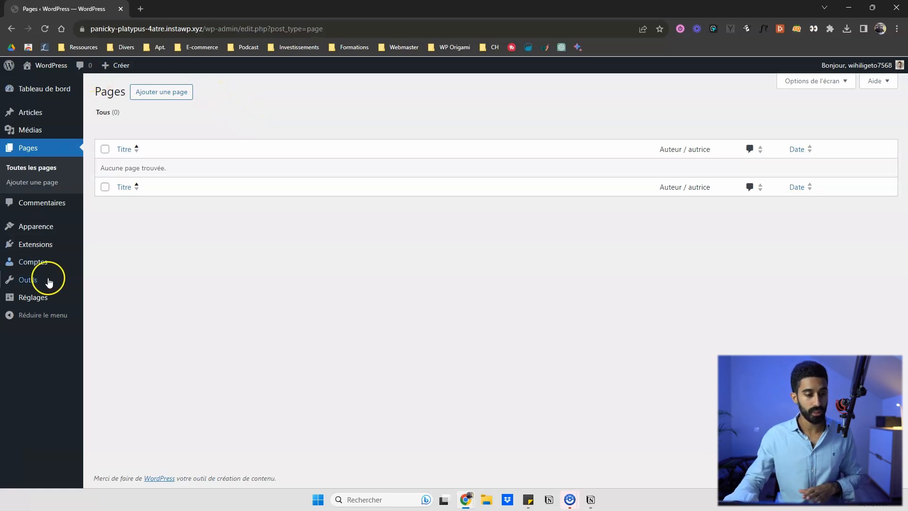
# - Create a new page and title it "Page exemple"
pyautogui.click(168, 93)
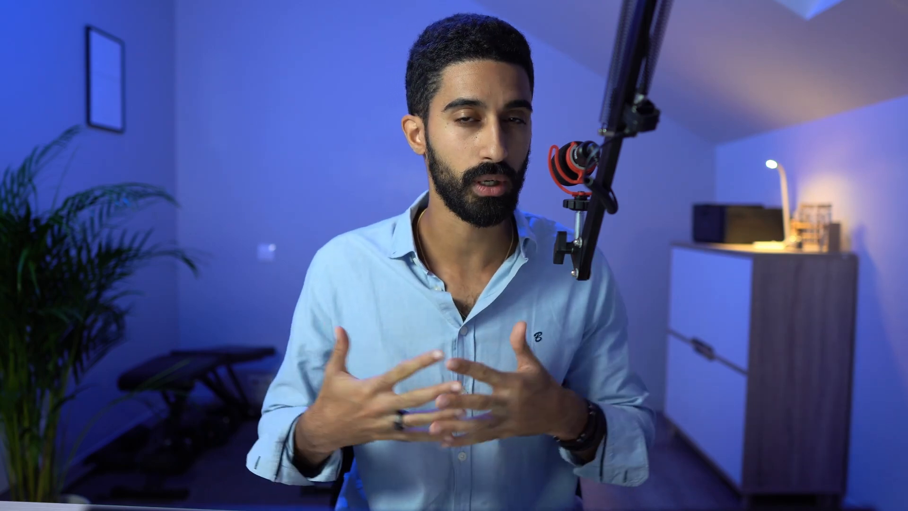
pyautogui.moveTo(38, 114)
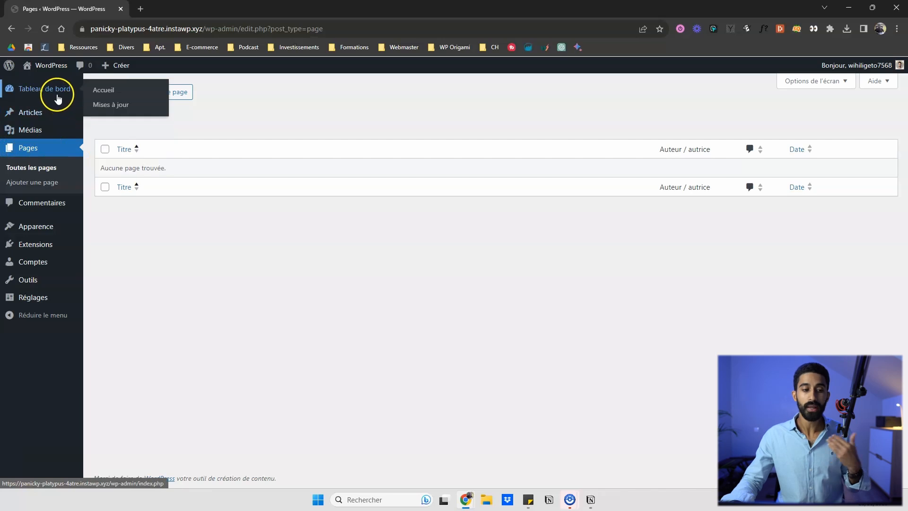
pyautogui.click(158, 93)
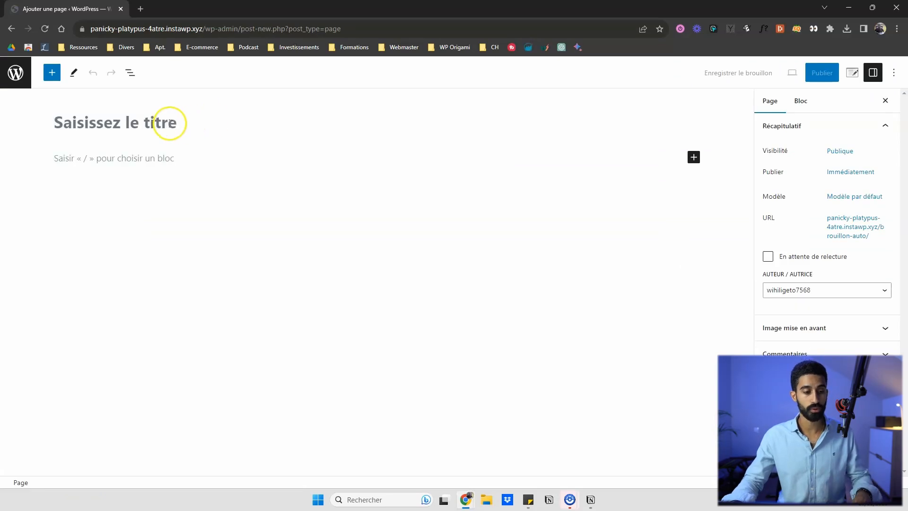
pyautogui.write('Page exemple')
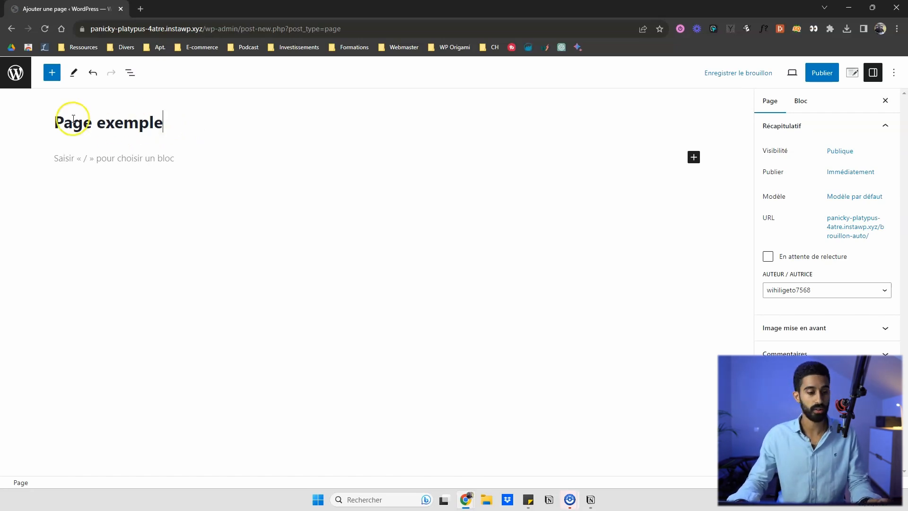
pyautogui.moveTo(54, 122); pyautogui.dragTo(159, 122)
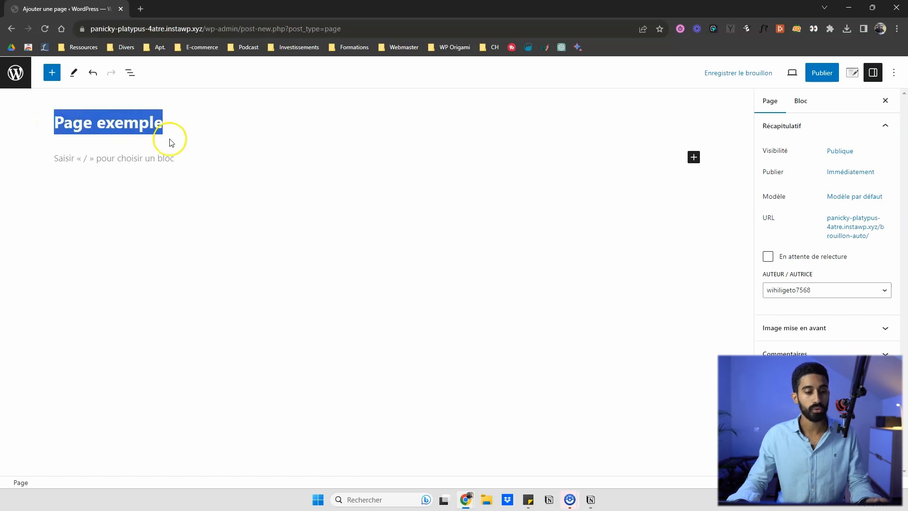
# - Browse the block library's categories, examining the text, media, design, widget and theme blocks and their previews
pyautogui.click(154, 157)
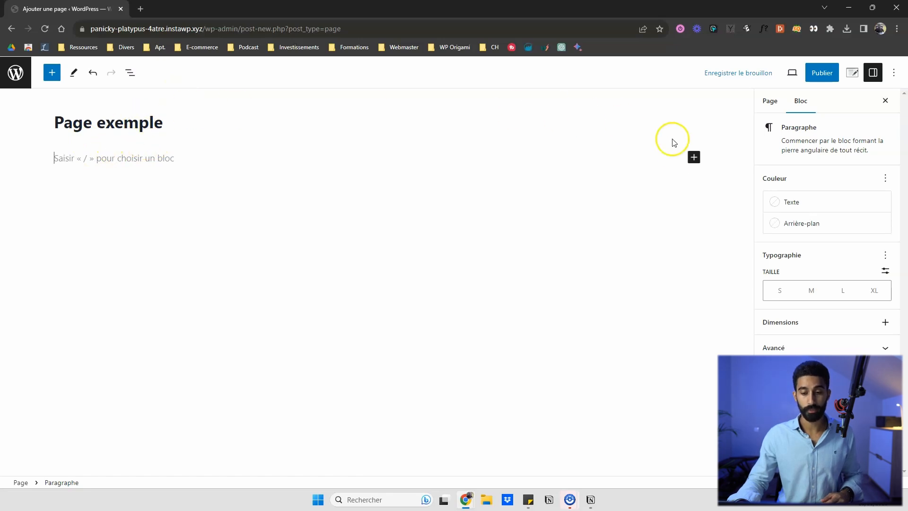
pyautogui.click(695, 158)
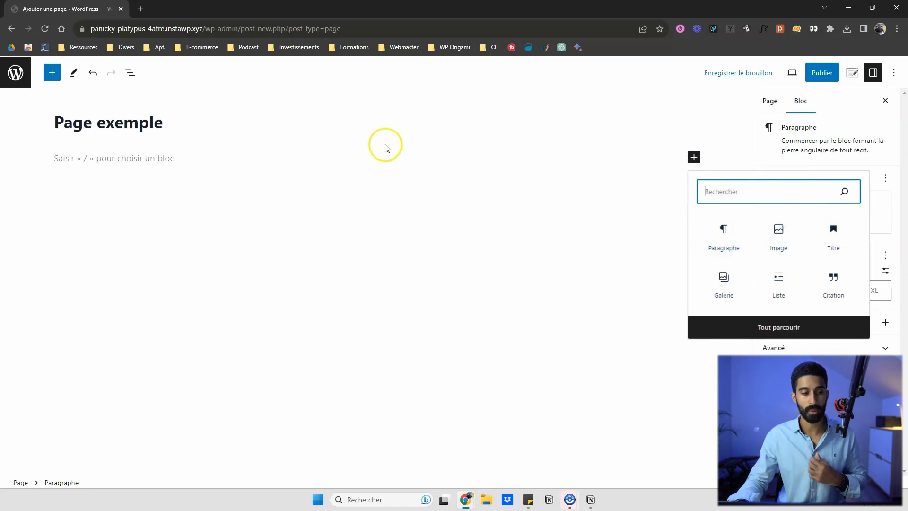
pyautogui.click(52, 73)
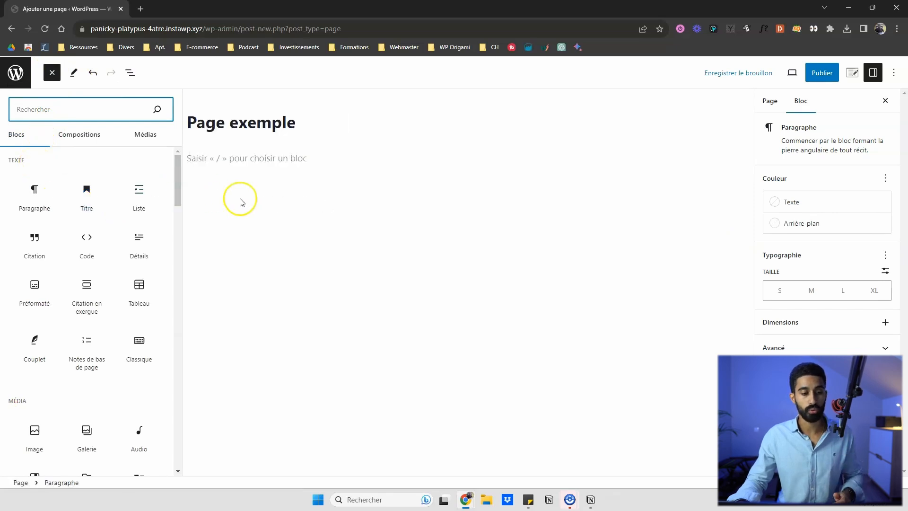
pyautogui.moveTo(93, 198)
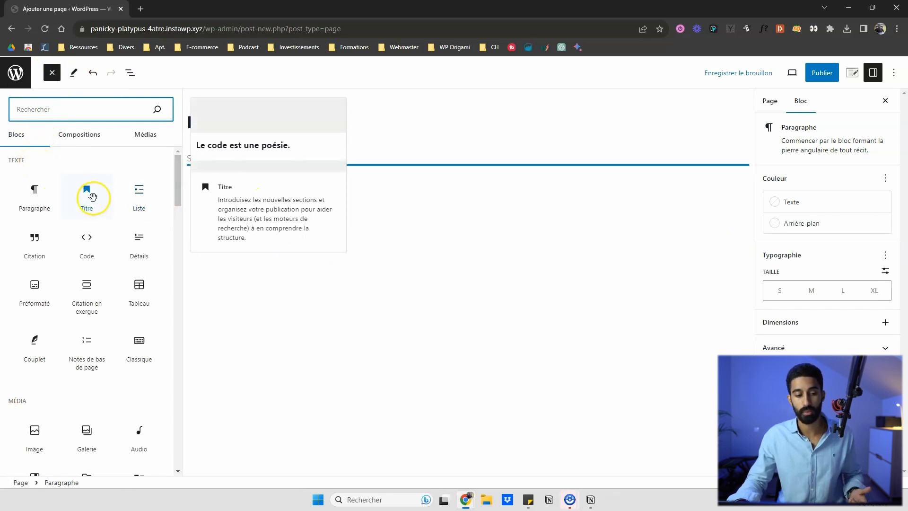
pyautogui.scroll(-12, 90, 236)
pyautogui.scroll(5, 87, 263)
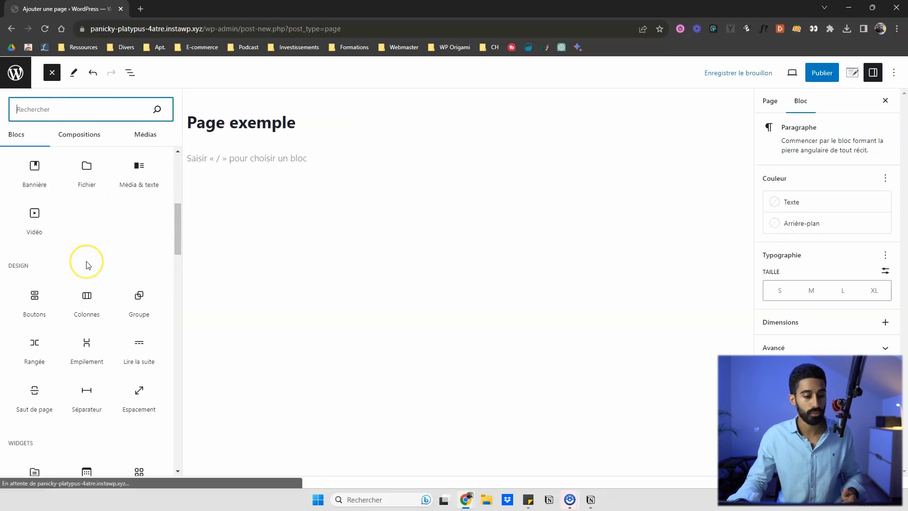
pyautogui.scroll(7, 87, 265)
pyautogui.moveTo(68, 211)
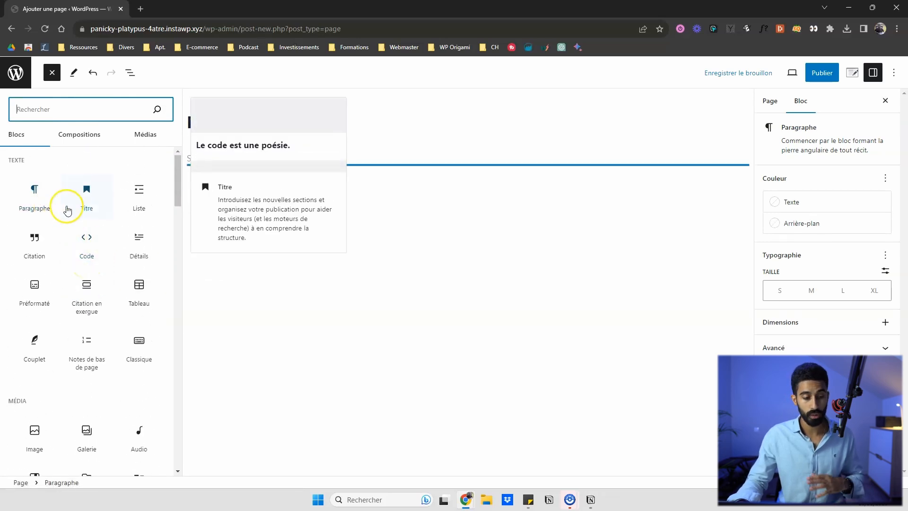
pyautogui.scroll(-1, 85, 234)
pyautogui.scroll(-3, 86, 232)
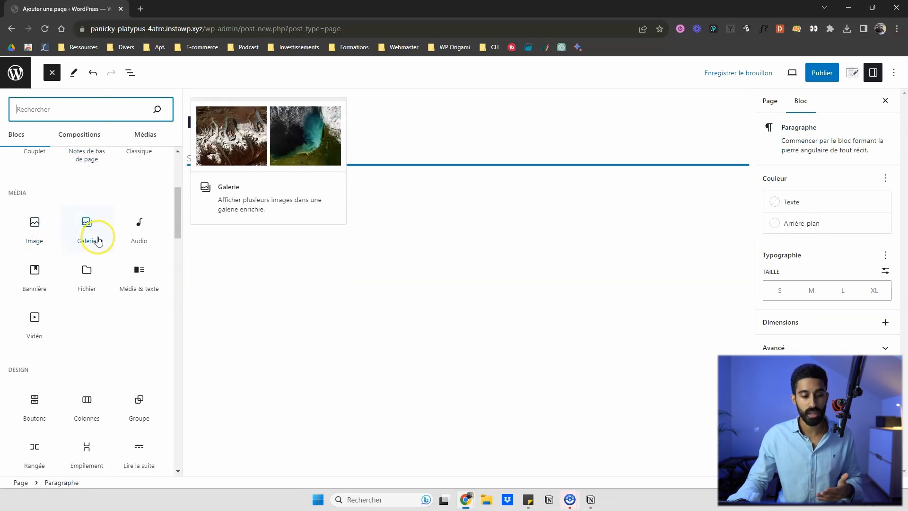
pyautogui.moveTo(33, 268)
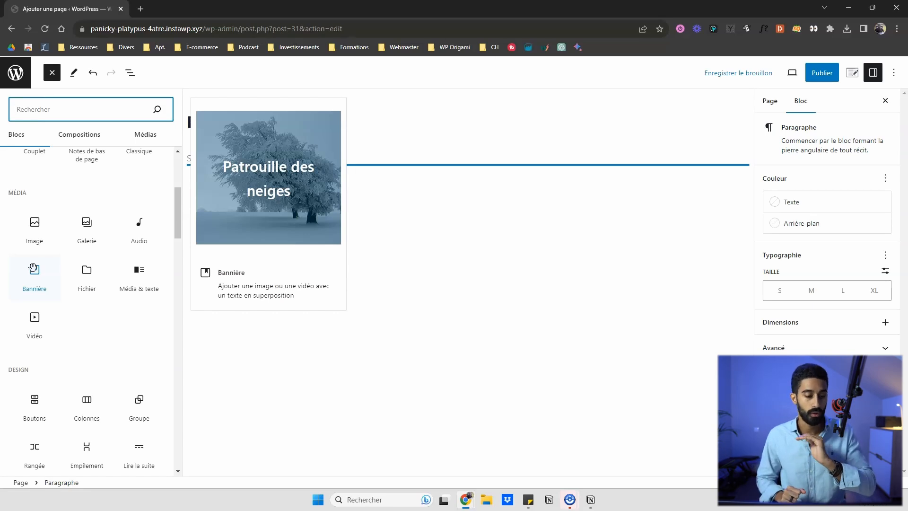
pyautogui.scroll(5, 34, 268)
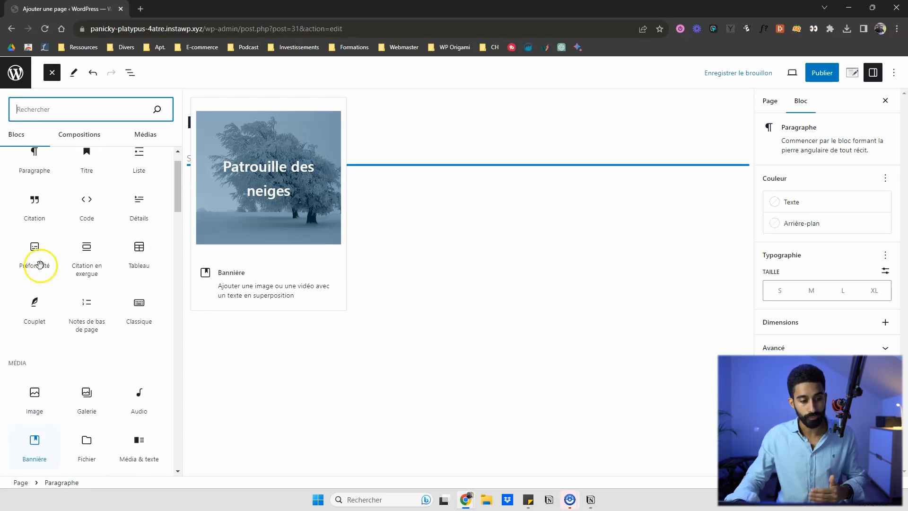
pyautogui.scroll(-10, 101, 265)
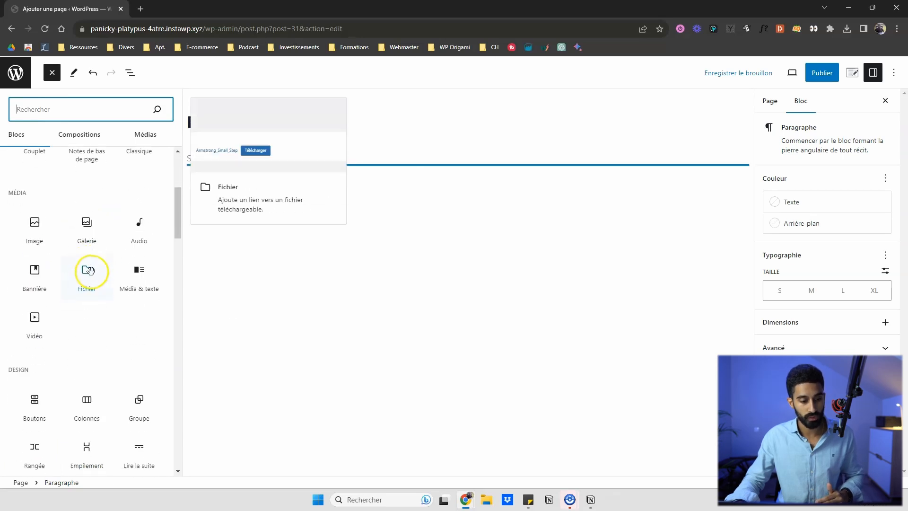
pyautogui.scroll(6, 86, 262)
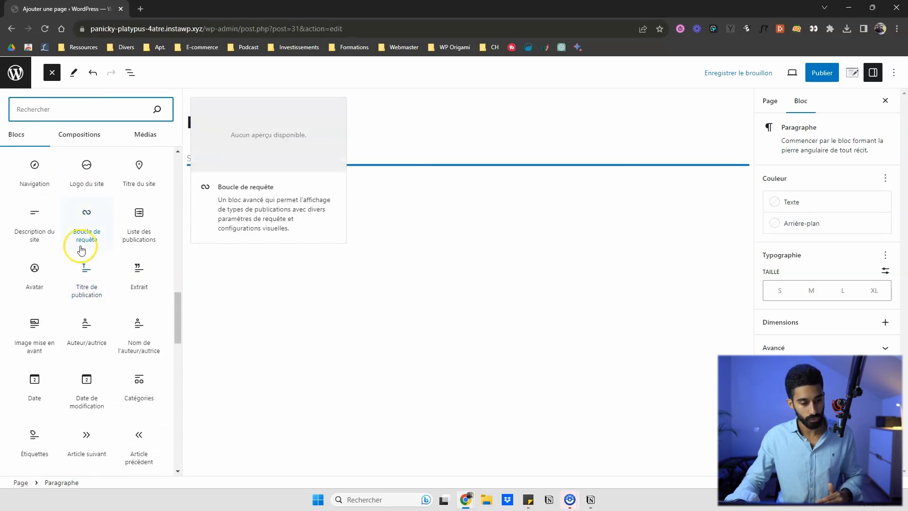
pyautogui.scroll(5, 79, 219)
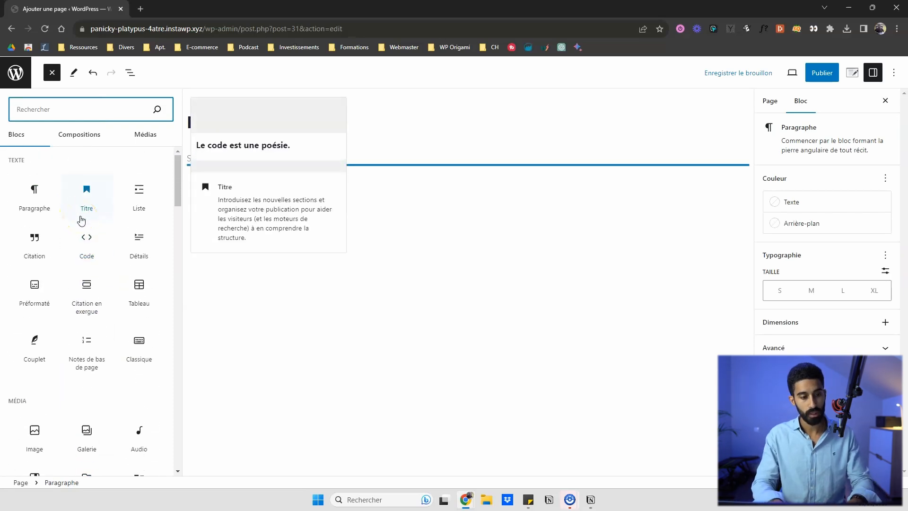
# - Find the Boutons block with the search "bou", insert it below the title and label the button "En savoir plus"
pyautogui.write('ou')
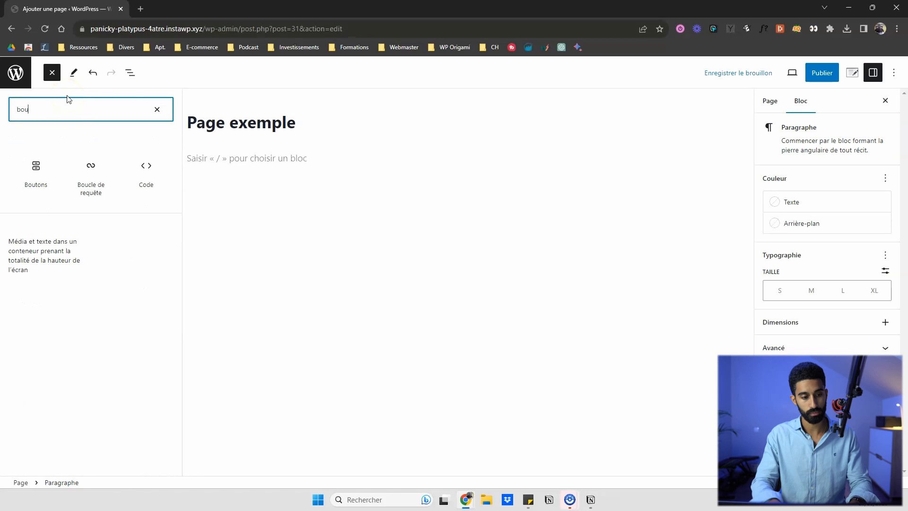
pyautogui.click(42, 164)
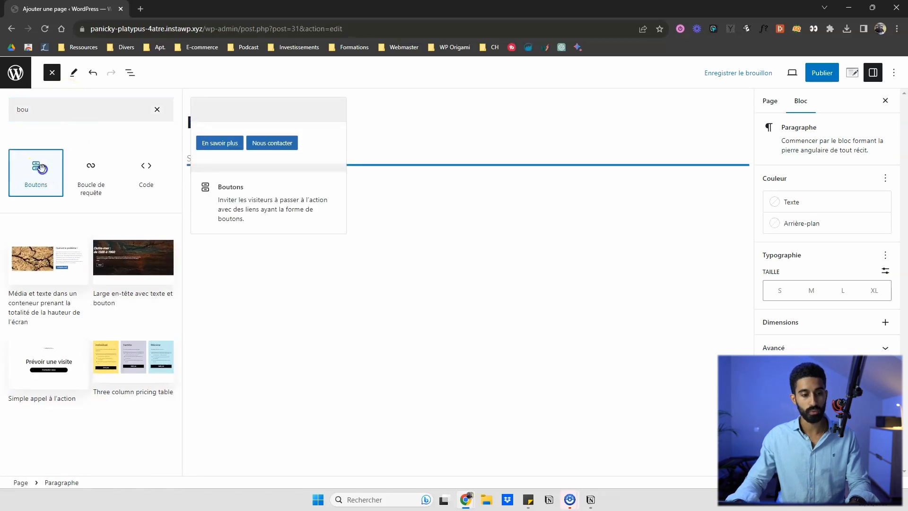
pyautogui.click(53, 72)
pyautogui.click(105, 159)
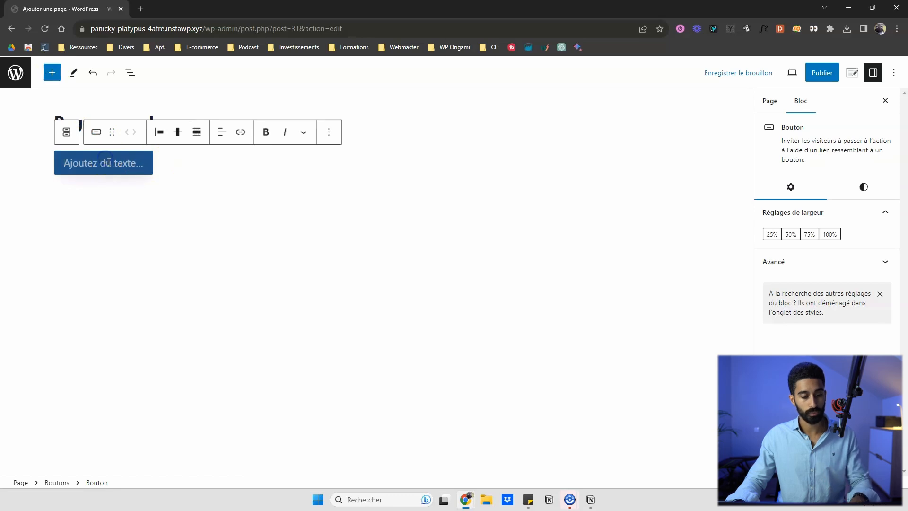
pyautogui.write('En savoir pk')
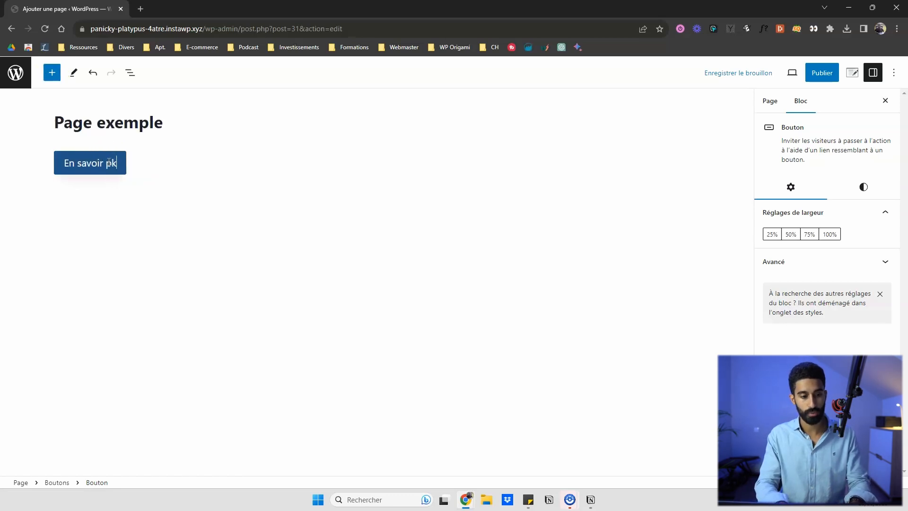
pyautogui.press('BackSpace')
pyautogui.write('lus')
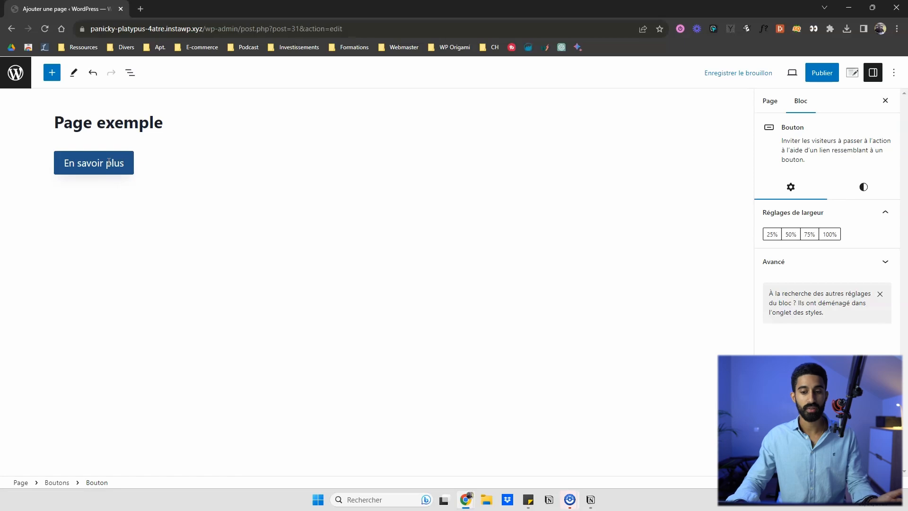
# - Delete the whole Boutons block from the page
pyautogui.click(170, 174)
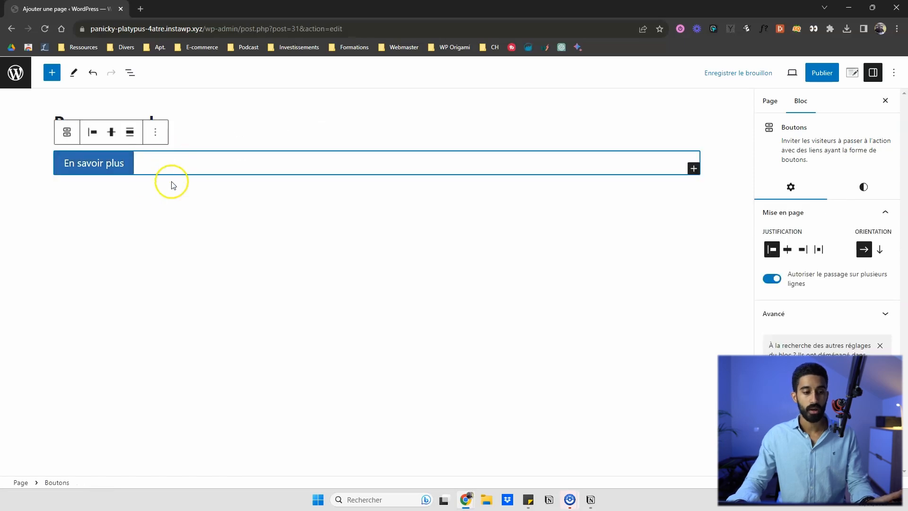
pyautogui.press('Delete')
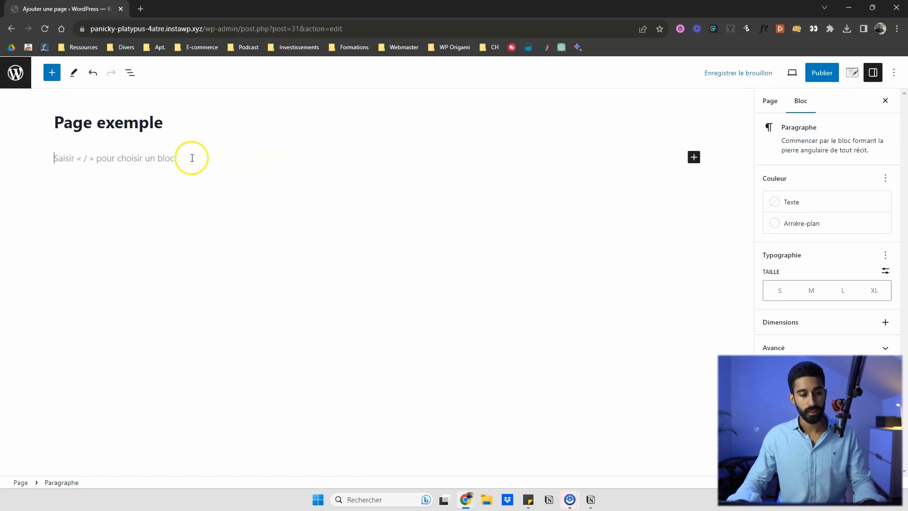
# - Try the inline slash block search in the empty paragraph with "ti" and "bou", clearing each search term
pyautogui.write('/')
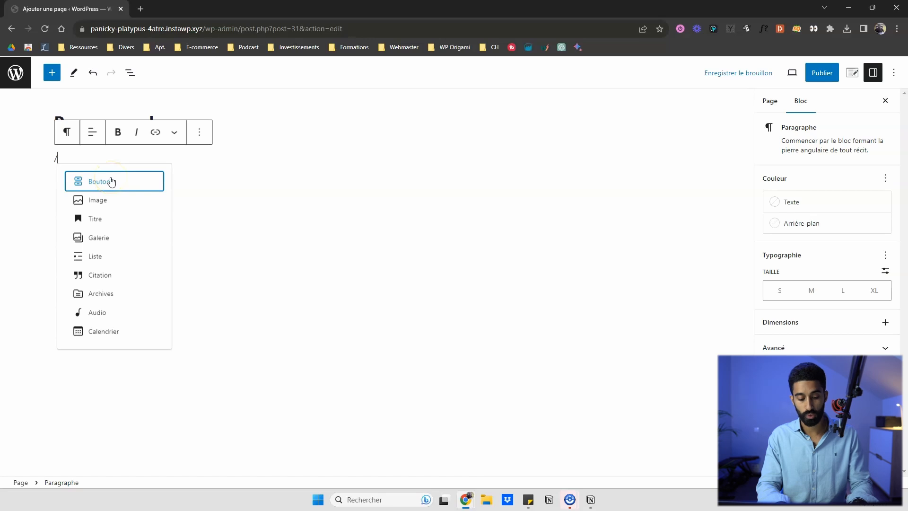
pyautogui.write('ti')
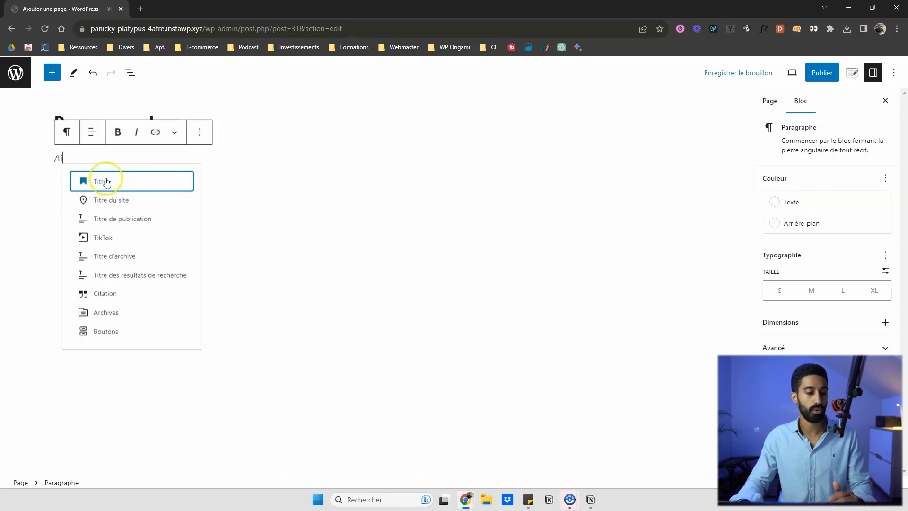
pyautogui.press('BackSpace')
pyautogui.press('BackSpace')
pyautogui.write('bou')
pyautogui.press('BackSpace')
pyautogui.press('BackSpace')
pyautogui.press('BackSpace')
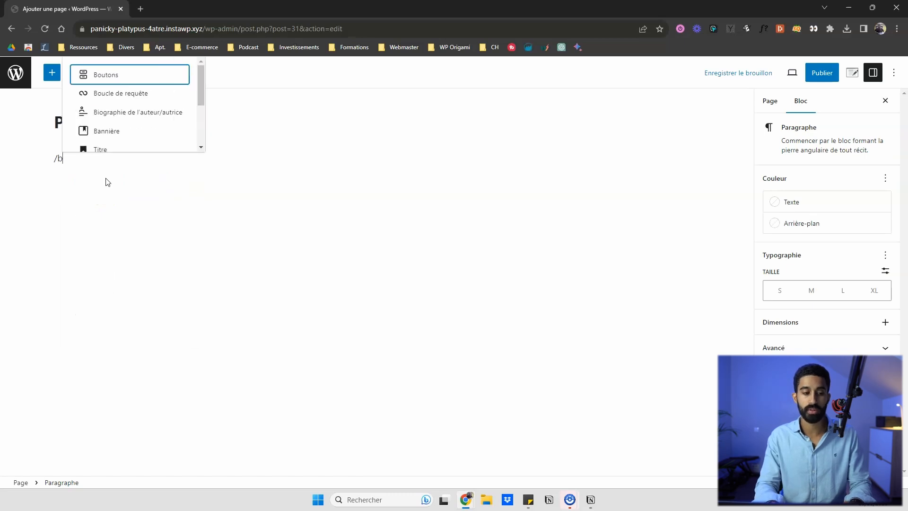
# - Insert a Bannière block through the inline slash search "/ban" and give it the lighter blue background colour
pyautogui.write('ban')
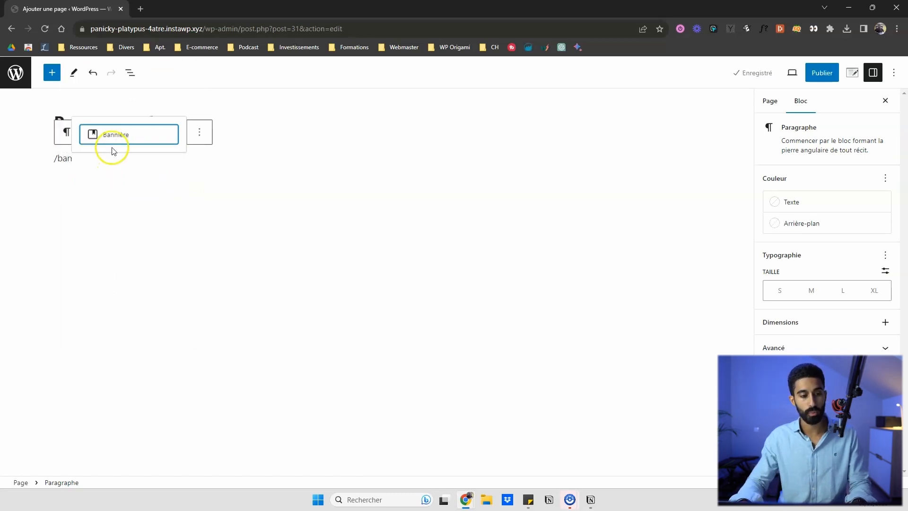
pyautogui.click(115, 140)
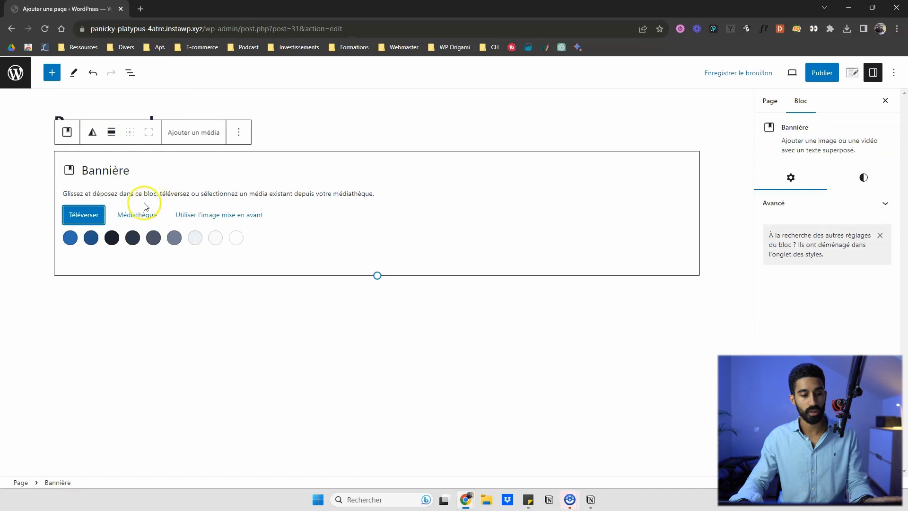
pyautogui.click(70, 238)
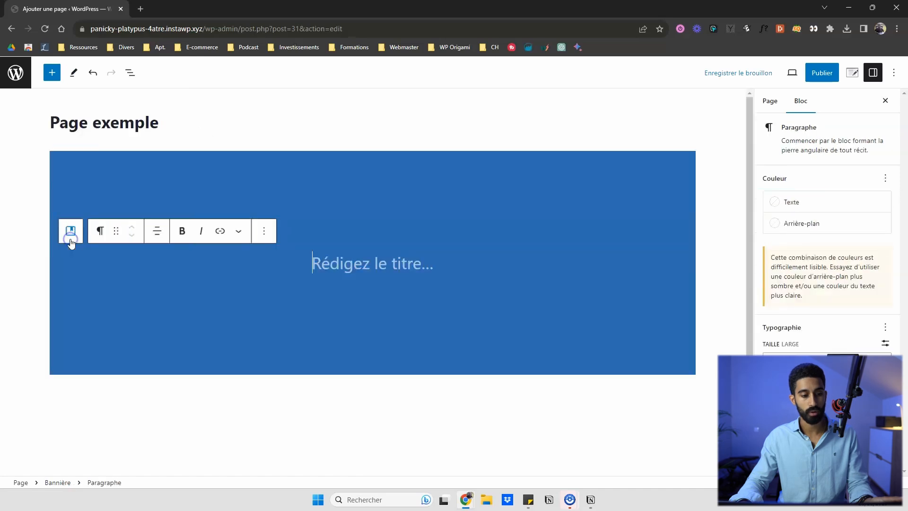
# - Delete the blue Bannière block from the page
pyautogui.click(86, 165)
pyautogui.press('Delete')
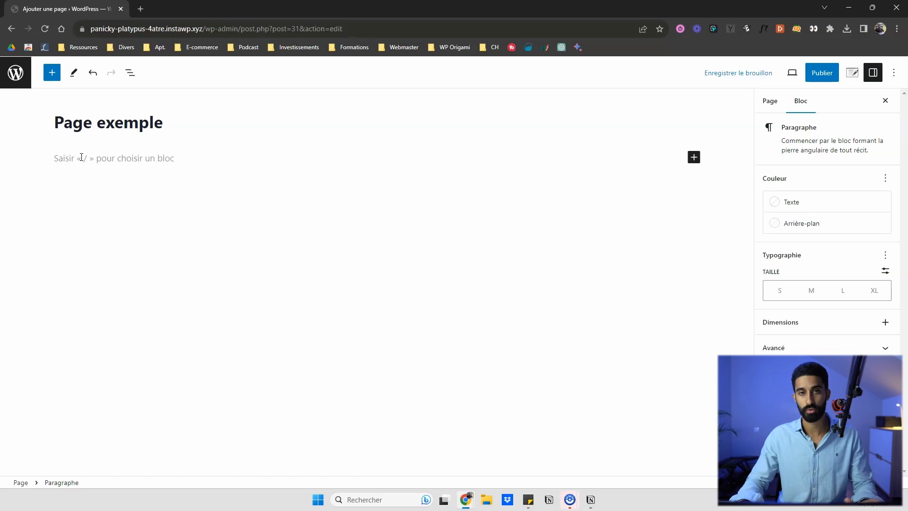
# - Write "Je suis paragraphe" in the empty paragraph block below the title
pyautogui.click(52, 72)
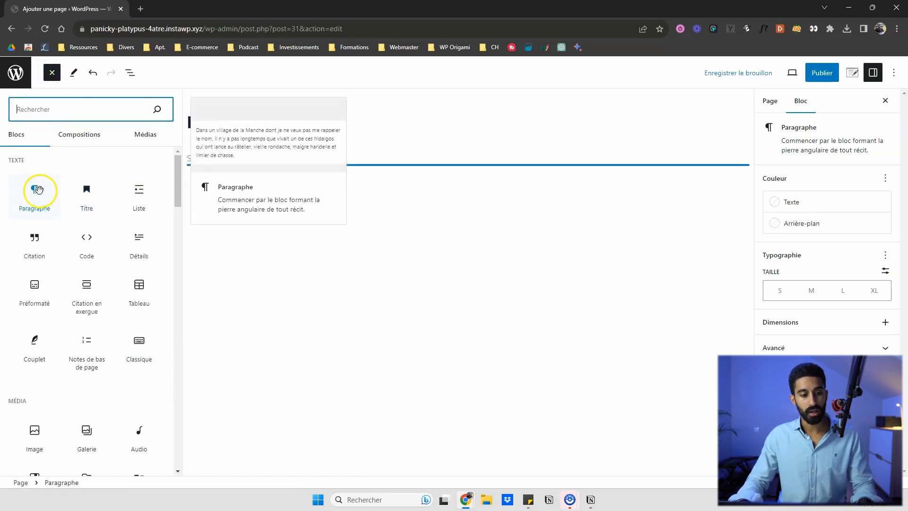
pyautogui.click(222, 161)
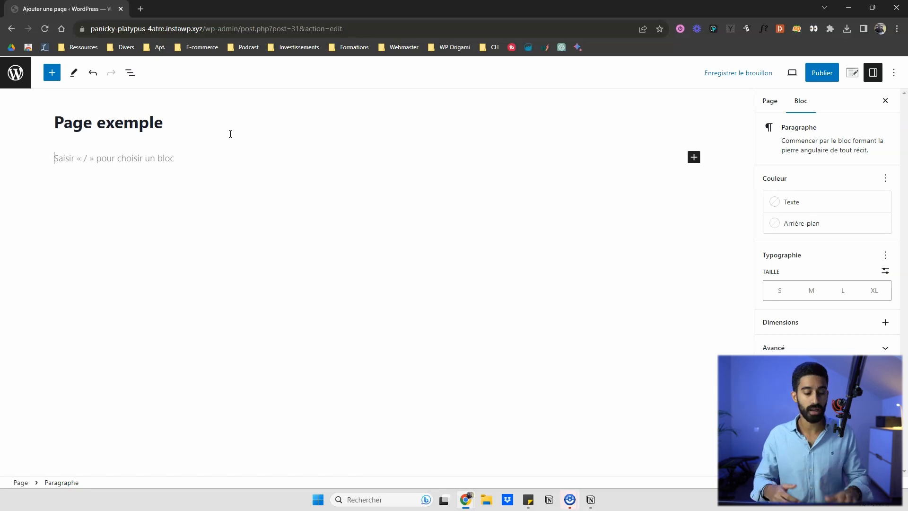
pyautogui.write('Je suis paragraphe')
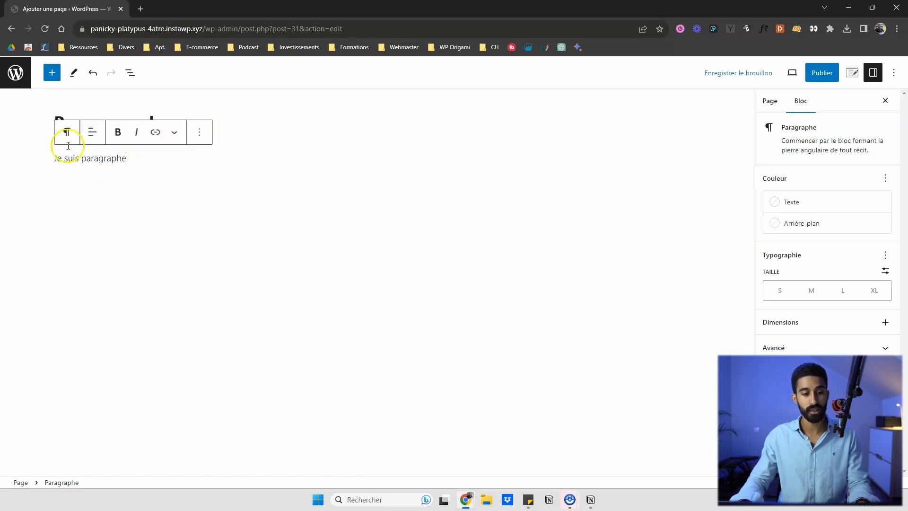
# - Add an empty paragraph block below "Je suis paragraphe"
pyautogui.click(52, 72)
pyautogui.moveTo(35, 194)
pyautogui.mouseDown()
pyautogui.moveTo(248, 181)
pyautogui.moveTo(247, 168)
pyautogui.moveTo(12, 177)
pyautogui.moveTo(28, 180)
pyautogui.mouseUp()
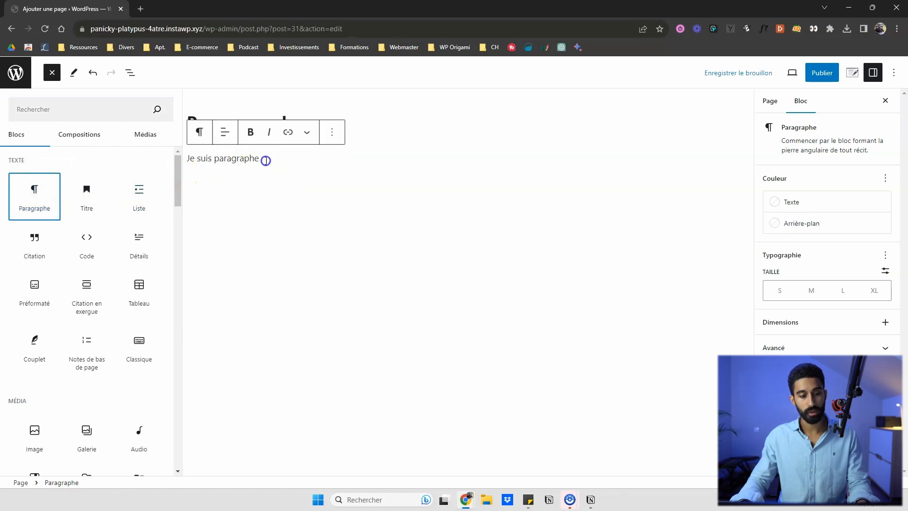
pyautogui.click(265, 160)
pyautogui.press('Return')
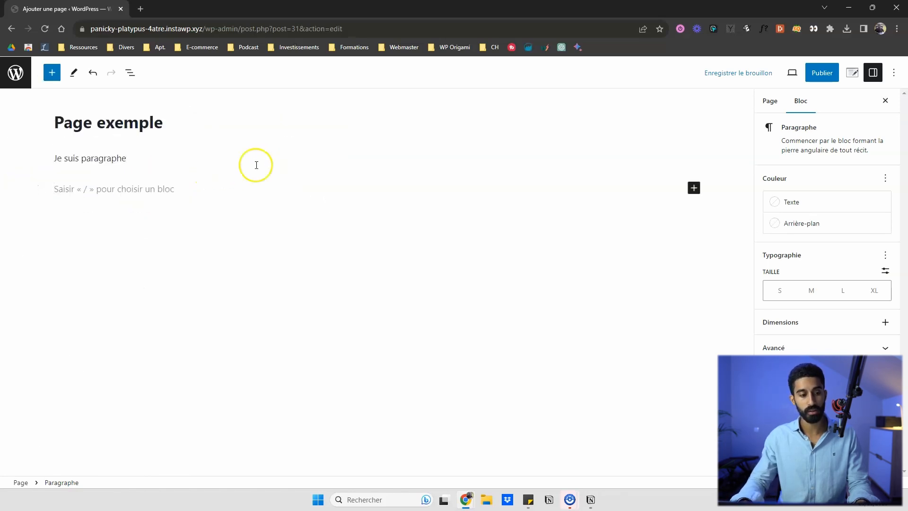
# - Enter the test text "cdcs" in the empty paragraph below "Je suis paragraphe" and erase it
pyautogui.click(115, 196)
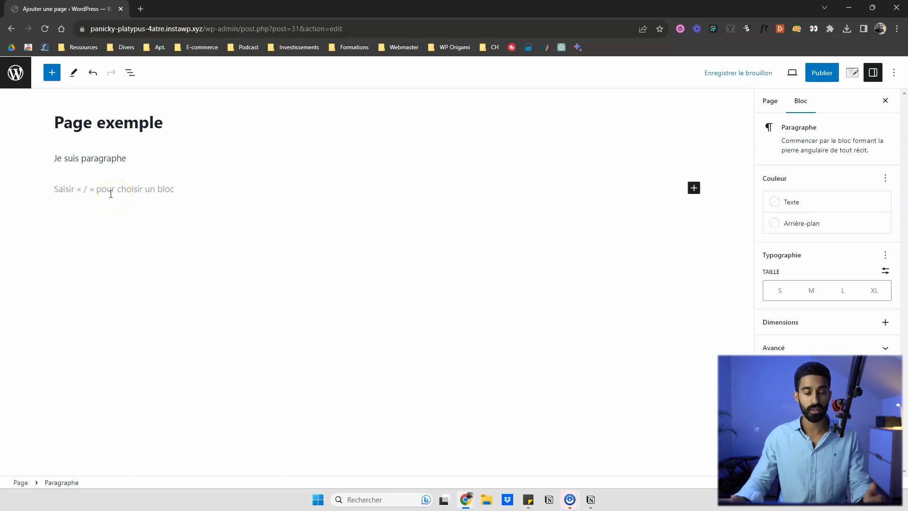
pyautogui.write('cdcs')
pyautogui.press('BackSpace')
pyautogui.press('BackSpace')
pyautogui.press('BackSpace')
pyautogui.press('BackSpace')
pyautogui.press('BackSpace')
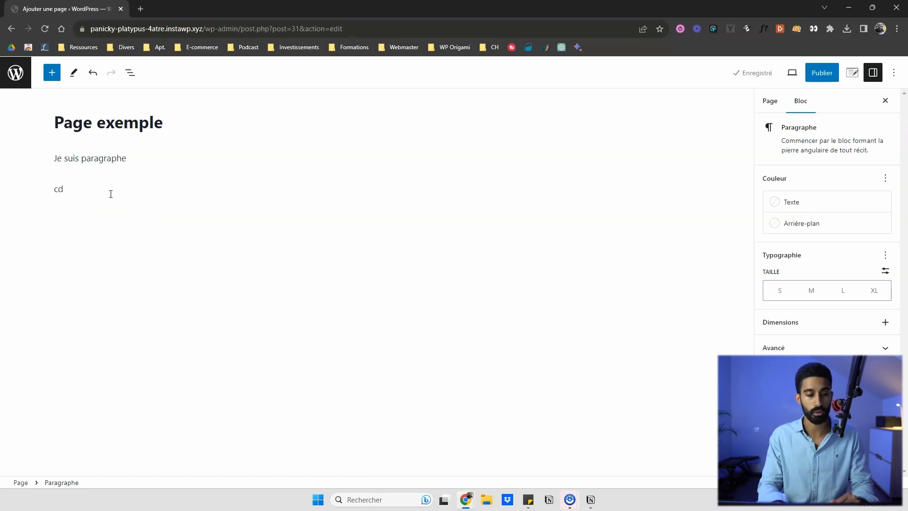
# - Insert a Titre block below the paragraph through the inline slash search and write "Je suis un titre" in it
pyautogui.press('Return')
pyautogui.write('/')
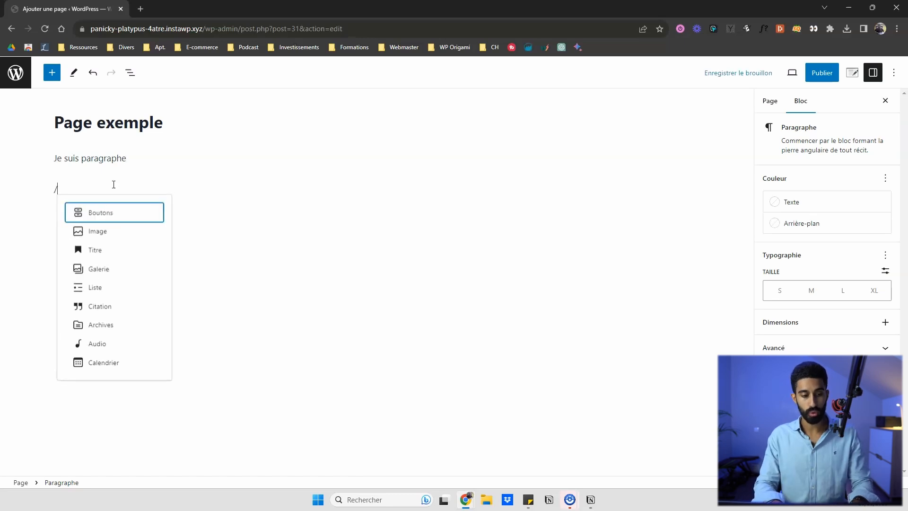
pyautogui.write('titre')
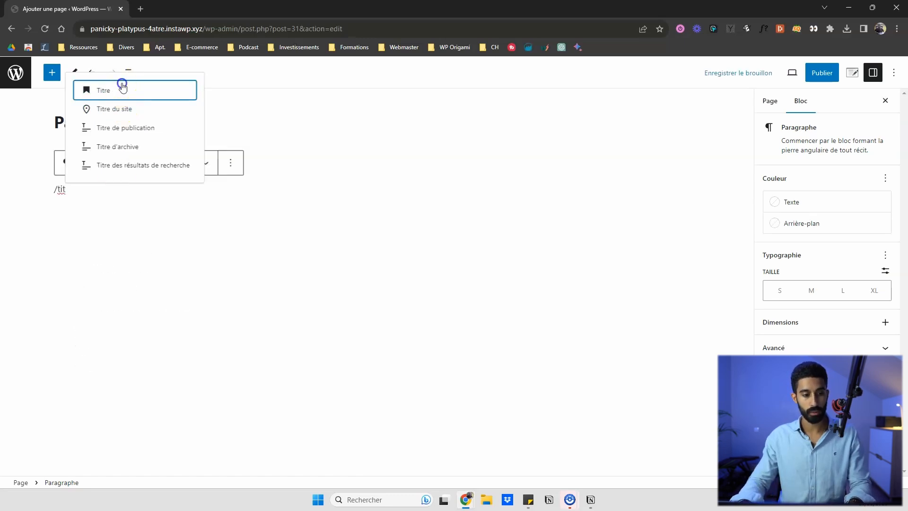
pyautogui.click(122, 85)
pyautogui.write('Je suis un ')
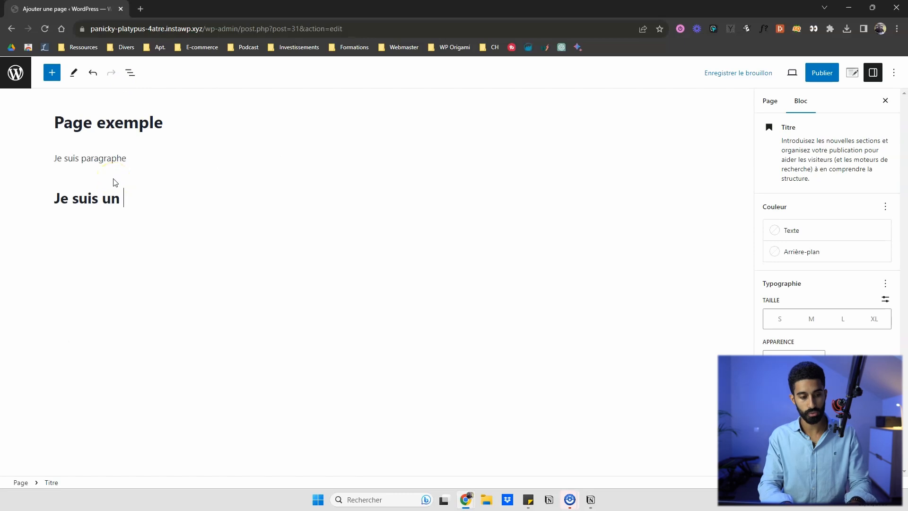
pyautogui.write('titre')
# - Move the "Je suis un titre" heading block above the "Je suis paragraphe" block
pyautogui.click(96, 167)
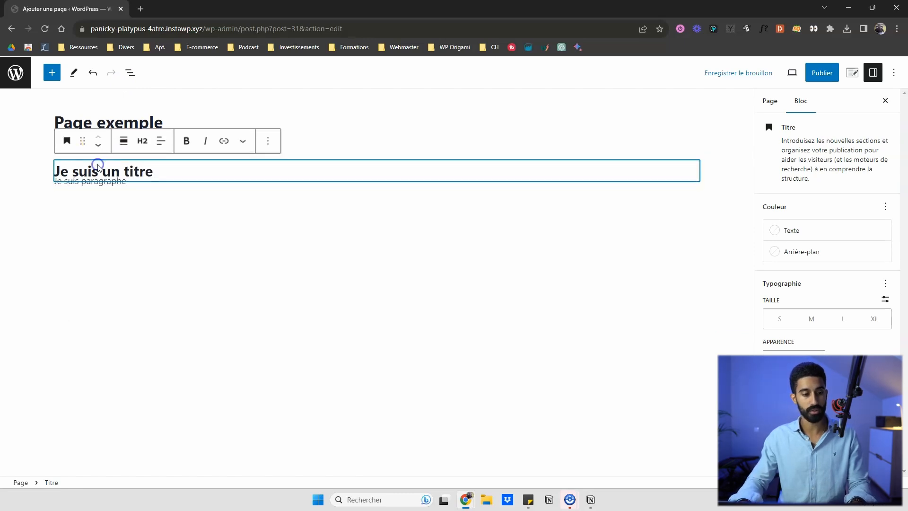
pyautogui.click(100, 141)
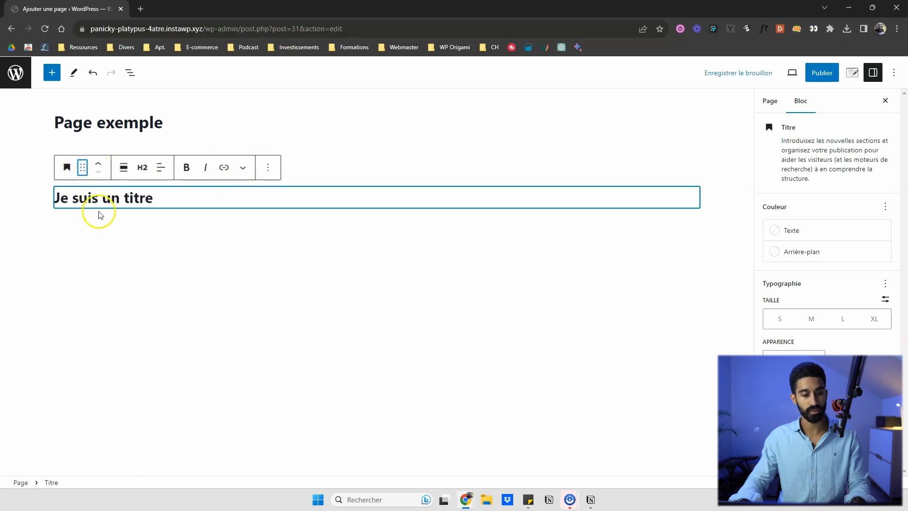
pyautogui.moveTo(83, 169); pyautogui.dragTo(106, 153)
pyautogui.click(163, 163)
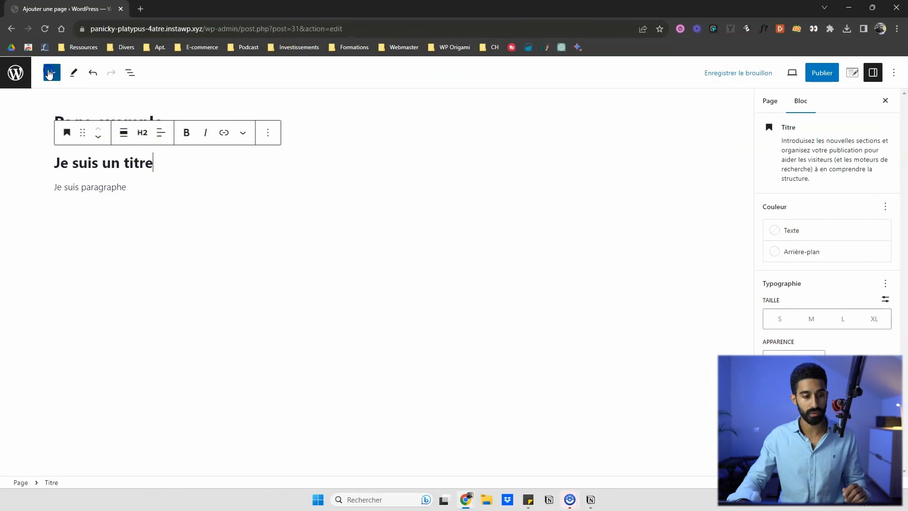
pyautogui.click(52, 72)
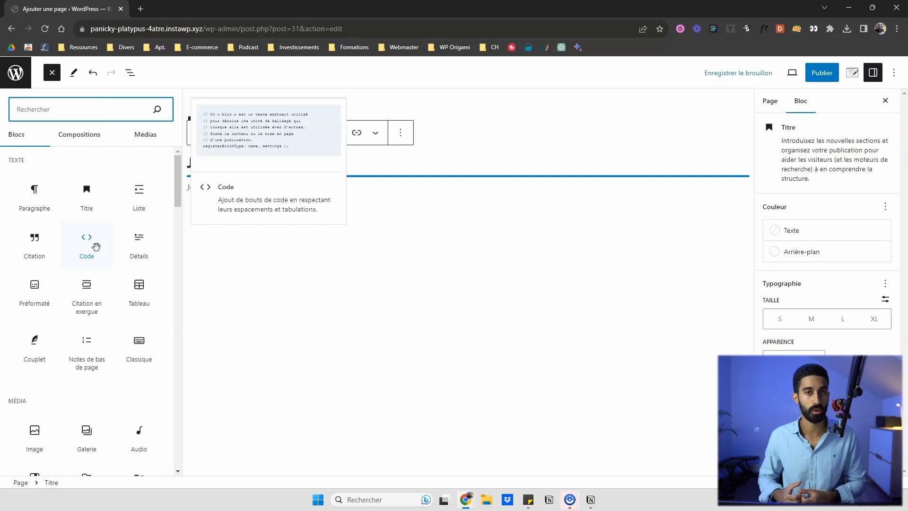
pyautogui.click(201, 137)
pyautogui.click(183, 161)
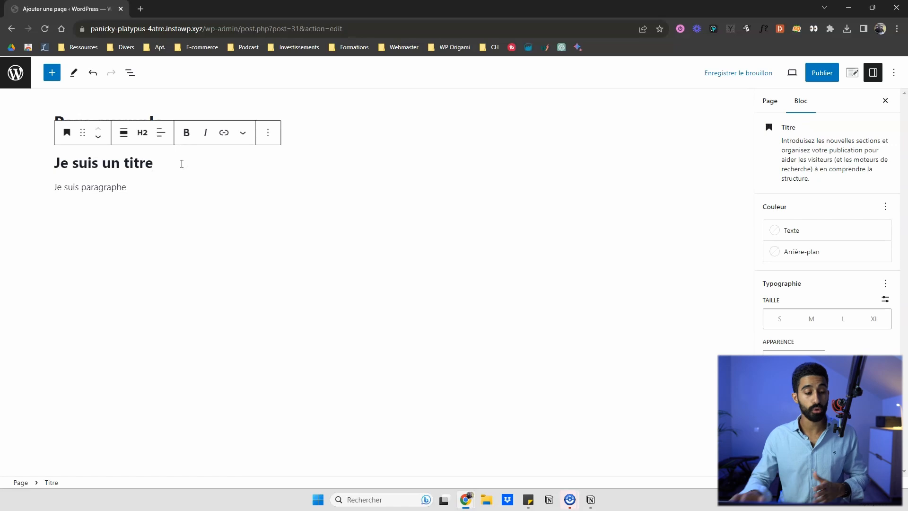
# - Append "sdfd" to the paragraph text and "scq" to the heading text
pyautogui.click(154, 181)
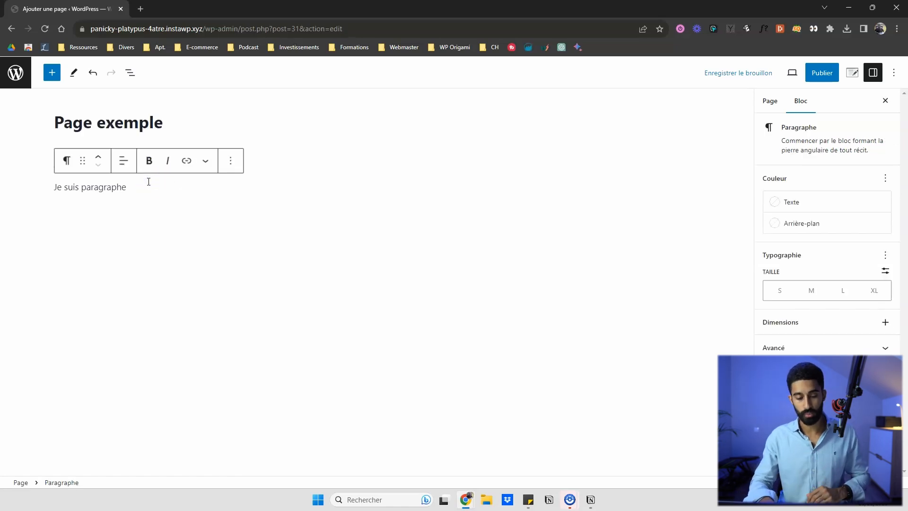
pyautogui.write('sdfd')
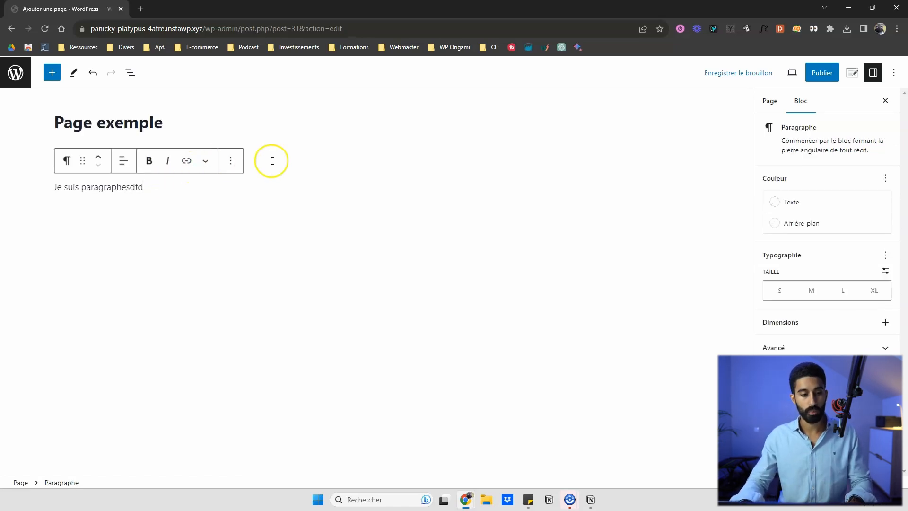
pyautogui.click(271, 161)
pyautogui.write('scq')
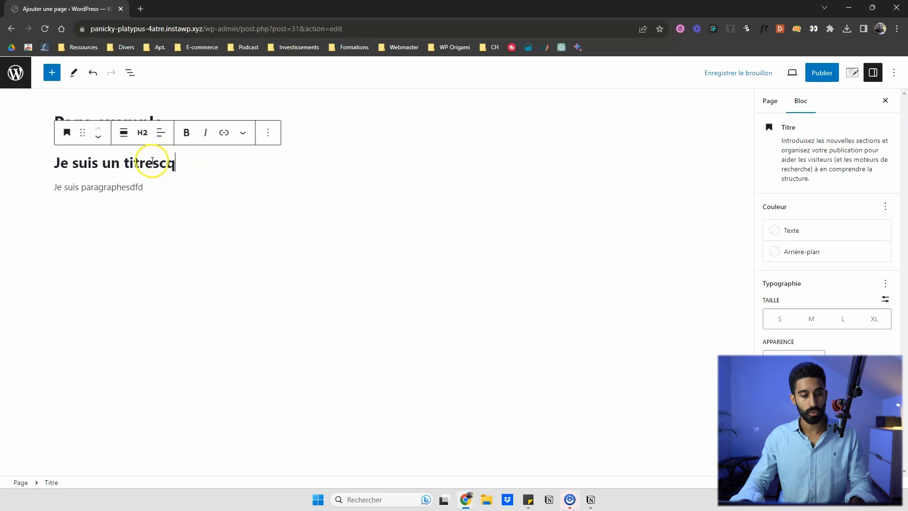
# - Try other levels, including H3, on the "Je suis un titrescq" heading and set it back to H2
pyautogui.click(143, 133)
pyautogui.click(147, 166)
pyautogui.click(143, 135)
pyautogui.click(149, 179)
pyautogui.click(142, 133)
pyautogui.click(146, 194)
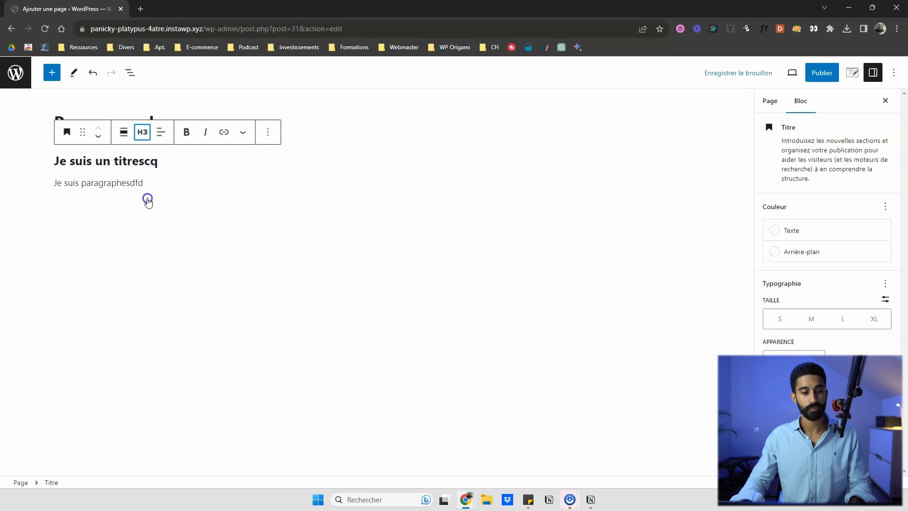
pyautogui.click(148, 135)
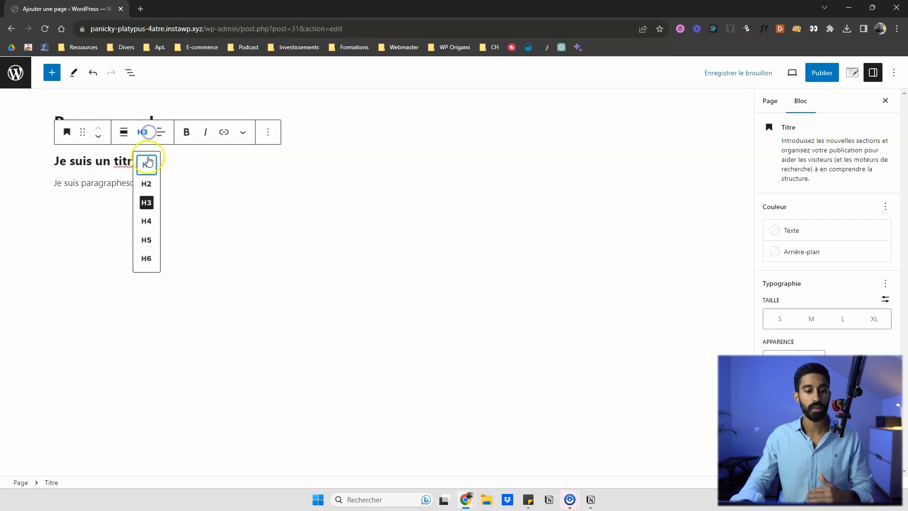
pyautogui.click(151, 181)
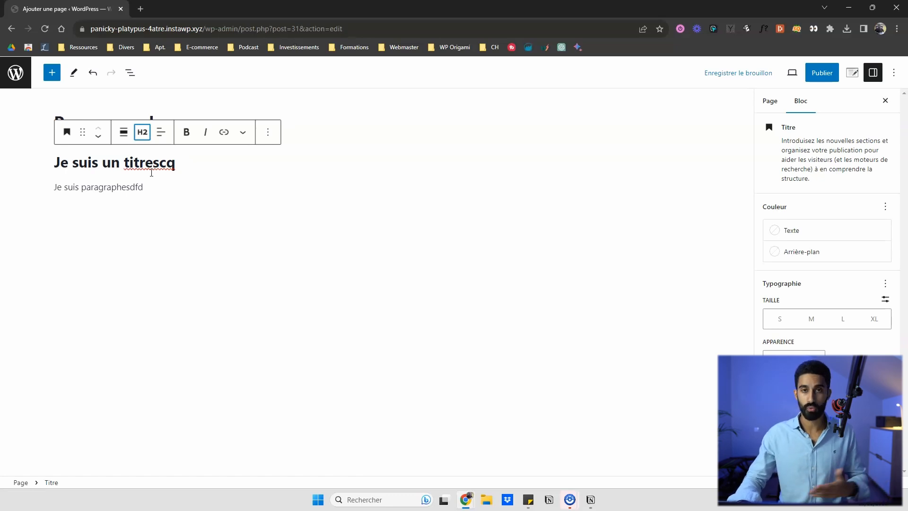
# - Insert a Boutons block below the paragraph through the slash search "/bo" and label its button "En savoir plus"
pyautogui.click(156, 188)
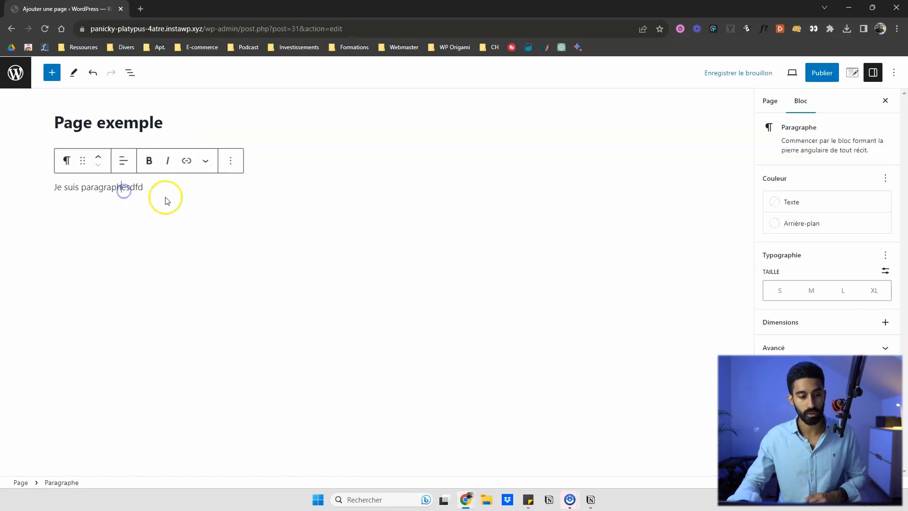
pyautogui.press('Return')
pyautogui.write('/bo')
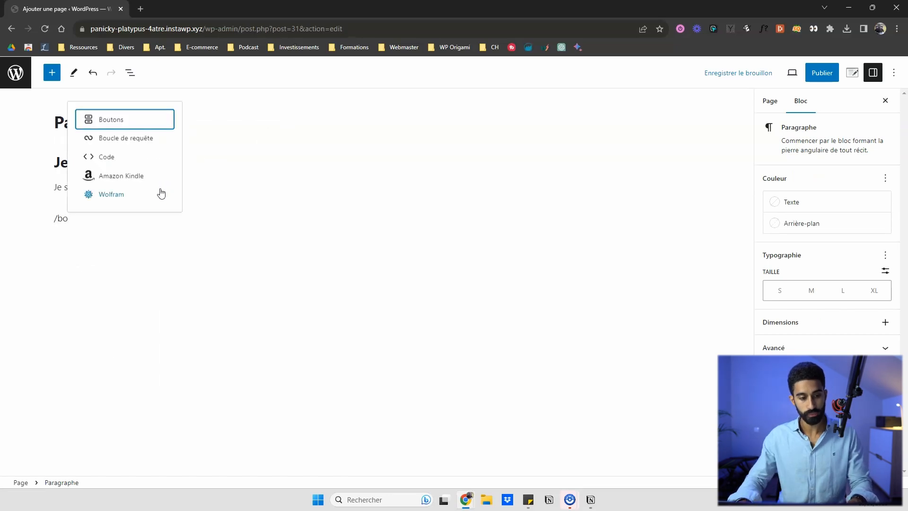
pyautogui.click(135, 122)
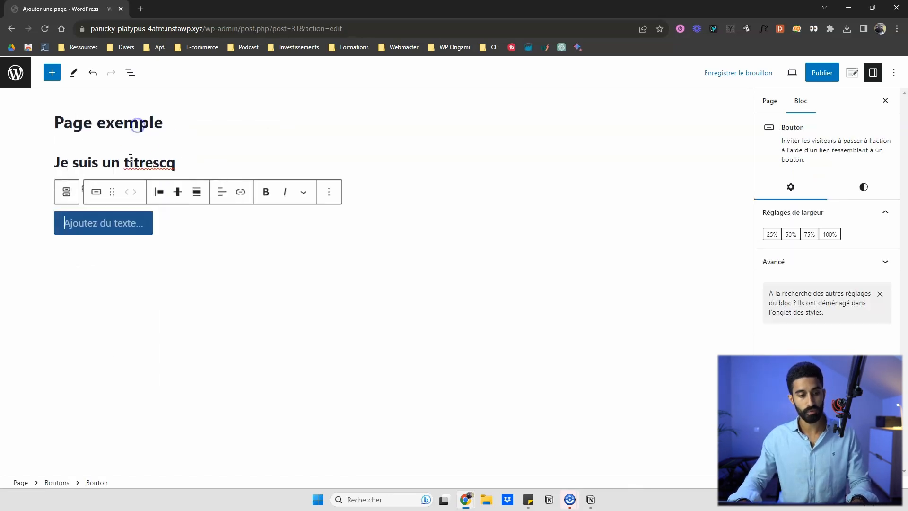
pyautogui.write('En s')
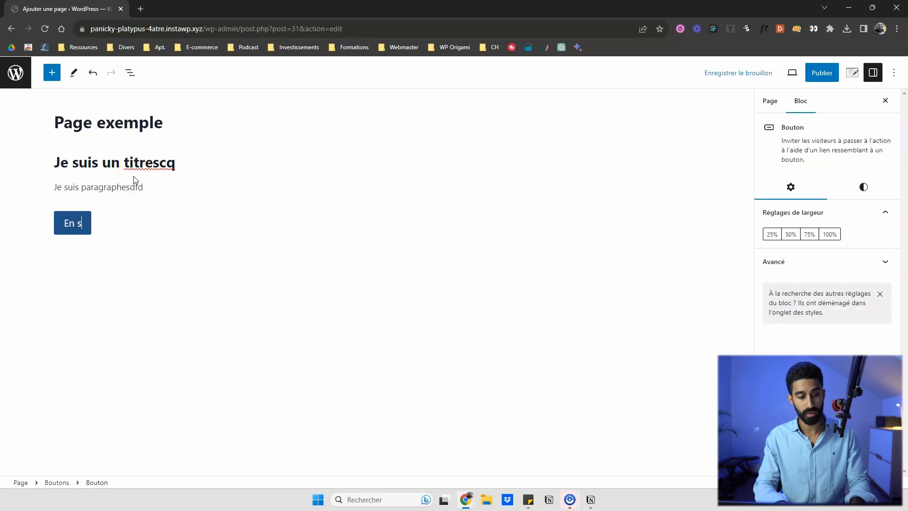
pyautogui.write('avoir plus')
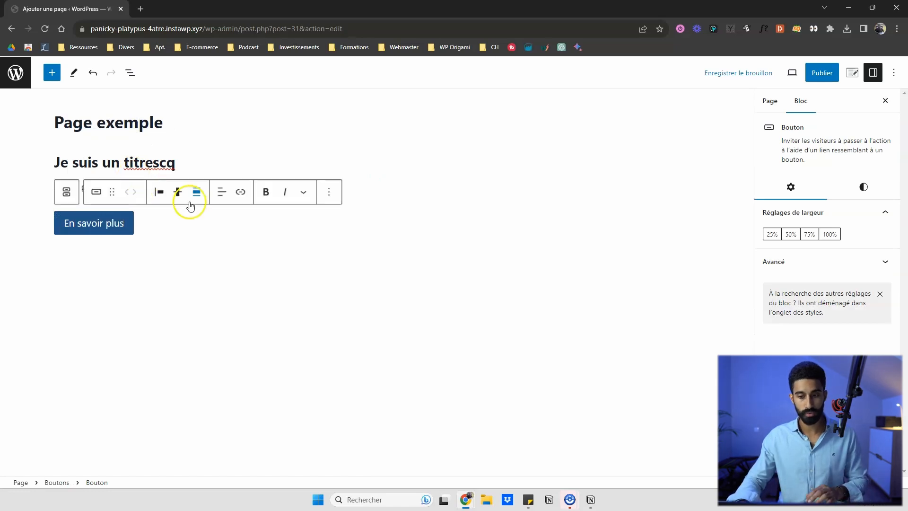
# - Add a second button labelled "Portfolio" to the Boutons block, beside "En savoir plus"
pyautogui.click(215, 229)
pyautogui.click(214, 228)
pyautogui.click(121, 223)
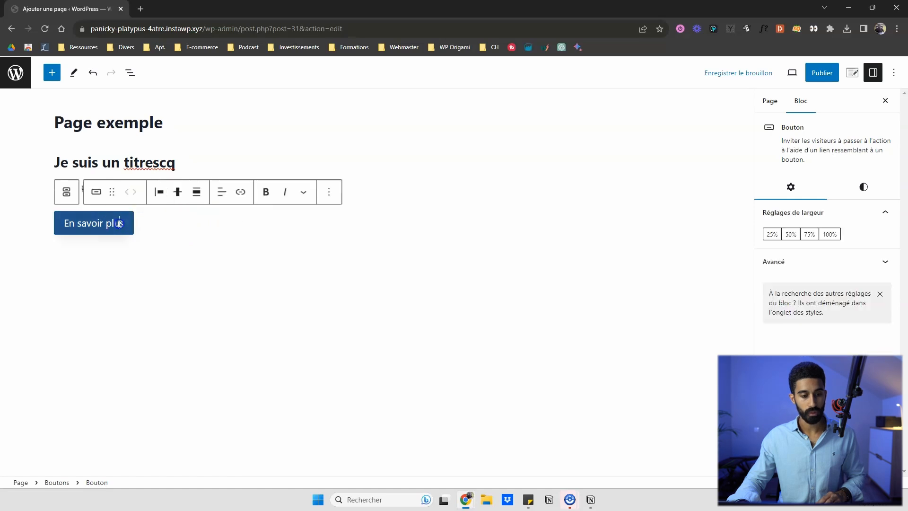
pyautogui.click(182, 222)
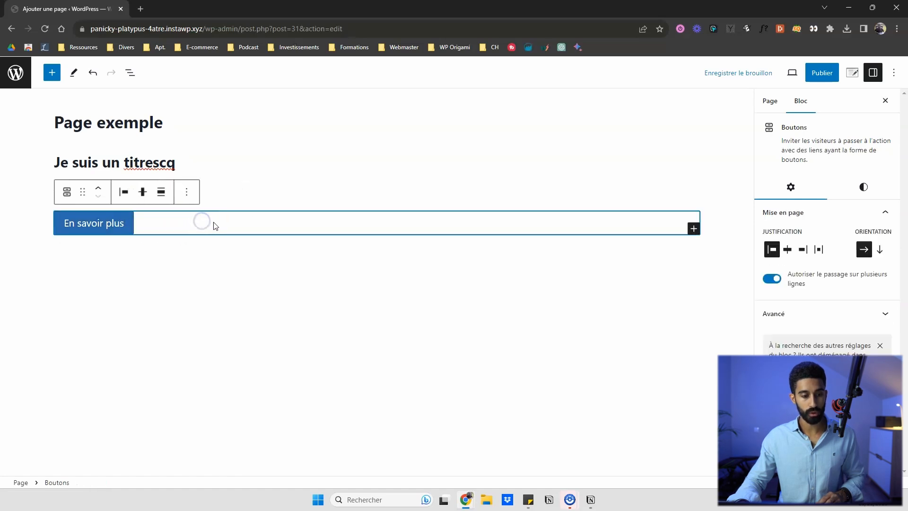
pyautogui.click(693, 231)
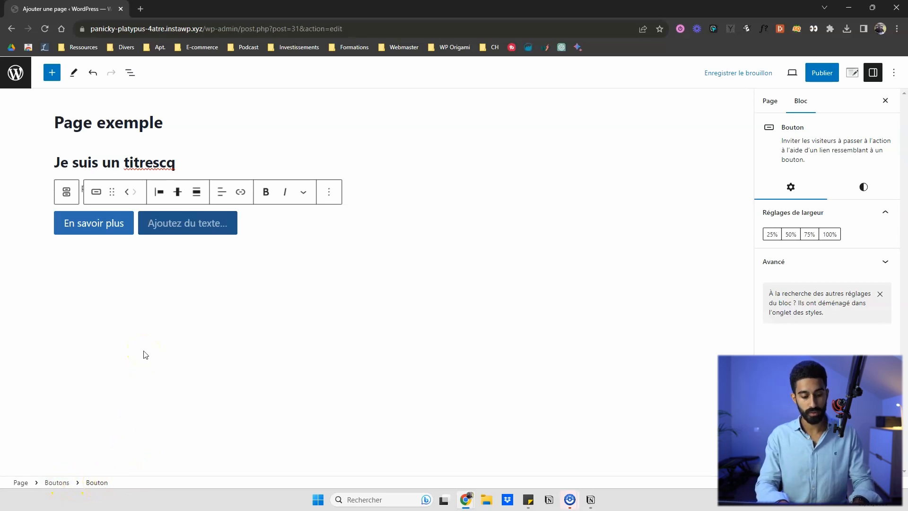
pyautogui.write('Portfolio')
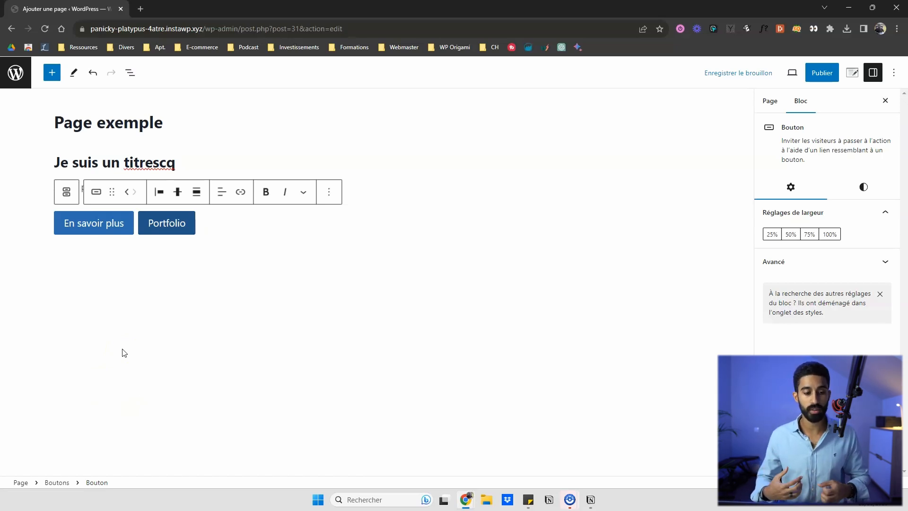
# - Compare the options of the Boutons container with those of the "Portfolio" button by selecting each in turn, ending on the container
pyautogui.click(203, 245)
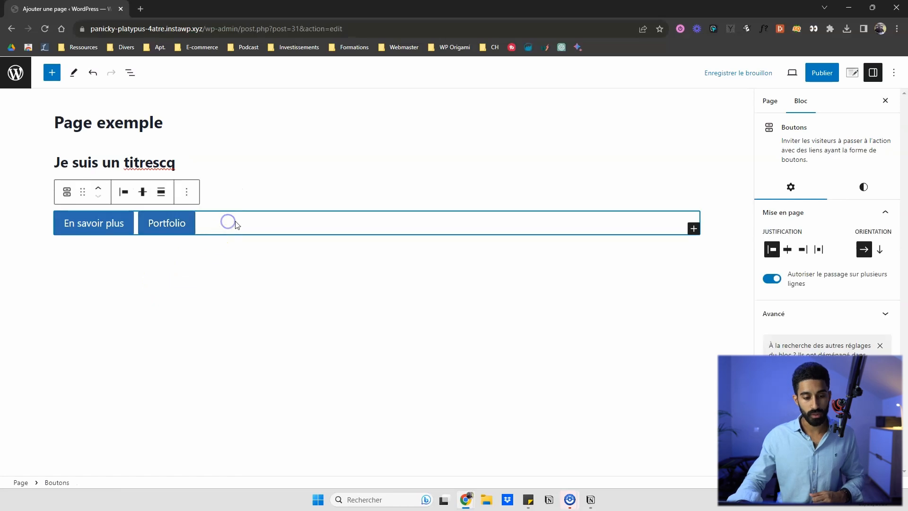
pyautogui.click(222, 226)
pyautogui.click(192, 221)
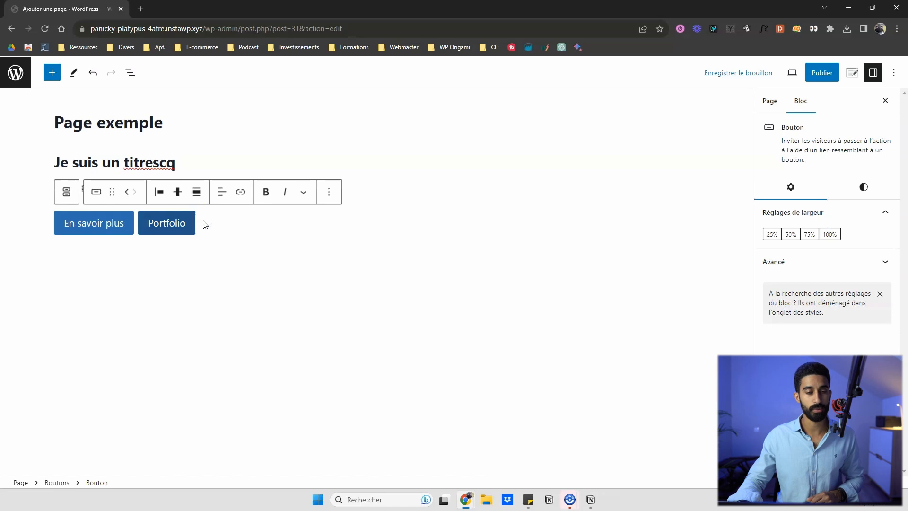
pyautogui.click(201, 224)
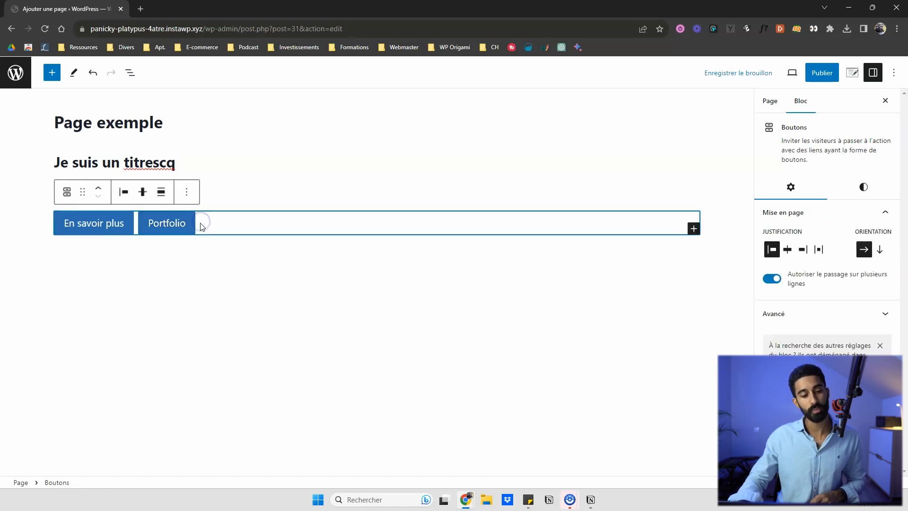
pyautogui.click(209, 256)
pyautogui.click(202, 226)
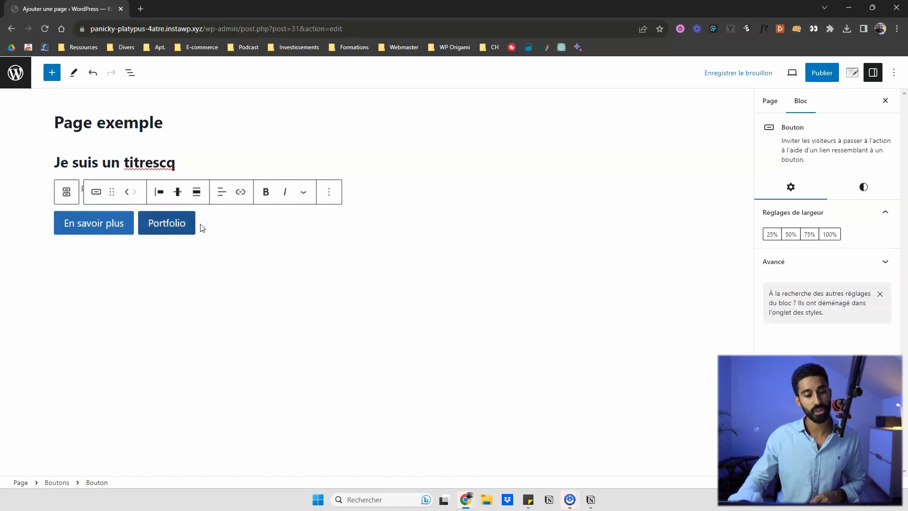
pyautogui.click(202, 227)
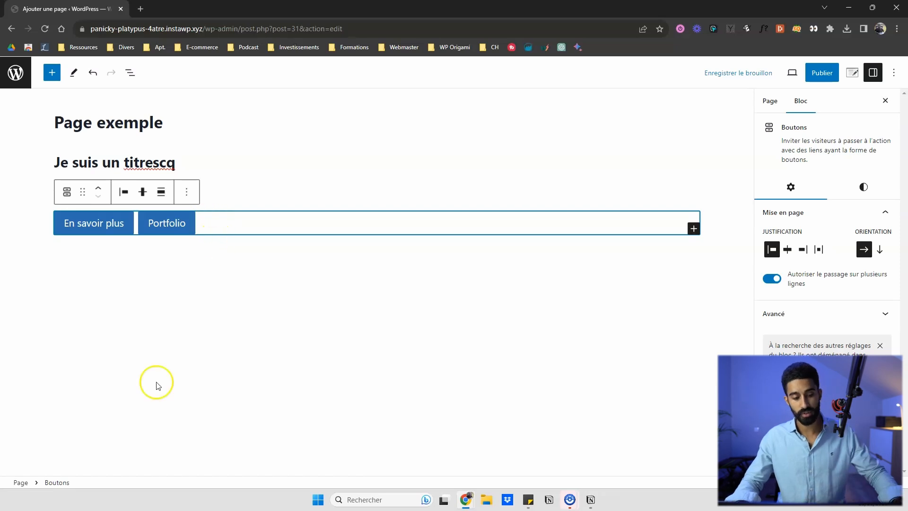
pyautogui.click(169, 223)
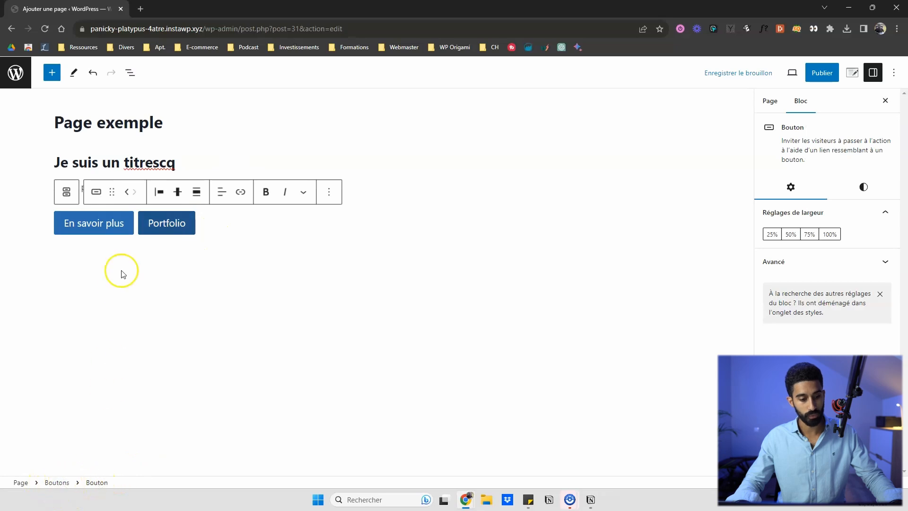
pyautogui.click(154, 223)
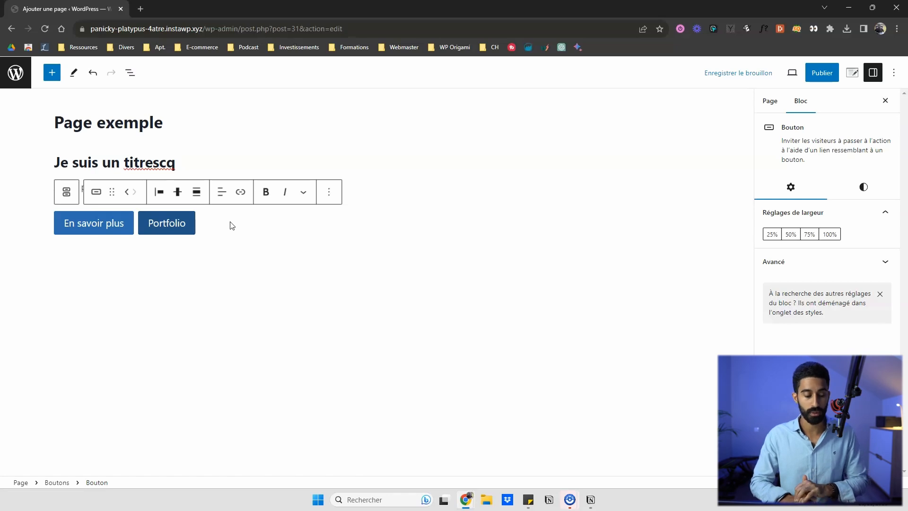
pyautogui.click(57, 483)
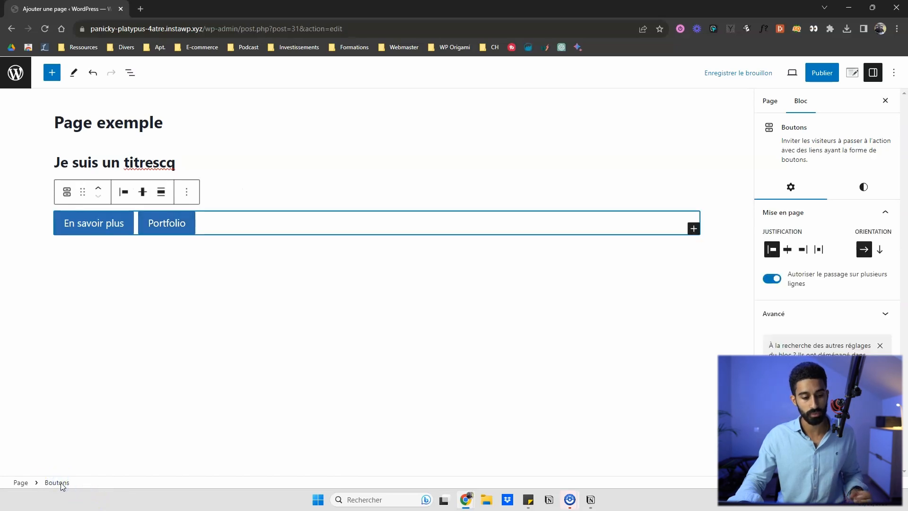
# - Compare the block hierarchy of the "Je suis un titrescq" heading with that of the "Portfolio" button, ending on its Boutons container
pyautogui.click(167, 162)
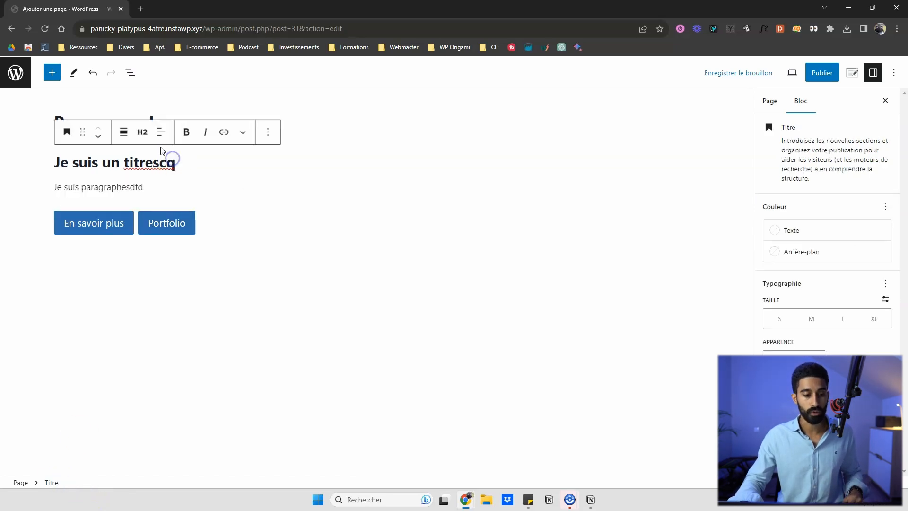
pyautogui.click(22, 482)
pyautogui.click(167, 223)
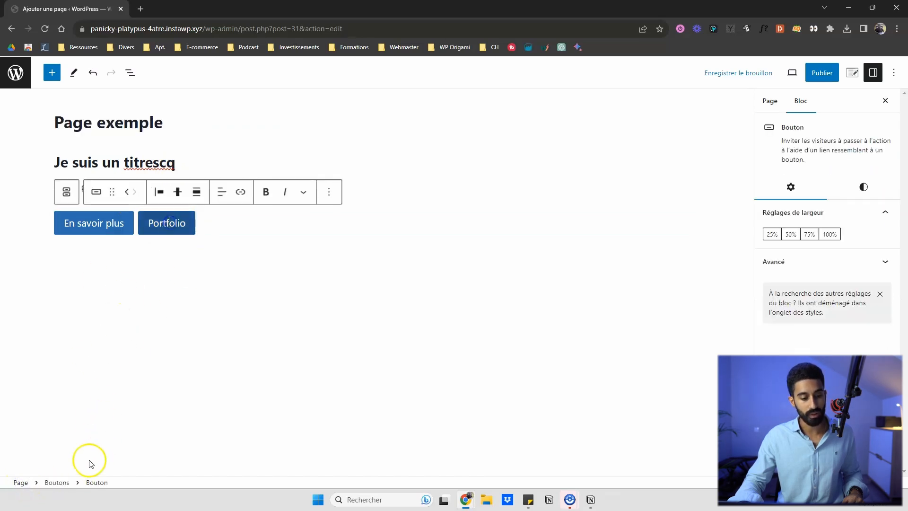
pyautogui.click(57, 483)
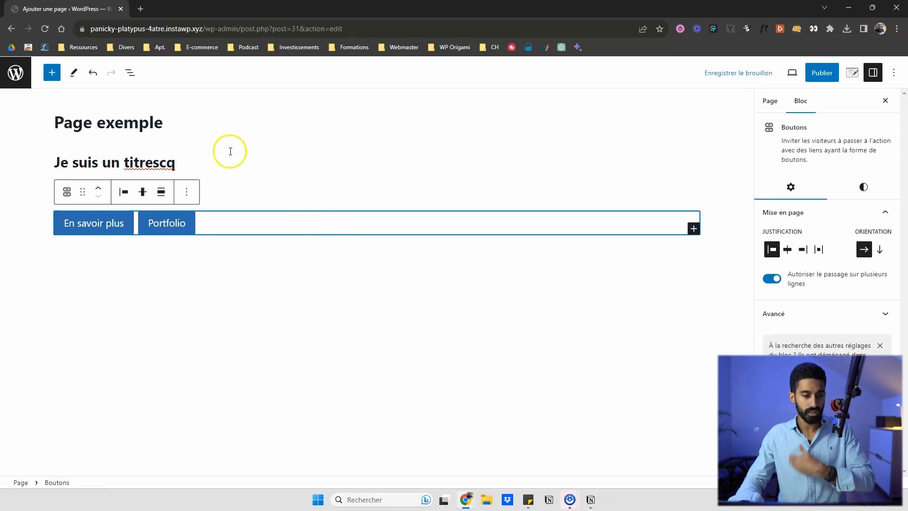
# - Insert a Colonnes block below the "Je suis un titrescq" heading through the slash search "/co", using the 33 / 33 / 33 variant
pyautogui.click(198, 157)
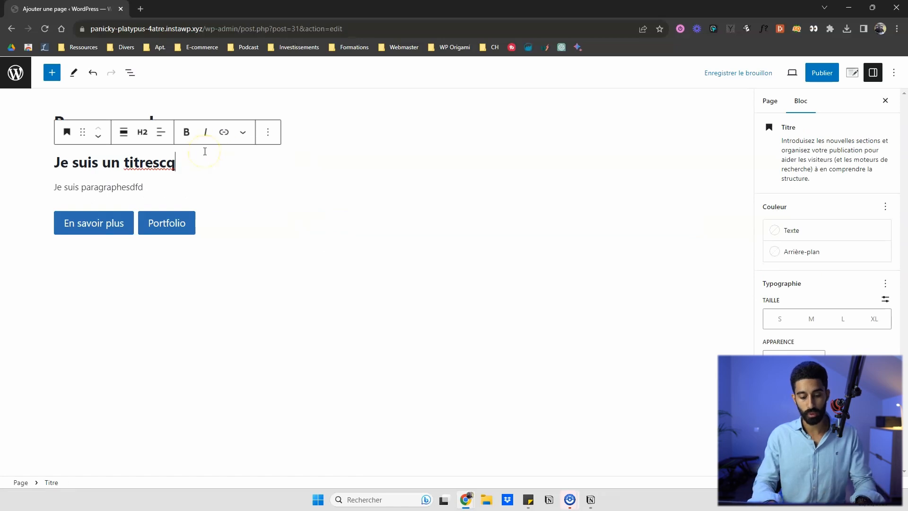
pyautogui.press('Return')
pyautogui.write('/co')
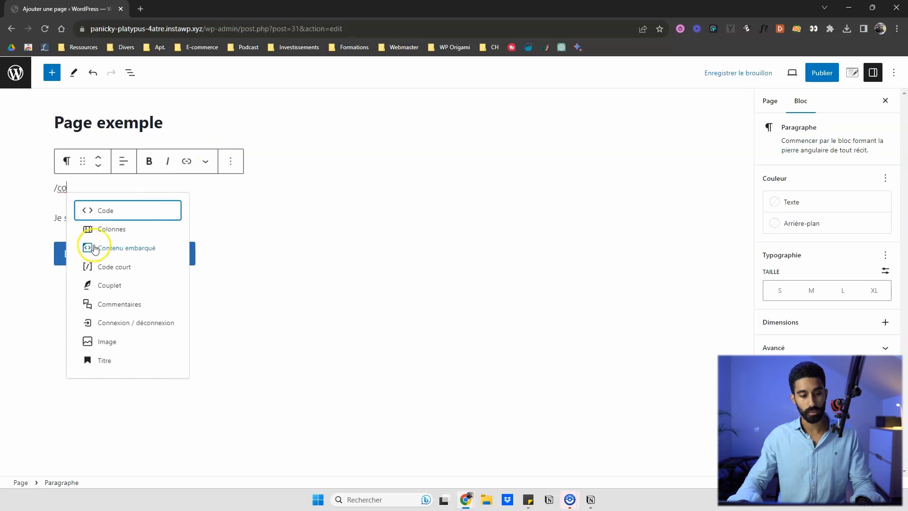
pyautogui.click(116, 231)
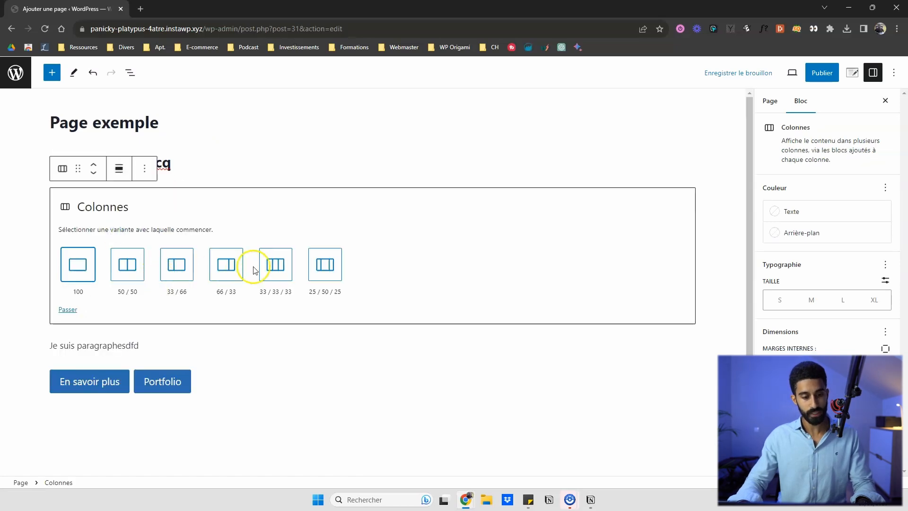
pyautogui.click(274, 267)
# - Select the individual columns of the Colonnes block in turn to examine them, ending on the first one
pyautogui.click(313, 198)
pyautogui.click(535, 198)
pyautogui.click(442, 202)
pyautogui.click(241, 203)
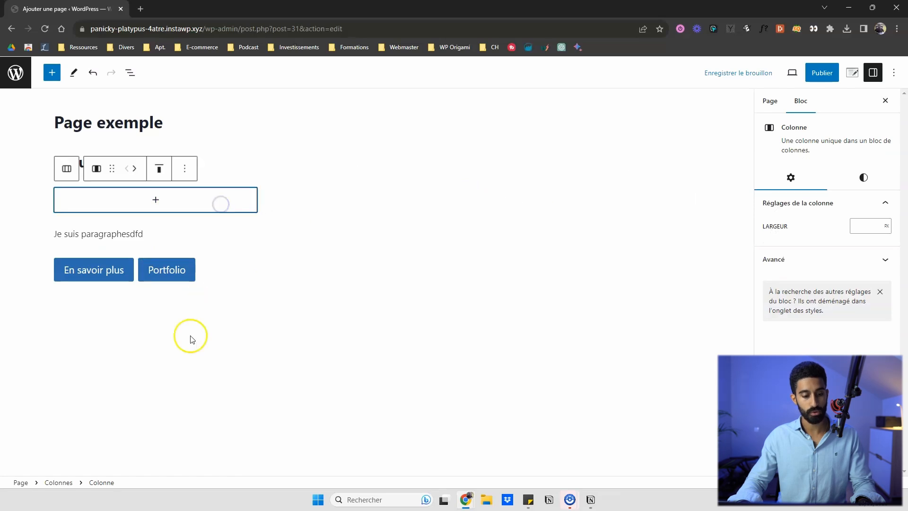
# - Add two Paragraphe blocks of placeholder text to the first column, starting "Nunc nonummy metus" and "Quisque malesuada placerat nisl"
pyautogui.click(205, 169)
pyautogui.click(166, 202)
pyautogui.click(160, 202)
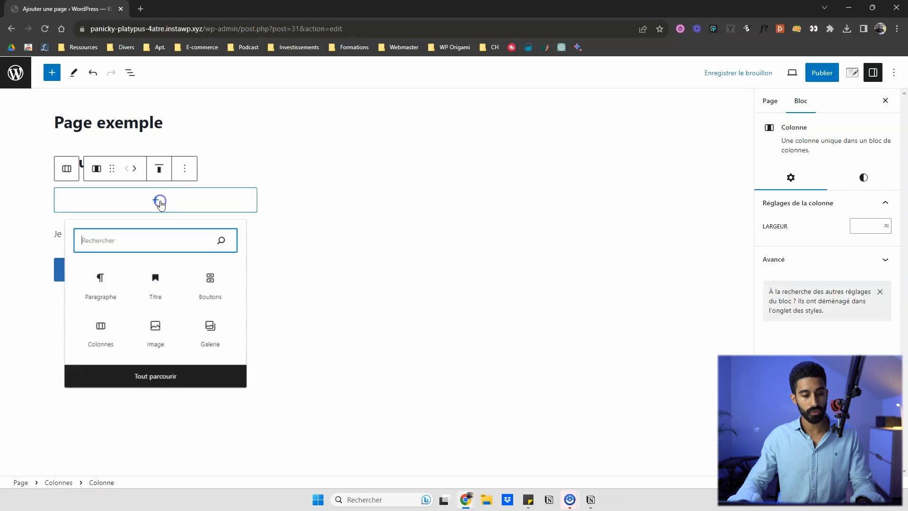
pyautogui.click(119, 283)
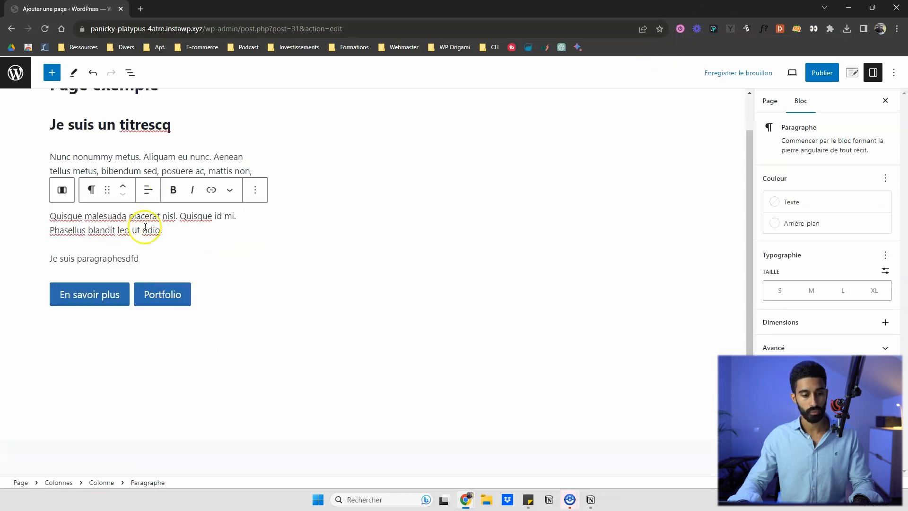
# - Examine the nesting of the first column's paragraphs by selecting them, their parent Colonne and the enclosing Colonnes block
pyautogui.scroll(1, 164, 147)
pyautogui.click(169, 151)
pyautogui.click(226, 196)
pyautogui.click(305, 199)
pyautogui.click(219, 208)
pyautogui.click(206, 259)
pyautogui.click(211, 275)
pyautogui.click(237, 240)
pyautogui.click(237, 207)
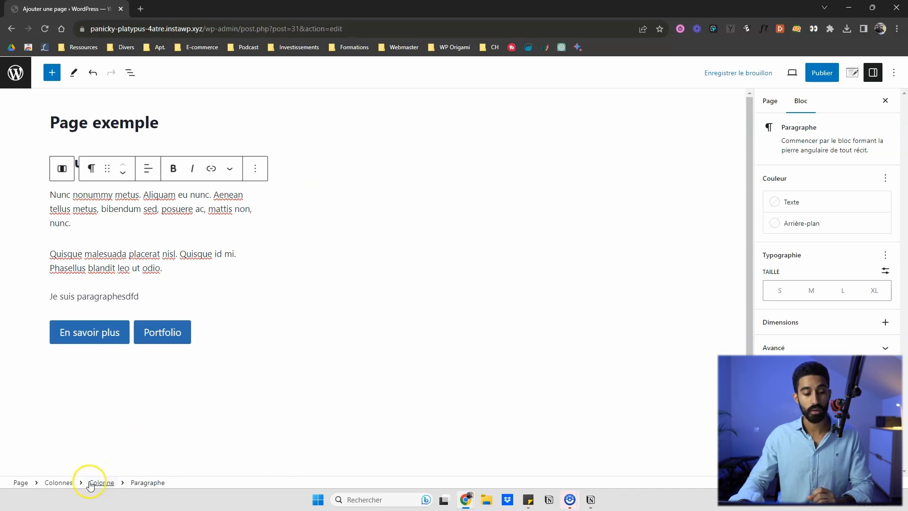
pyautogui.click(105, 485)
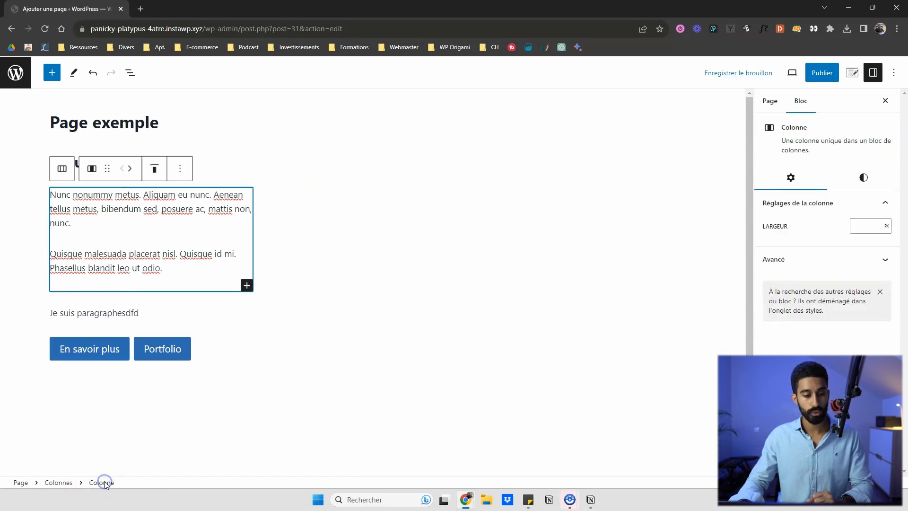
pyautogui.click(58, 483)
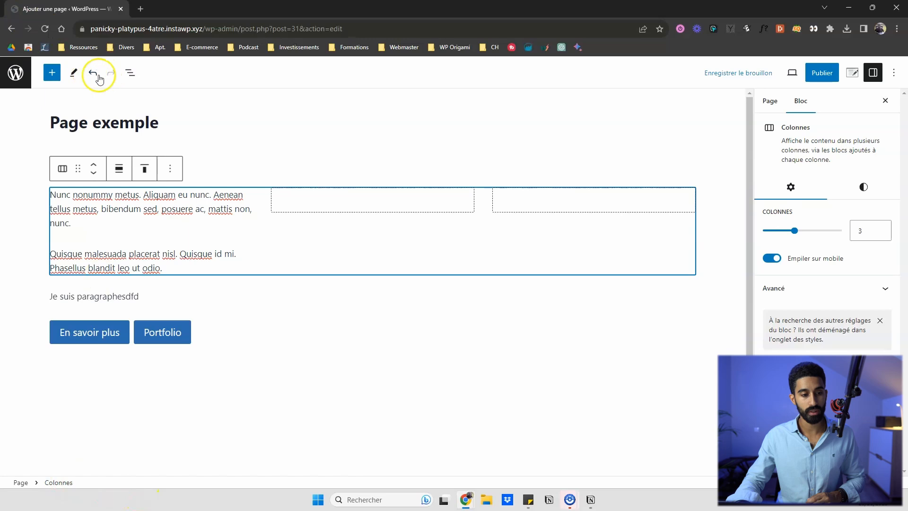
# - Show the list view of the page's blocks and expand Colonnes and its first Colonne to locate the two nested paragraphs
pyautogui.click(135, 78)
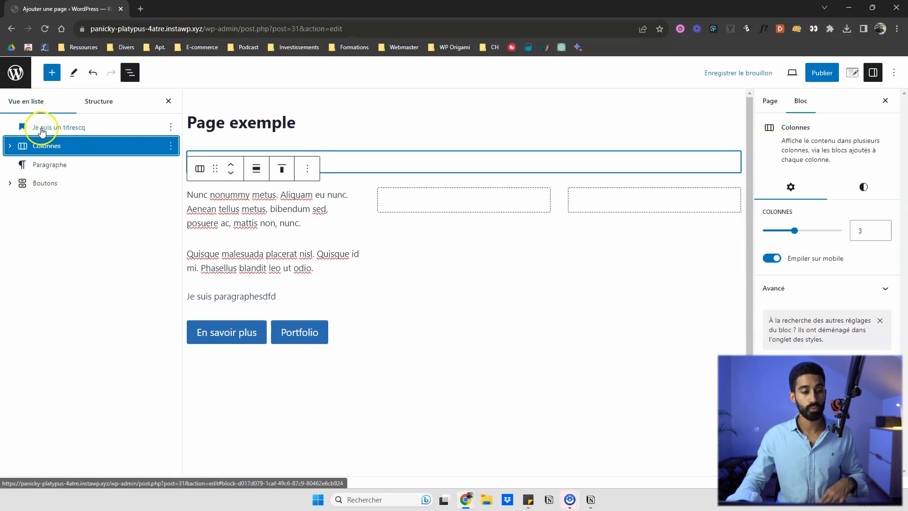
pyautogui.click(15, 148)
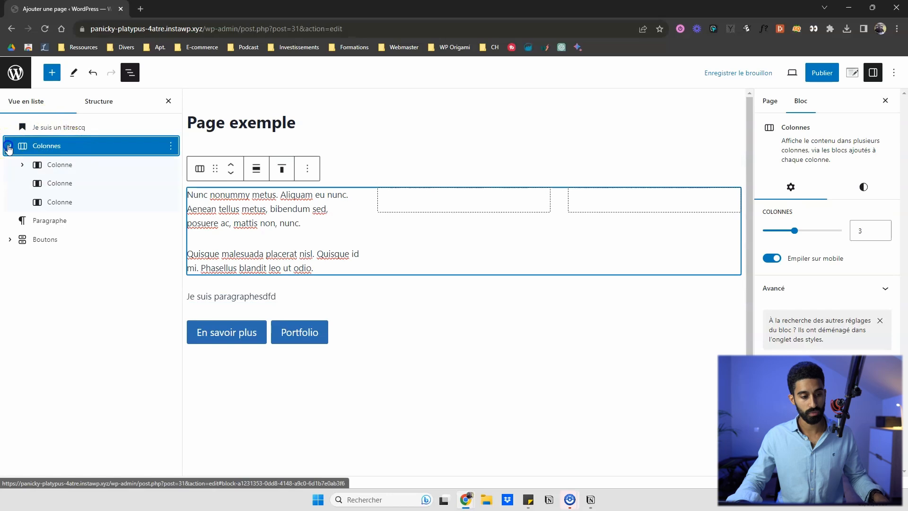
pyautogui.click(22, 165)
pyautogui.click(65, 184)
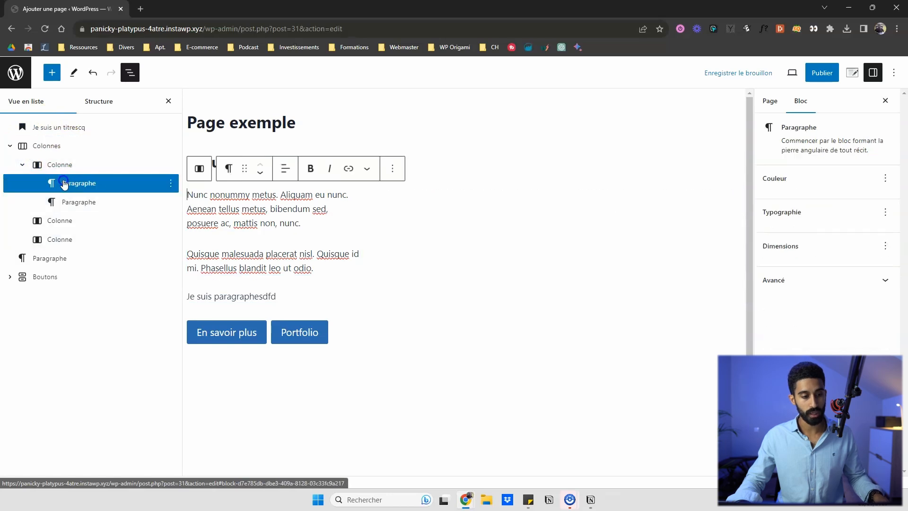
pyautogui.click(72, 202)
# - Expand Boutons in the list view and select its first Bouton, the standalone Paragraphe and the second Colonne in turn
pyautogui.click(12, 279)
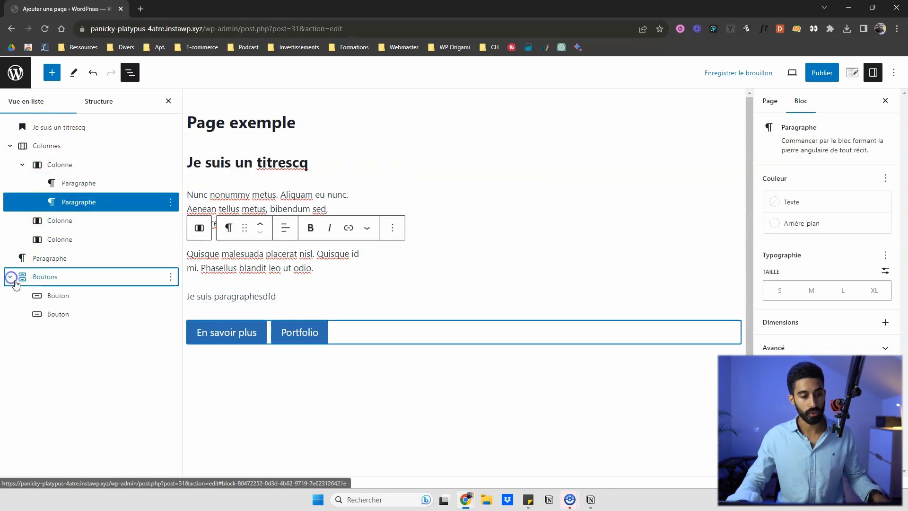
pyautogui.click(55, 294)
pyautogui.click(57, 259)
pyautogui.click(62, 222)
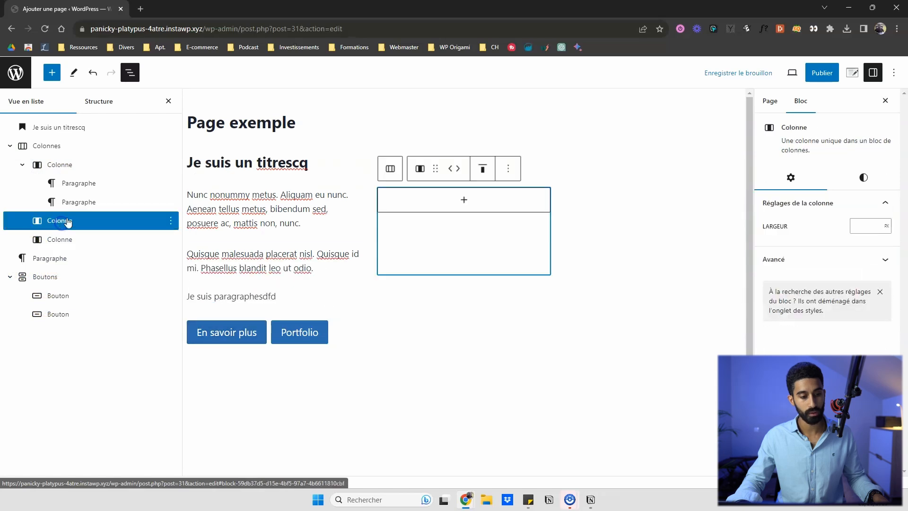
# - Walk up the list view from the nested paragraphs through Colonne and Colonnes to the heading, and finish on the standalone Paragraphe
pyautogui.click(71, 202)
pyautogui.click(78, 184)
pyautogui.click(78, 165)
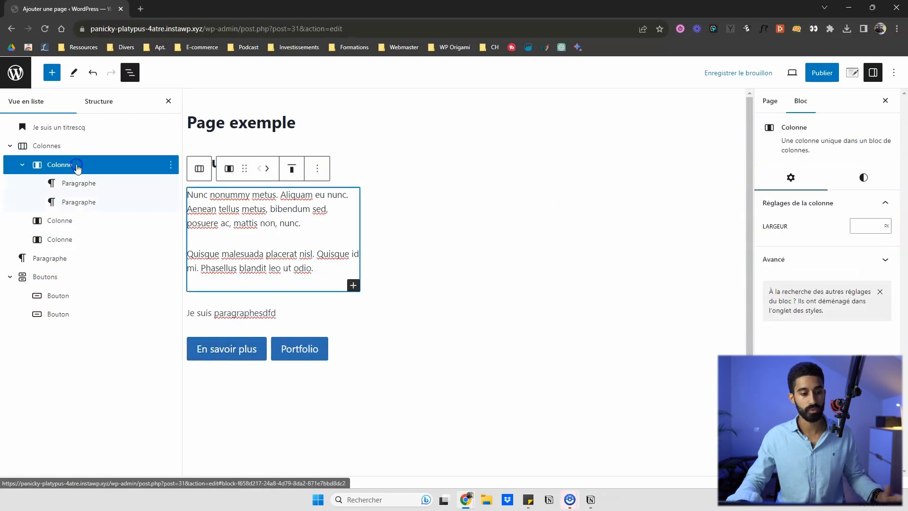
pyautogui.click(71, 146)
pyautogui.click(77, 129)
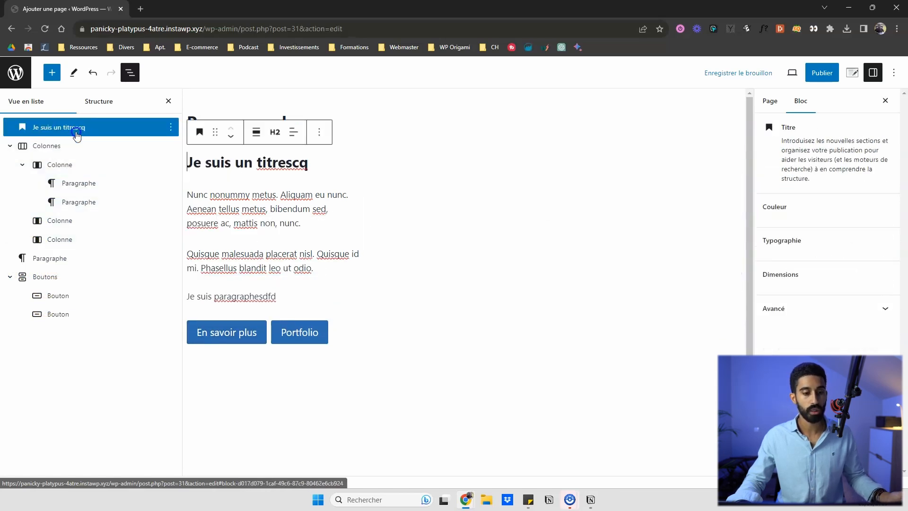
pyautogui.click(81, 165)
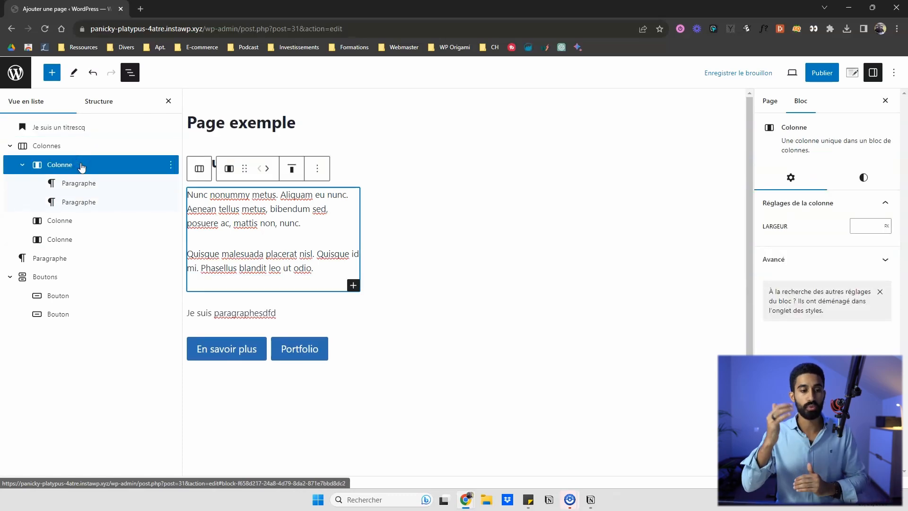
pyautogui.click(51, 259)
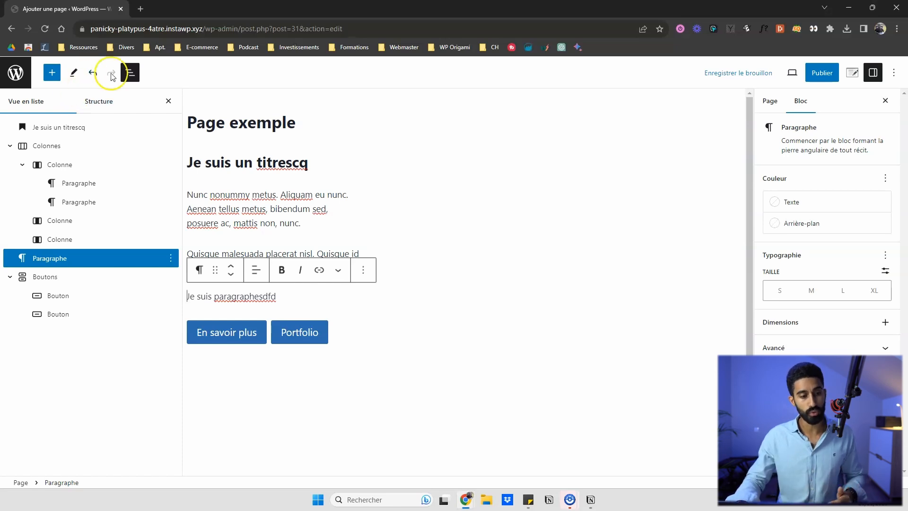
# - Toggle the list view and use it to locate the first column's first paragraph and its parent Colonnes block, leaving it closed
pyautogui.click(126, 72)
pyautogui.click(129, 72)
pyautogui.click(131, 72)
pyautogui.click(132, 72)
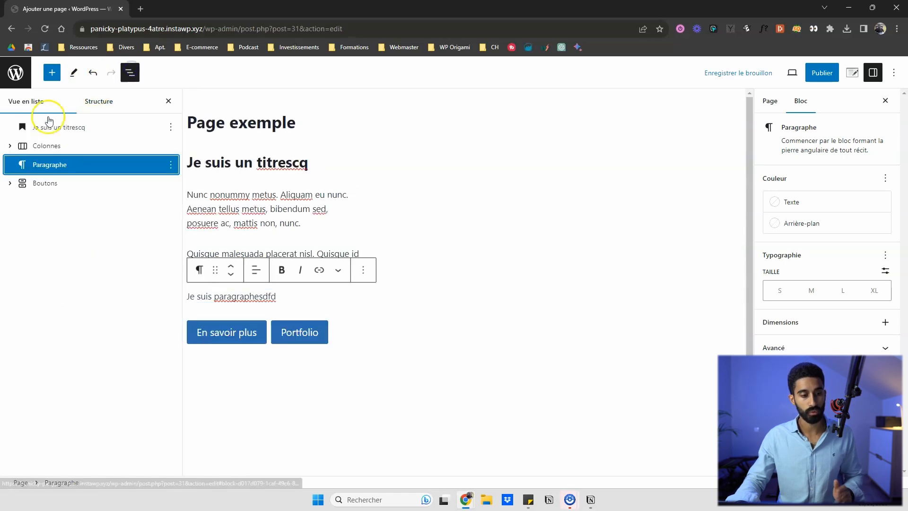
pyautogui.click(218, 189)
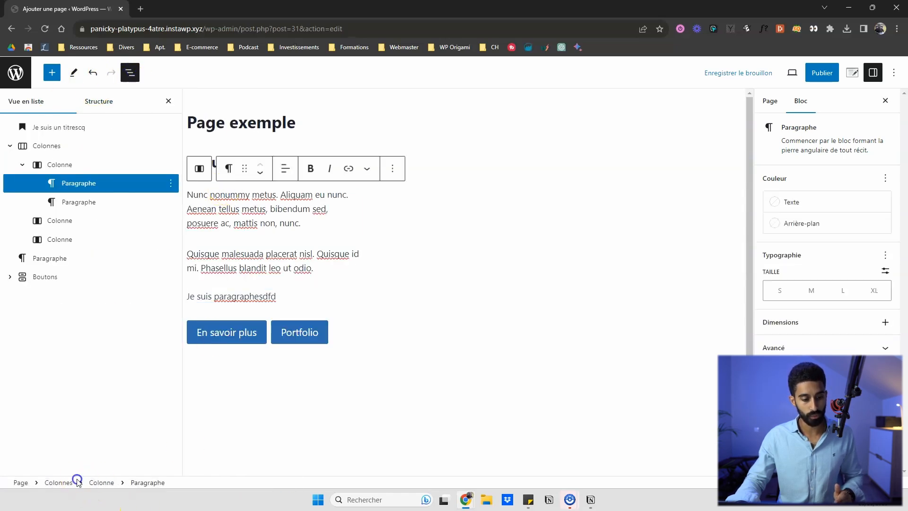
pyautogui.click(59, 483)
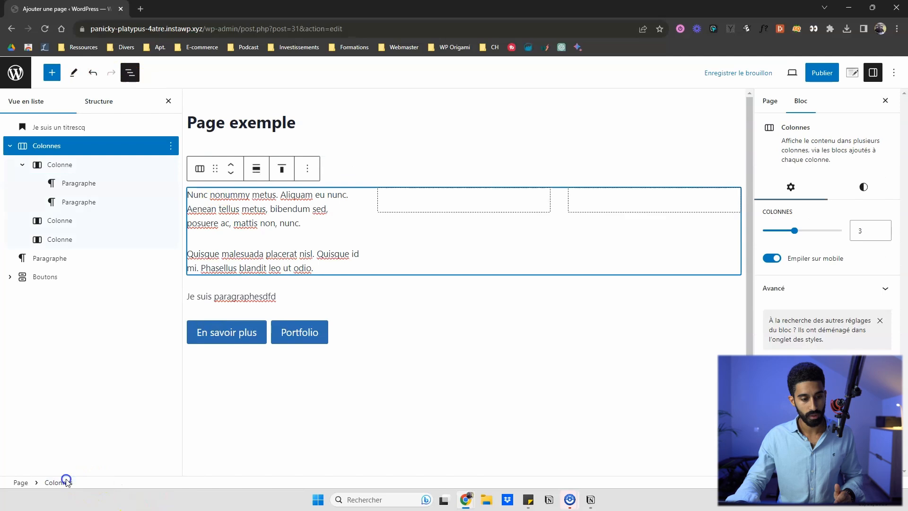
pyautogui.click(129, 72)
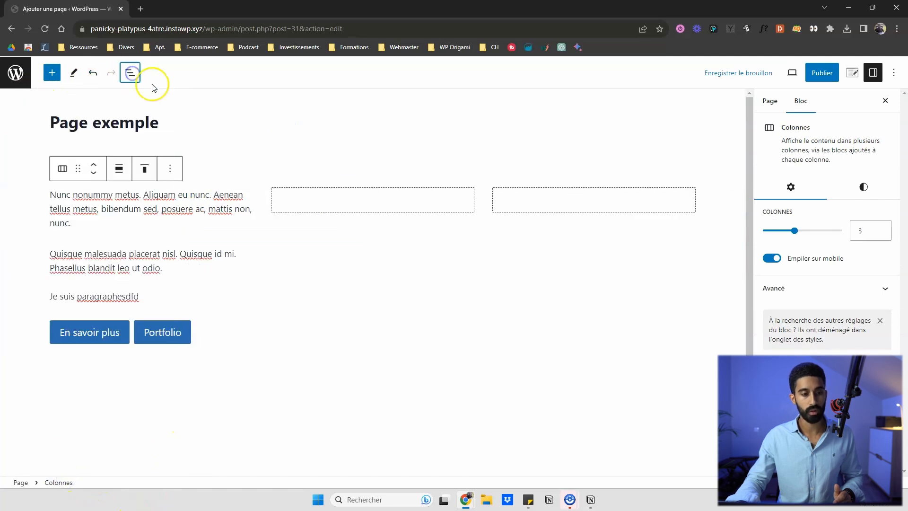
# - Show the page-level settings with the Récapitulatif section collapsed, and select the "Je suis un titrescq" heading to view its block settings
pyautogui.click(232, 114)
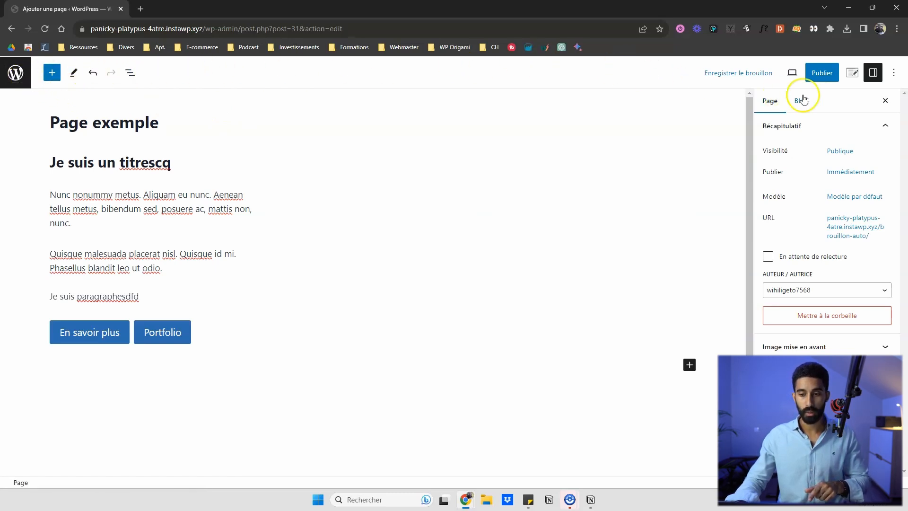
pyautogui.click(841, 125)
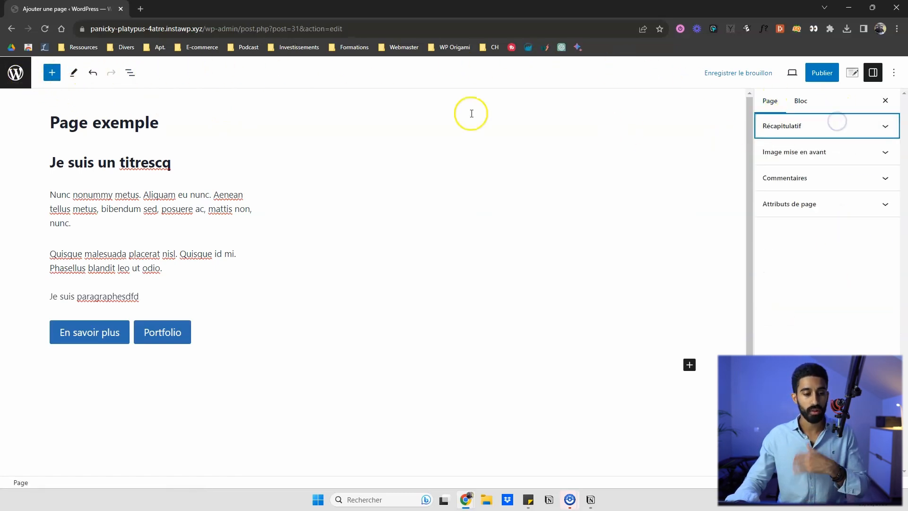
pyautogui.click(199, 159)
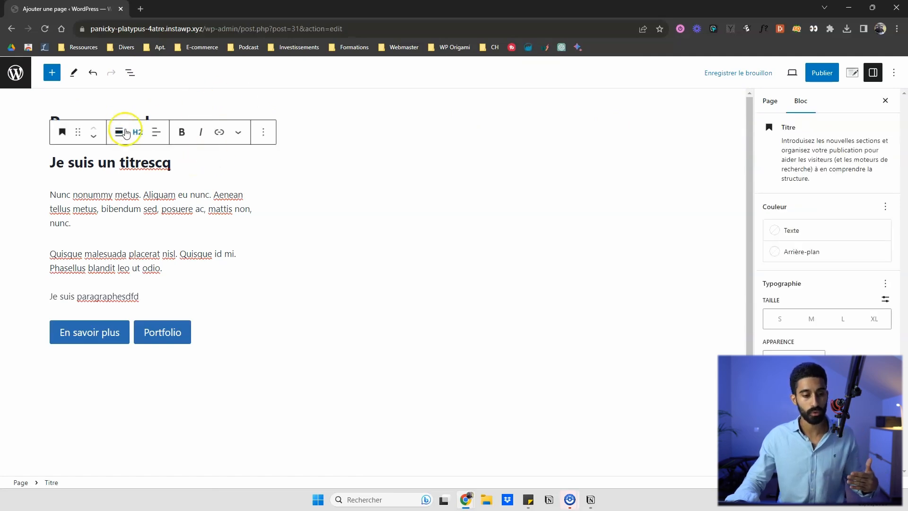
# - Save the page as a draft before leaving the editor, and reopen "Page exemple" from the pages list
pyautogui.click(17, 73)
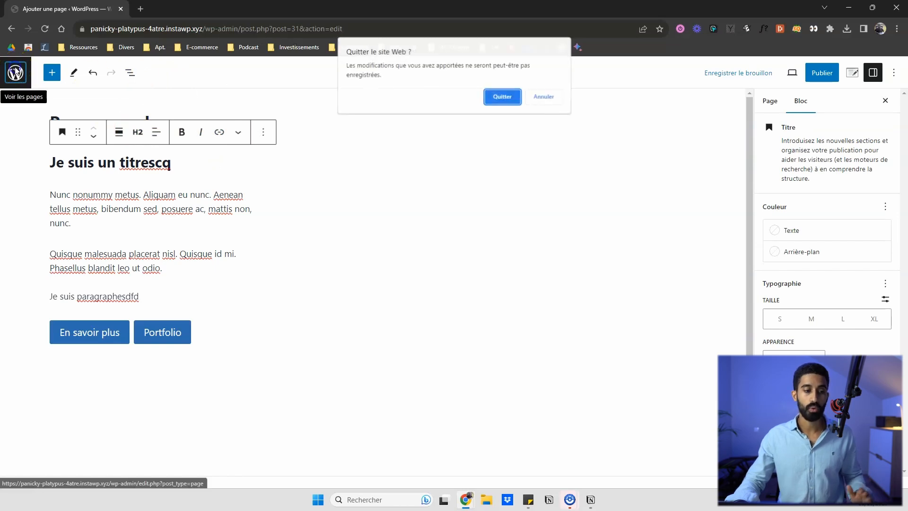
pyautogui.click(544, 97)
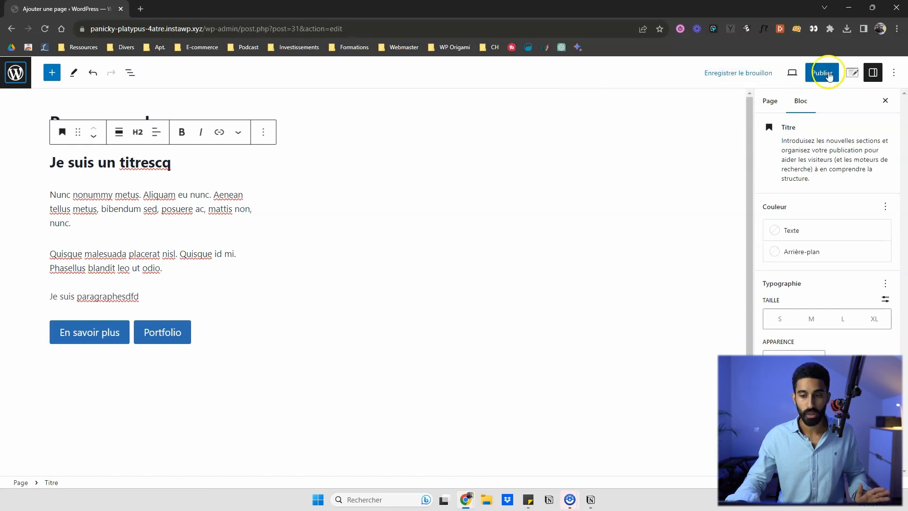
pyautogui.click(761, 73)
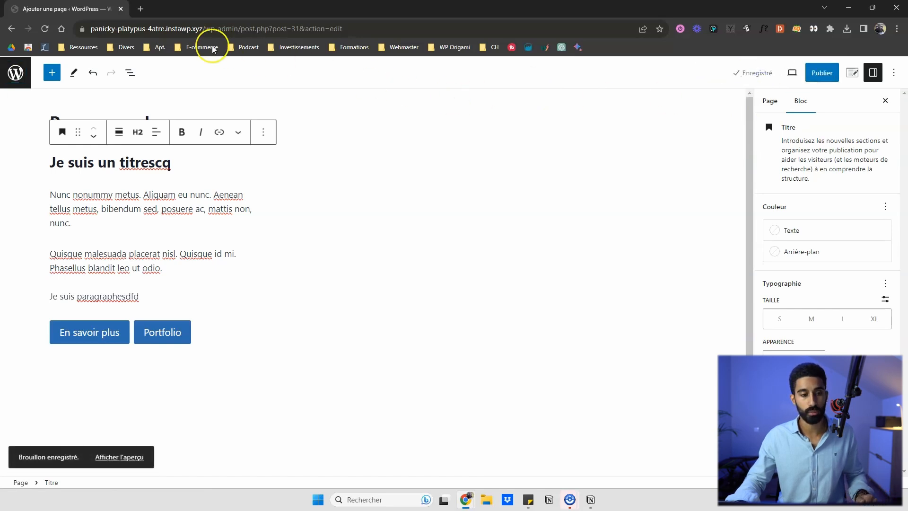
pyautogui.click(16, 73)
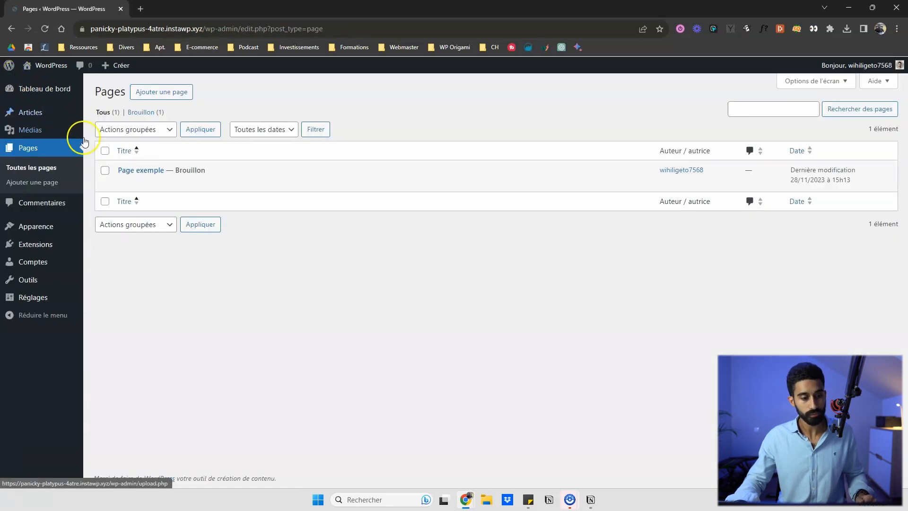
pyautogui.click(142, 171)
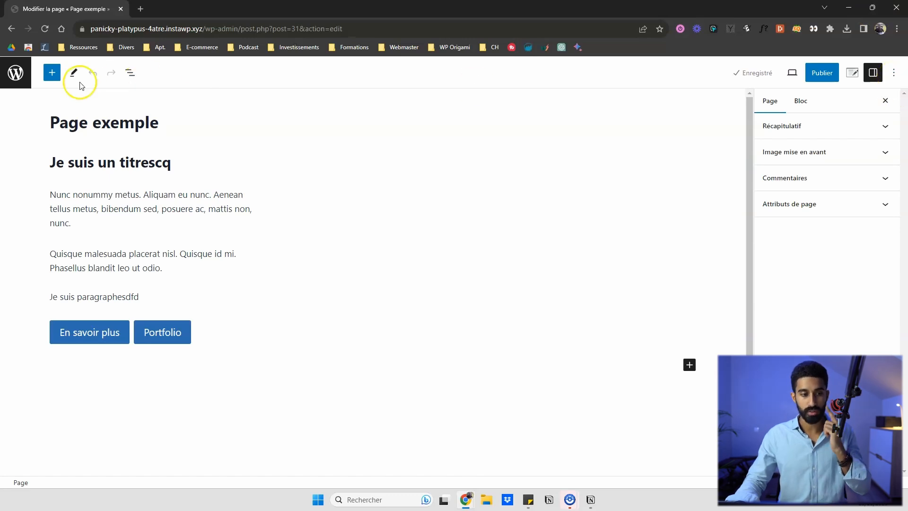
# - Browse the block library through the Texte, Média, Design and Widgets categories, ending back at the start of the list
pyautogui.click(56, 76)
pyautogui.moveTo(30, 232)
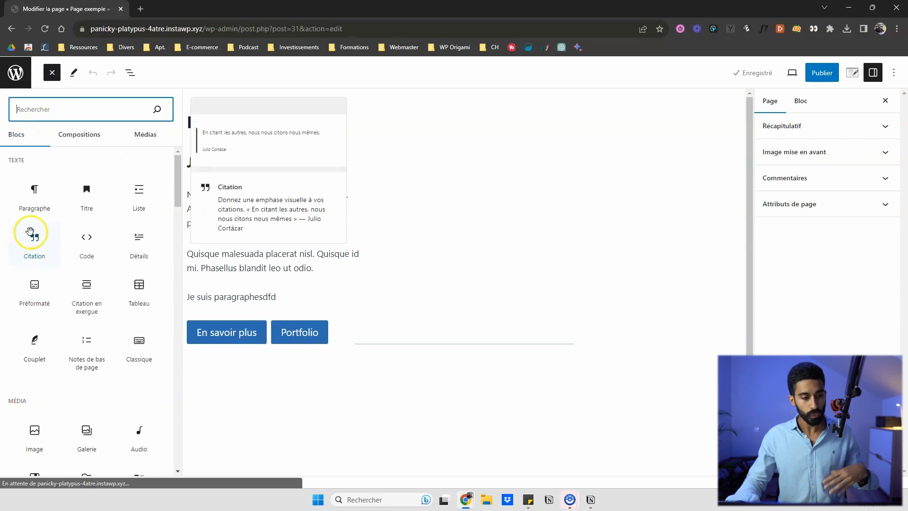
pyautogui.scroll(-4, 65, 198)
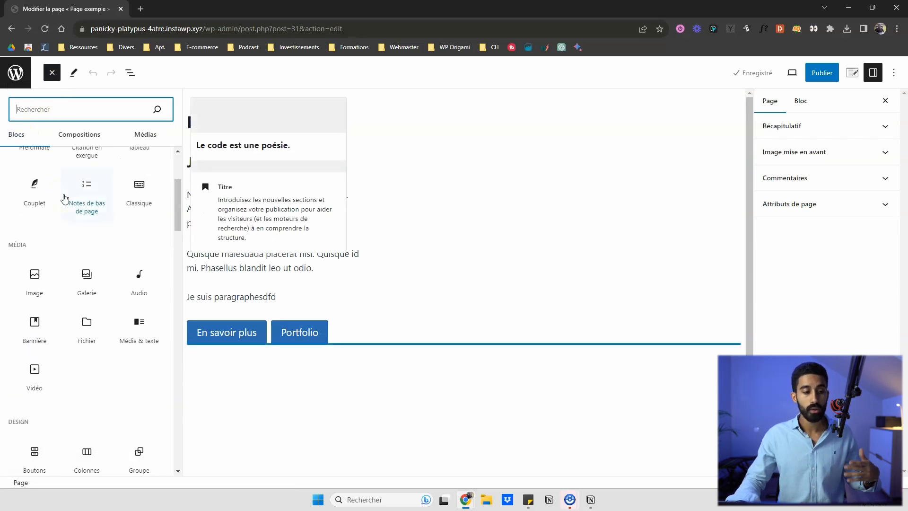
pyautogui.scroll(-5, 85, 180)
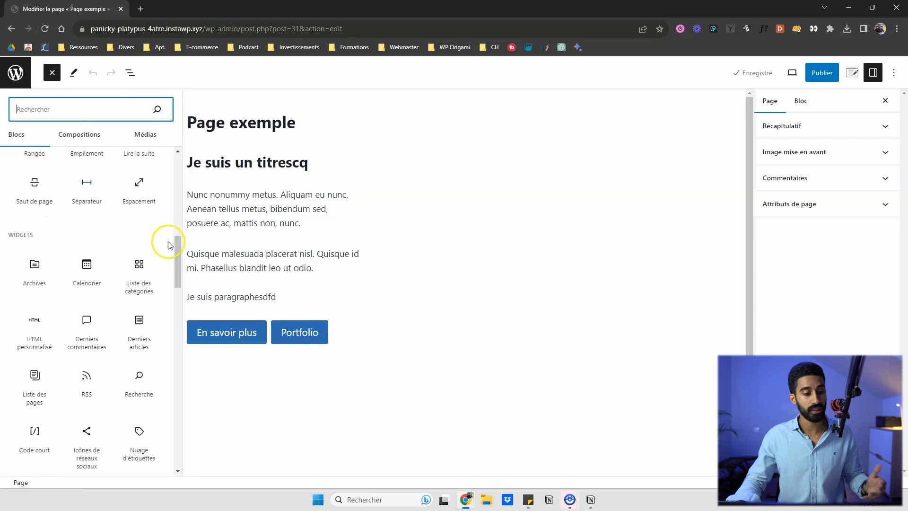
pyautogui.moveTo(178, 265)
pyautogui.mouseDown()
pyautogui.moveTo(178, 338)
pyautogui.moveTo(178, 251)
pyautogui.mouseUp()
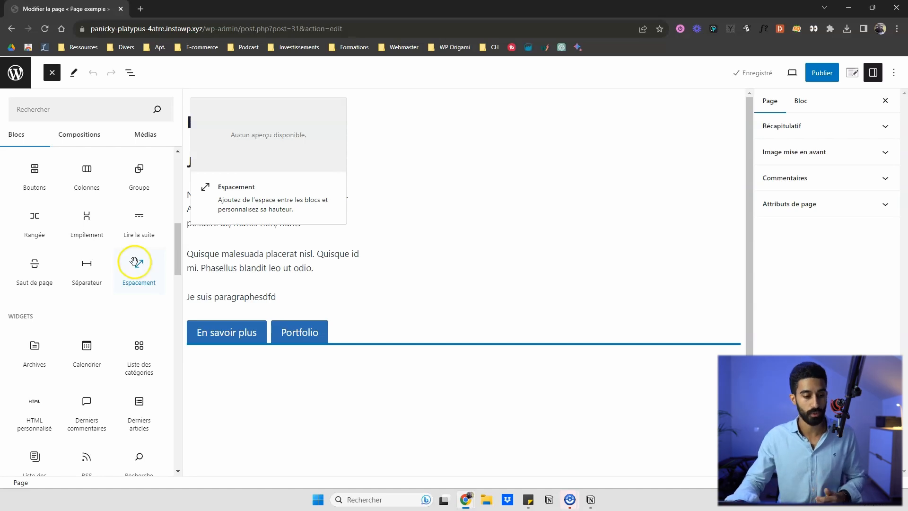
pyautogui.scroll(10, 135, 263)
# - Browse the pattern library, previewing all compositions and the Appel à action, Bannières, En-têtes and Galerie categories
pyautogui.click(81, 134)
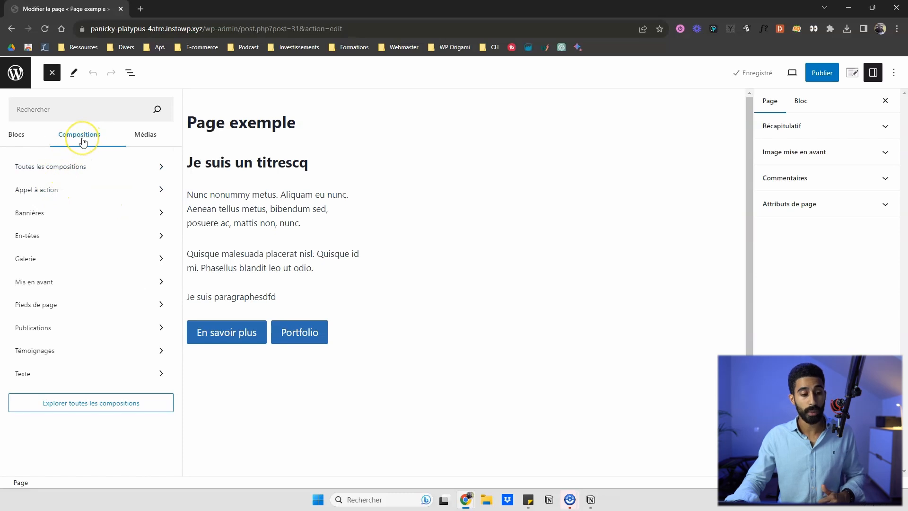
pyautogui.click(66, 189)
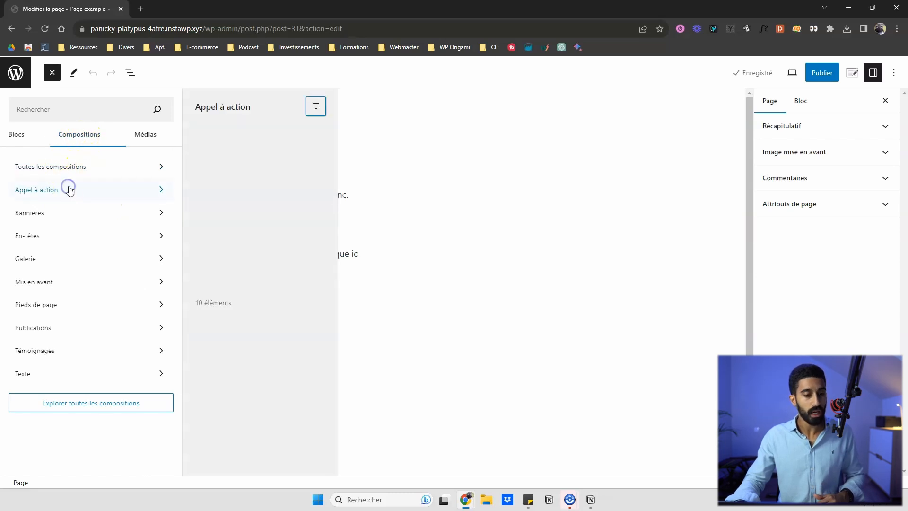
pyautogui.click(114, 165)
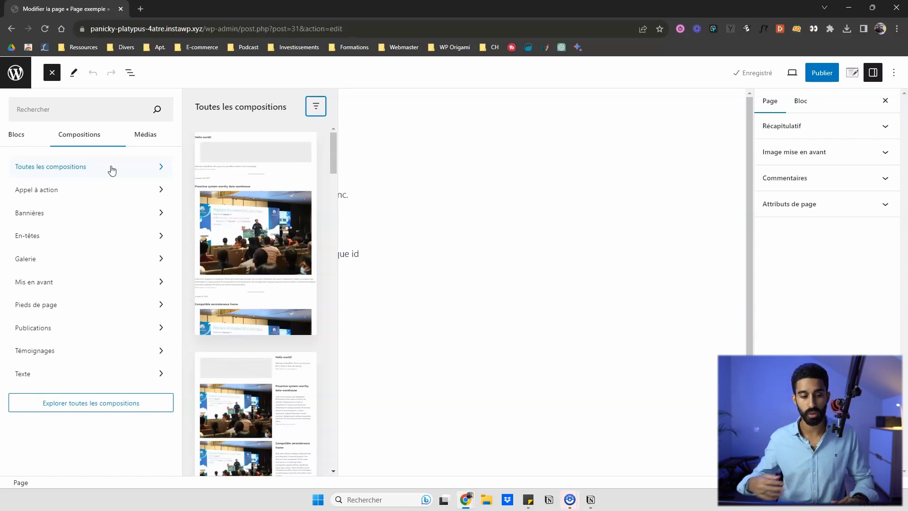
pyautogui.click(90, 189)
pyautogui.click(115, 211)
pyautogui.click(118, 234)
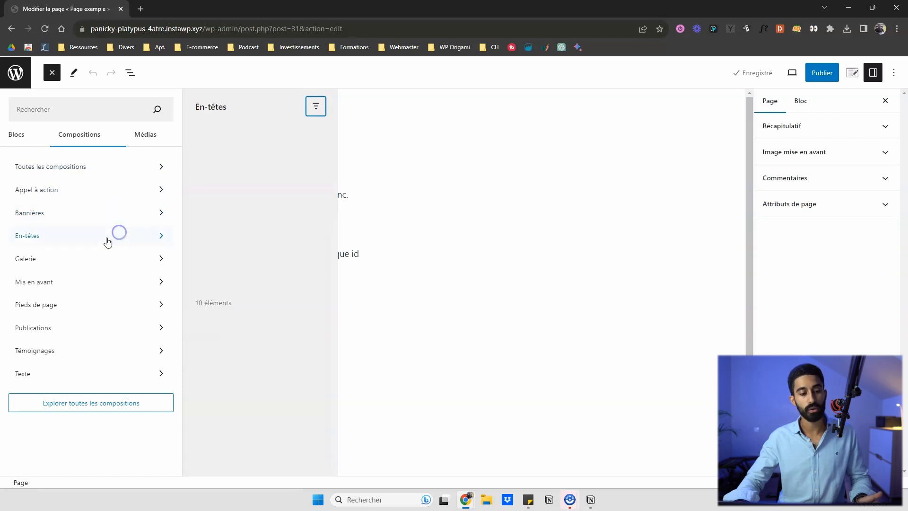
pyautogui.click(67, 254)
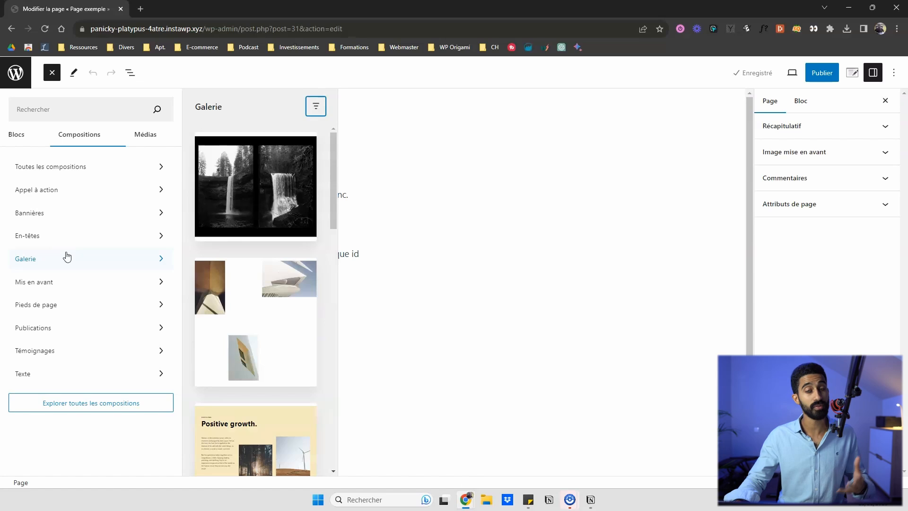
pyautogui.scroll(-2, 278, 229)
pyautogui.scroll(2, 277, 229)
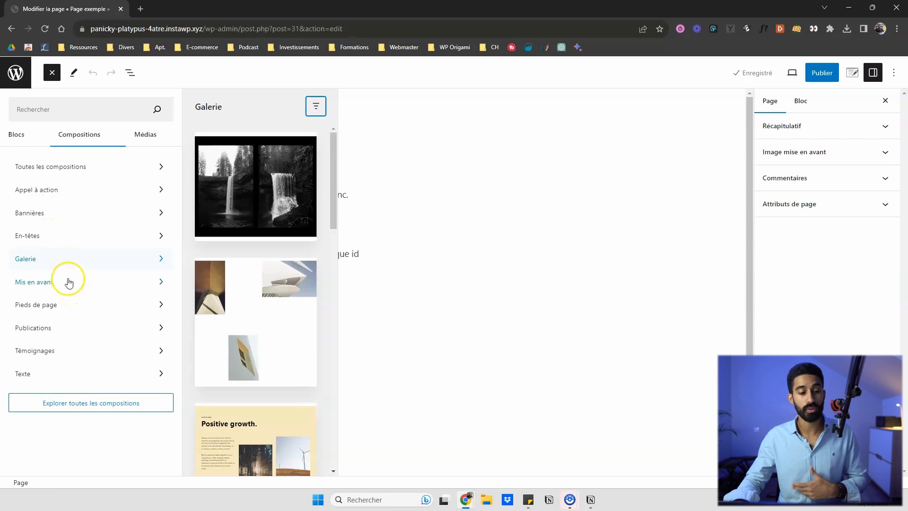
pyautogui.click(74, 207)
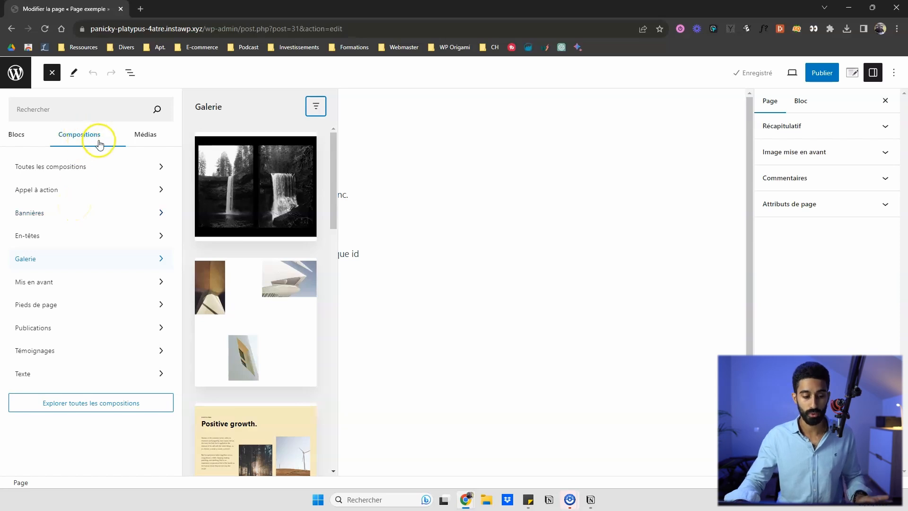
# - View the site's own images in the inserter's media library with its image search field, and close the inserter
pyautogui.click(142, 134)
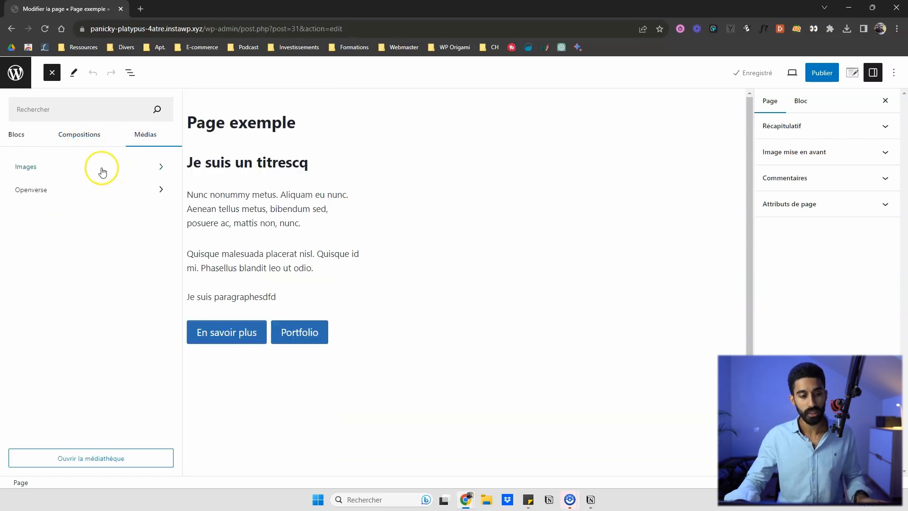
pyautogui.click(64, 174)
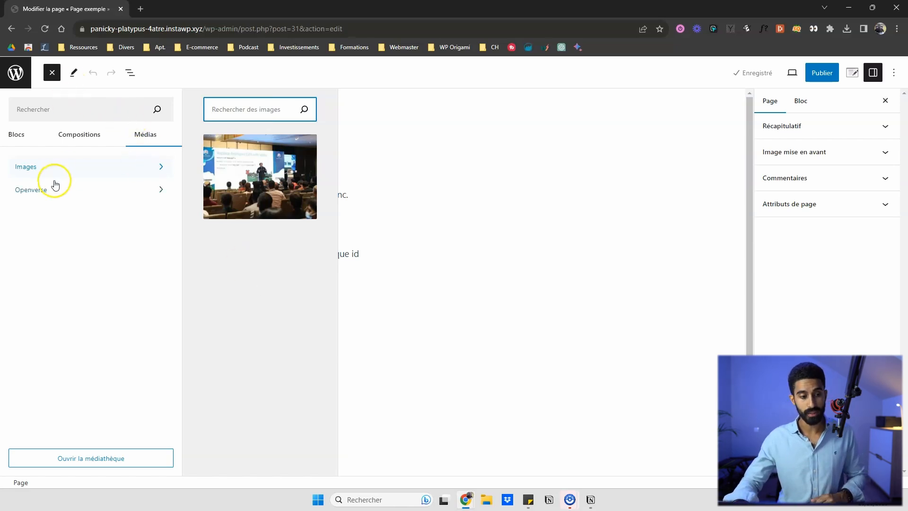
pyautogui.click(234, 115)
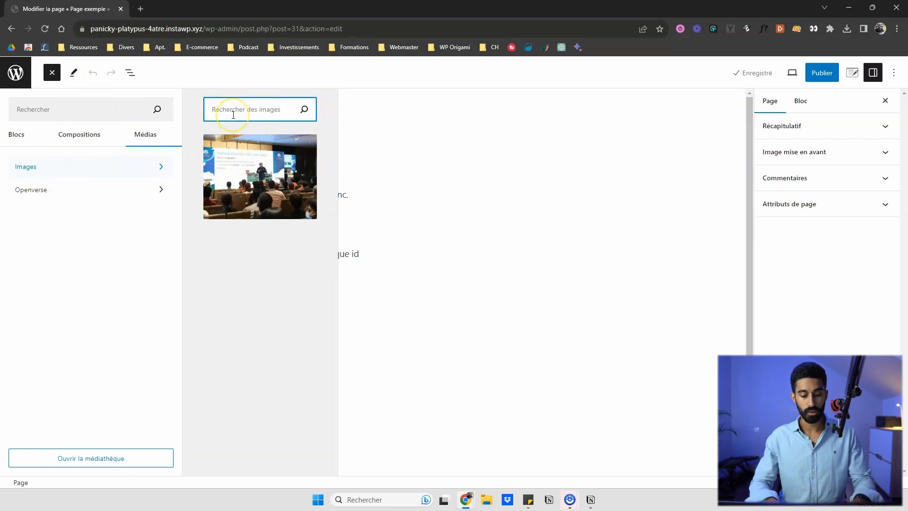
pyautogui.write('c')
pyautogui.press('BackSpace')
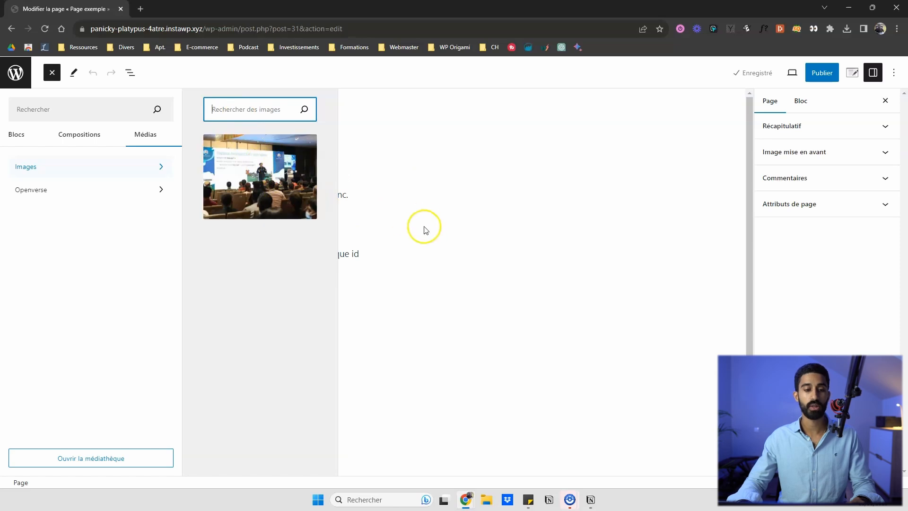
pyautogui.click(52, 75)
# - Insert an Image block below the buttons with the "/im" slash command, and view its media library without choosing a file
pyautogui.click(194, 360)
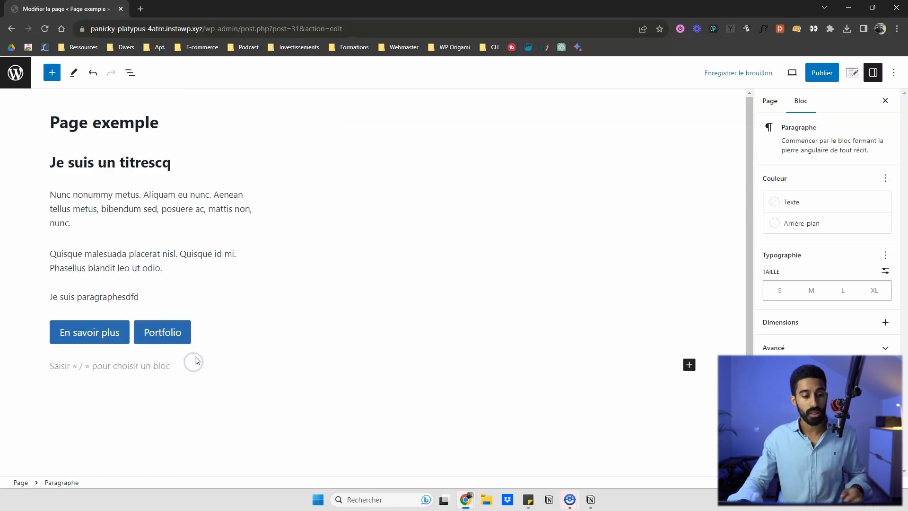
pyautogui.write('/im')
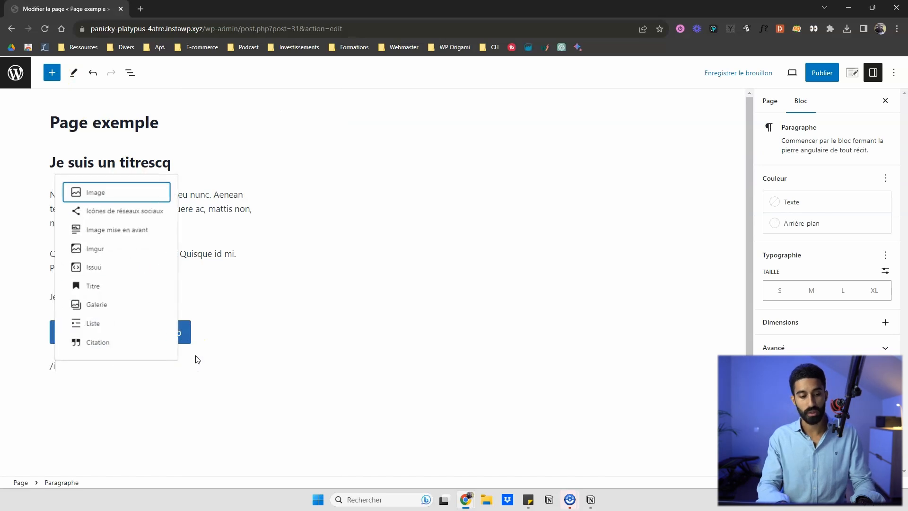
pyautogui.click(115, 190)
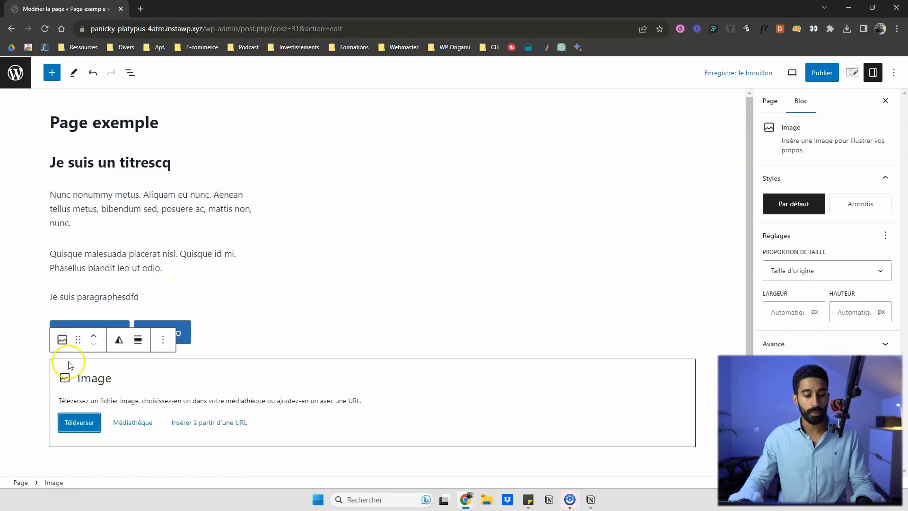
pyautogui.click(88, 429)
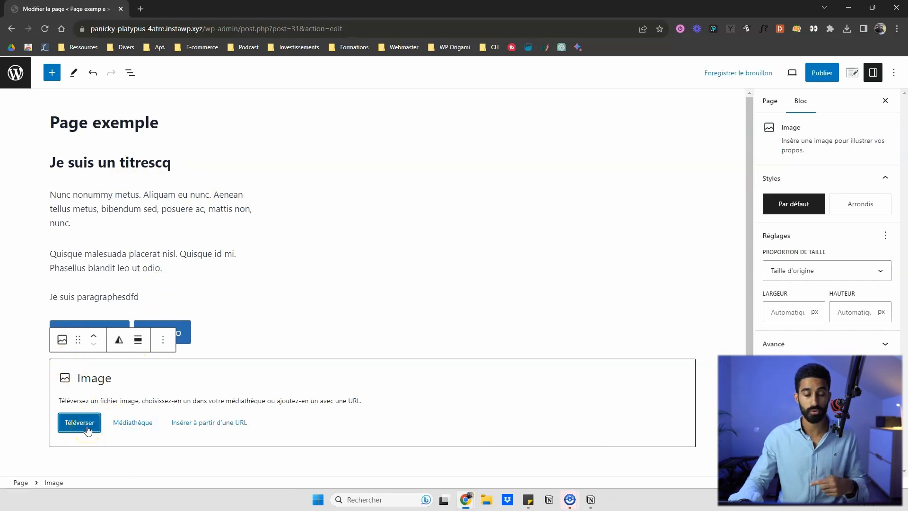
pyautogui.click(144, 427)
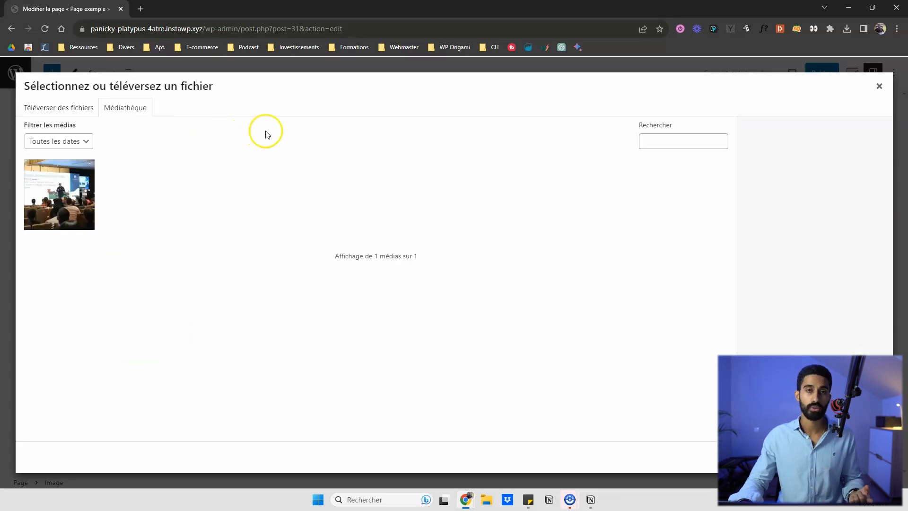
pyautogui.click(879, 85)
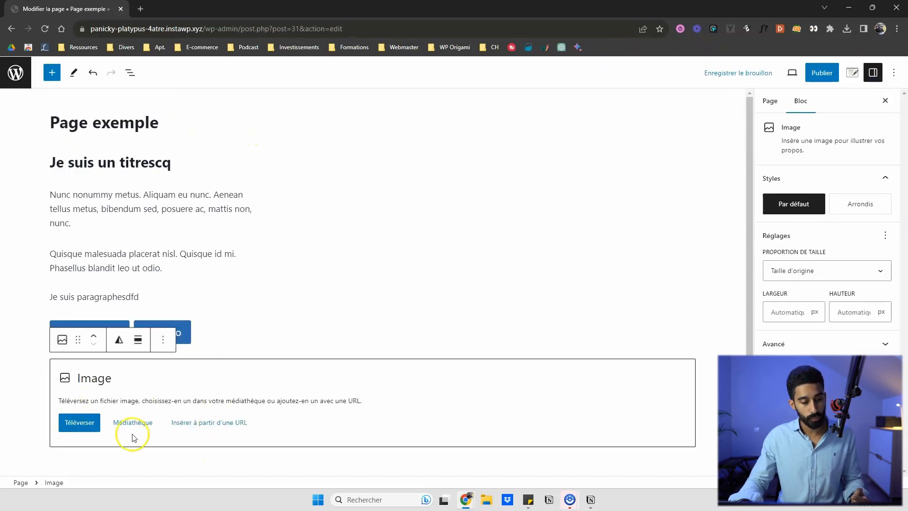
# - Show the inserter's media sources, and delete the empty Image block below the buttons
pyautogui.click(53, 73)
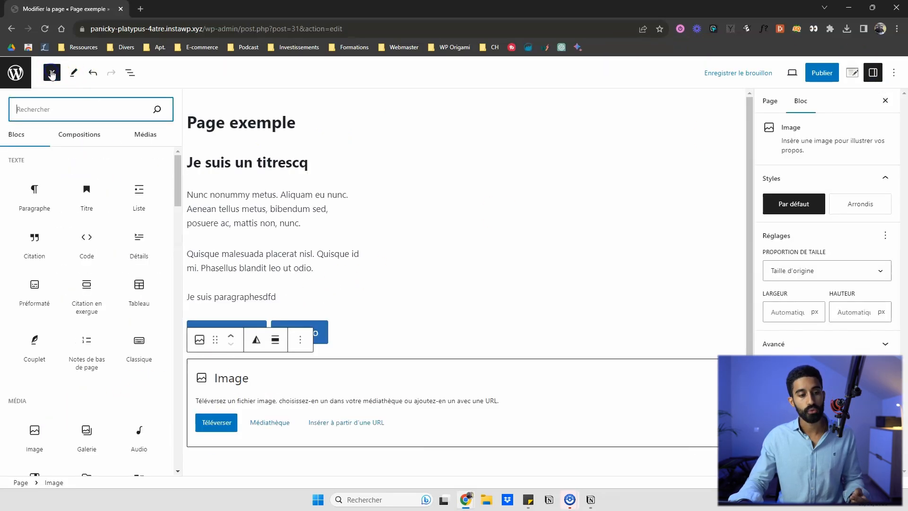
pyautogui.click(143, 136)
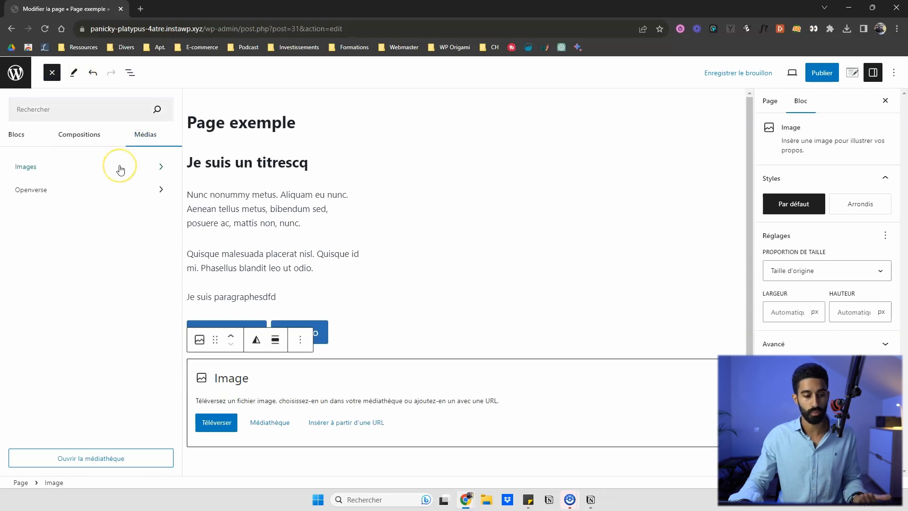
pyautogui.click(304, 371)
pyautogui.press('Delete')
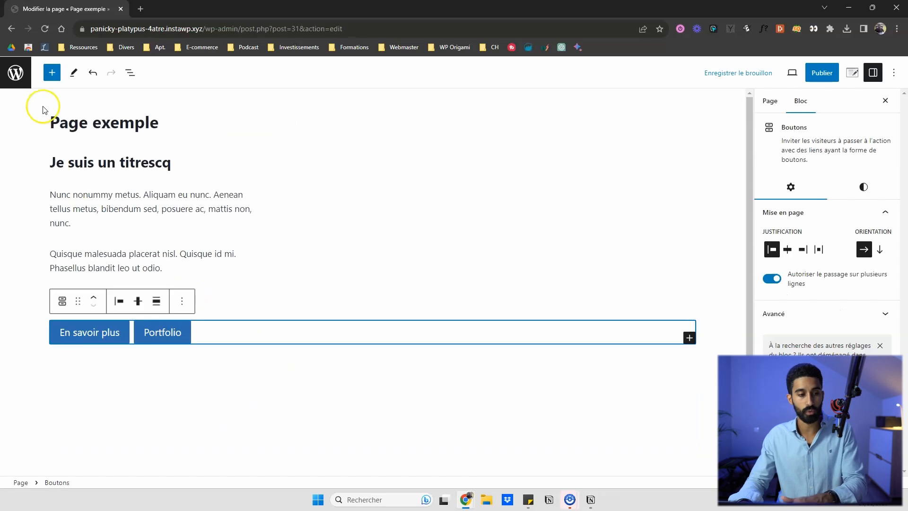
# - Search the Openverse media source for "chat" and browse through the images
pyautogui.click(52, 72)
pyautogui.click(146, 135)
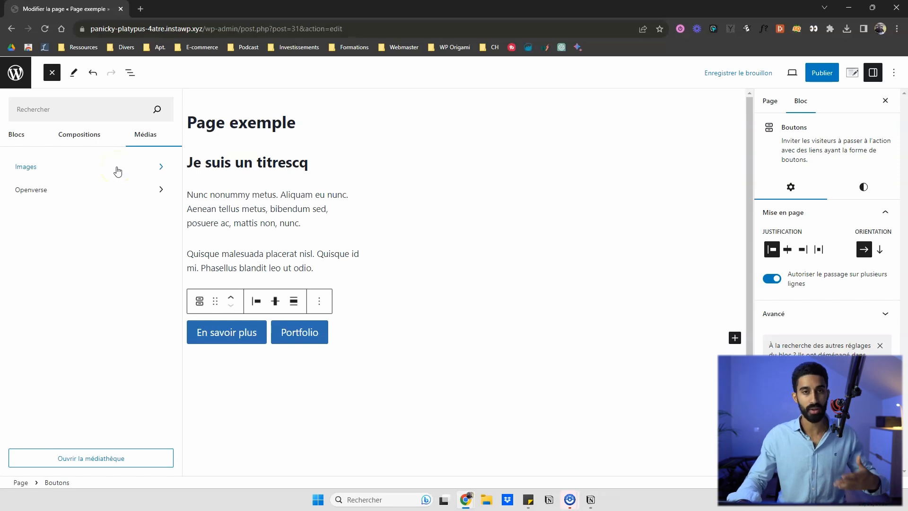
pyautogui.click(69, 193)
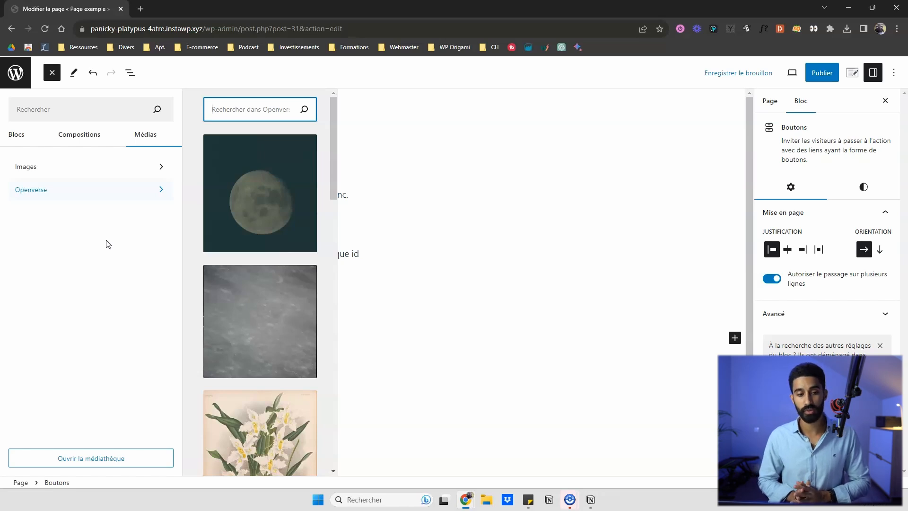
pyautogui.click(250, 111)
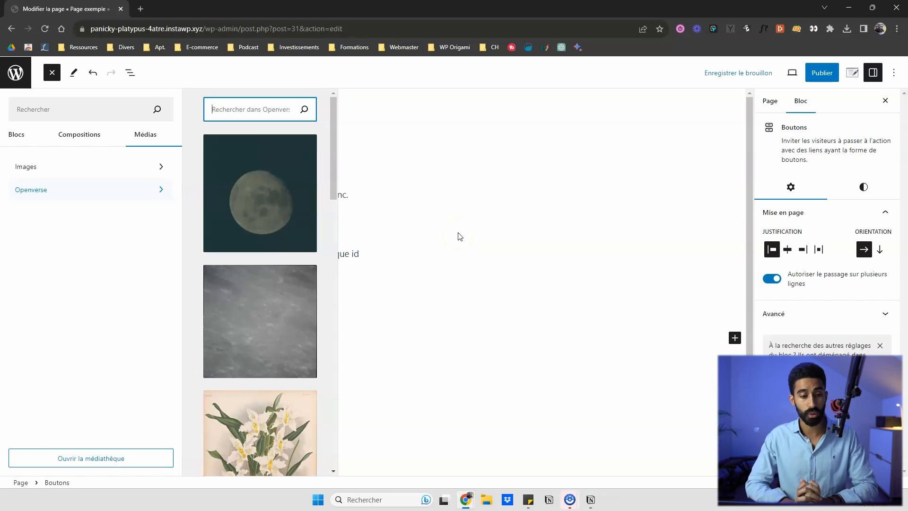
pyautogui.write('chat')
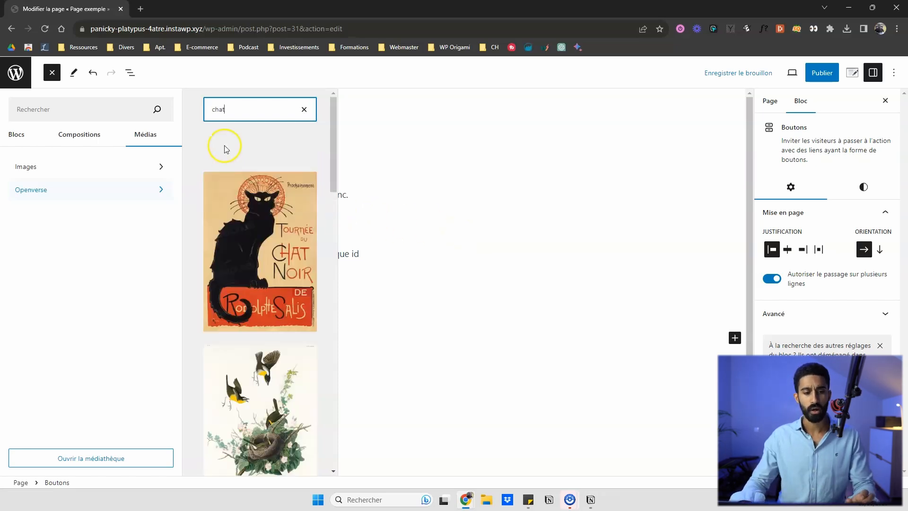
pyautogui.scroll(-4, 225, 147)
pyautogui.scroll(-5, 273, 259)
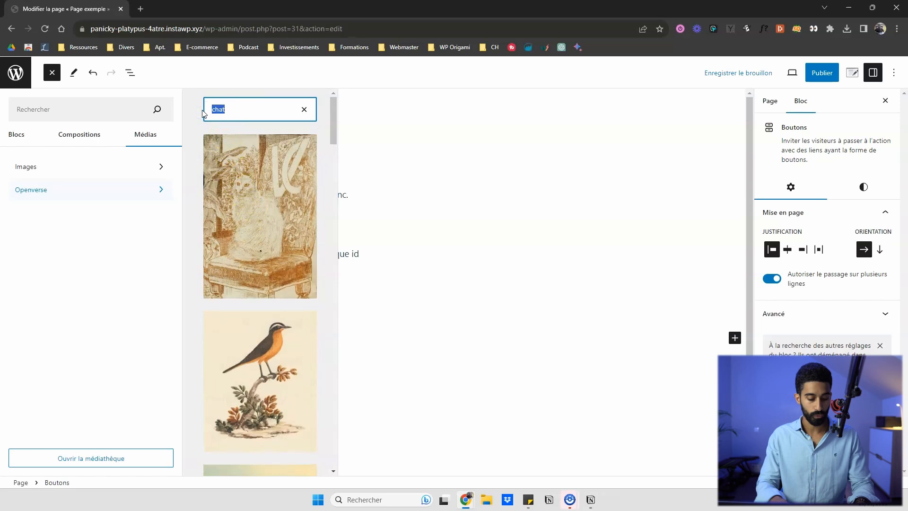
# - Search Openverse for "cat", browse the images without inserting any, and return to the inserter's block list
pyautogui.write('ca')
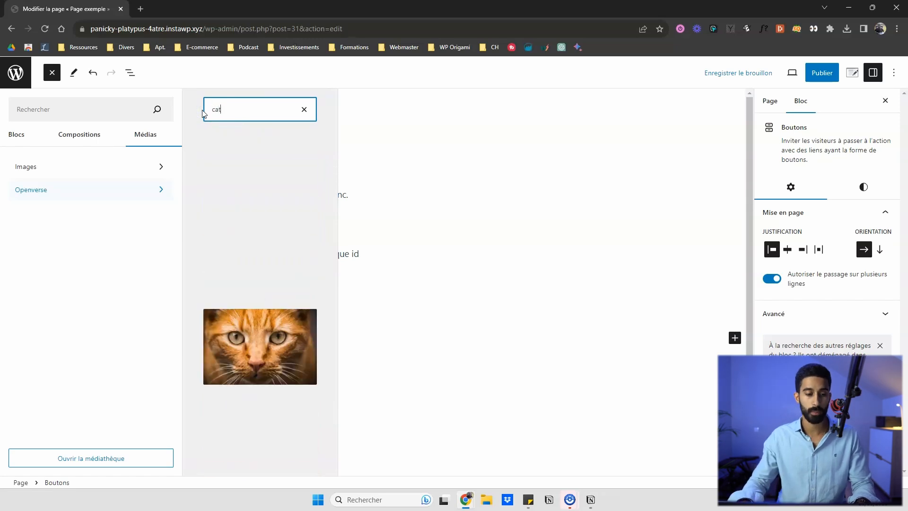
pyautogui.scroll(-10, 227, 158)
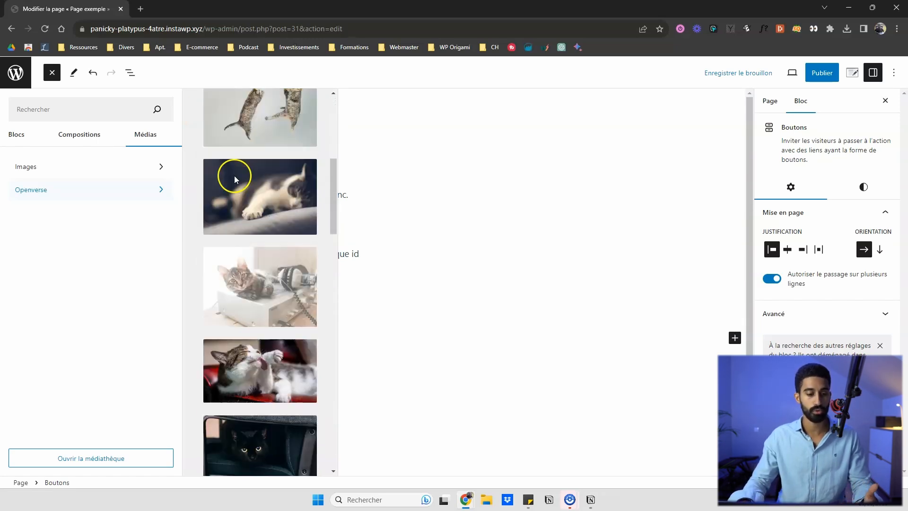
pyautogui.scroll(-5, 245, 180)
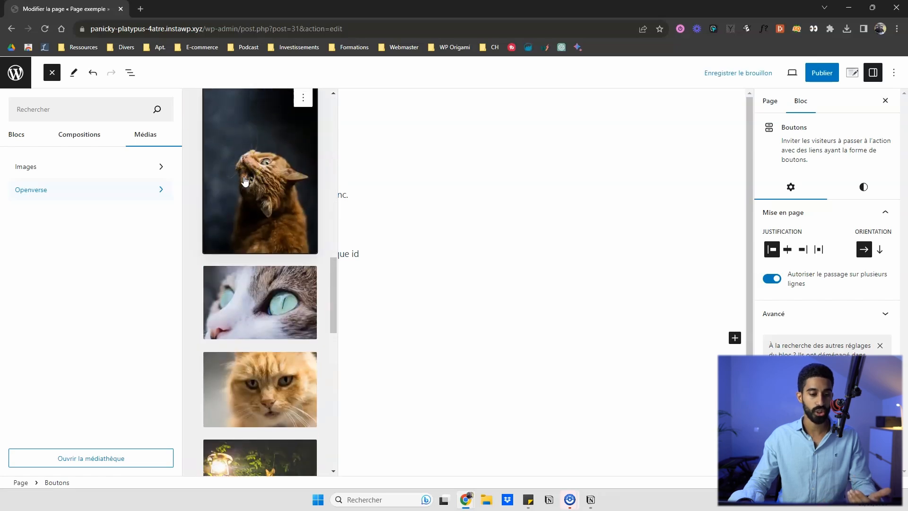
pyautogui.scroll(15, 245, 181)
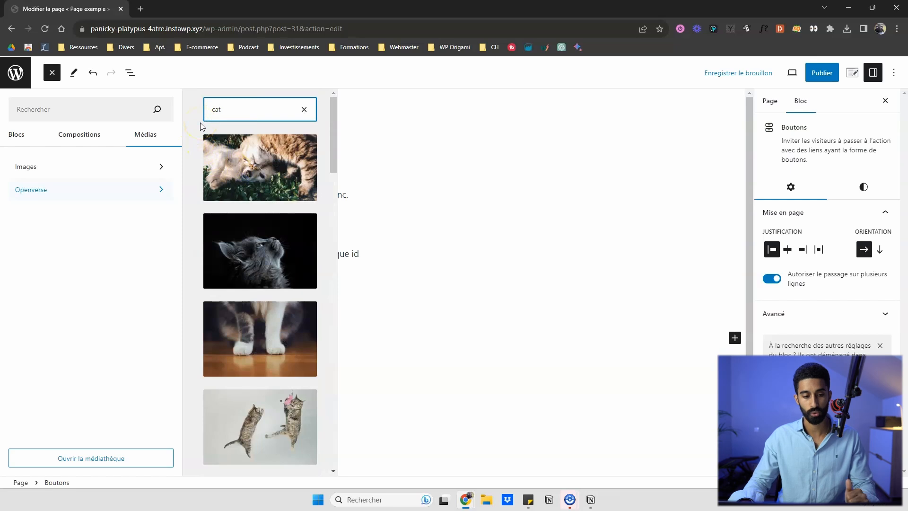
pyautogui.click(52, 72)
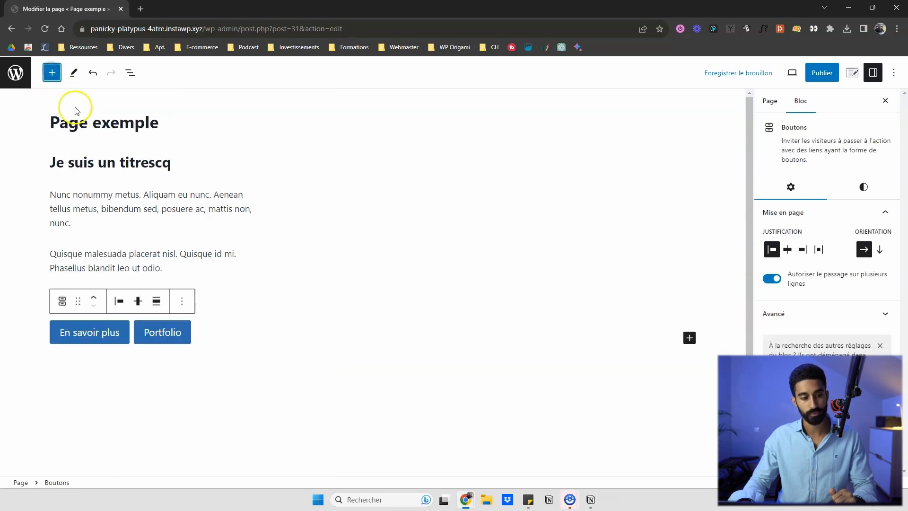
pyautogui.click(52, 72)
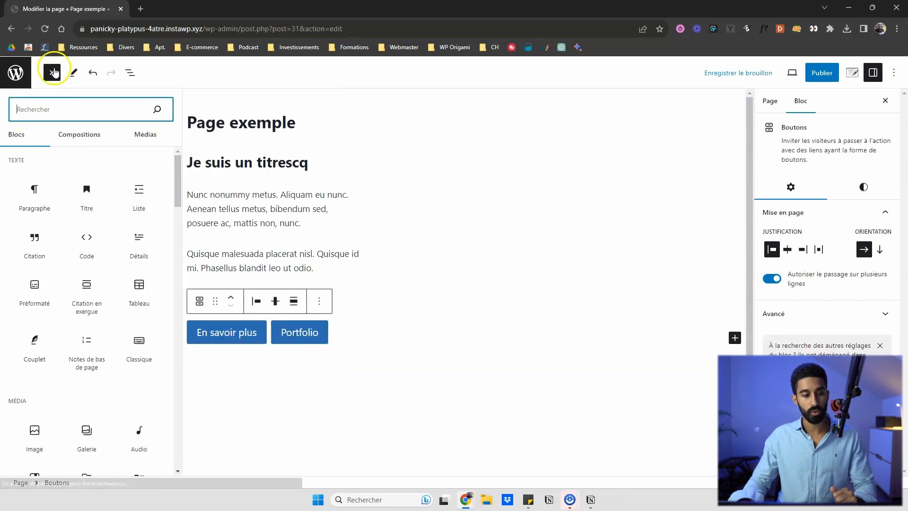
# - Show the inserter's compositions and media sources, and view the media library without choosing a file
pyautogui.click(81, 133)
pyautogui.click(158, 142)
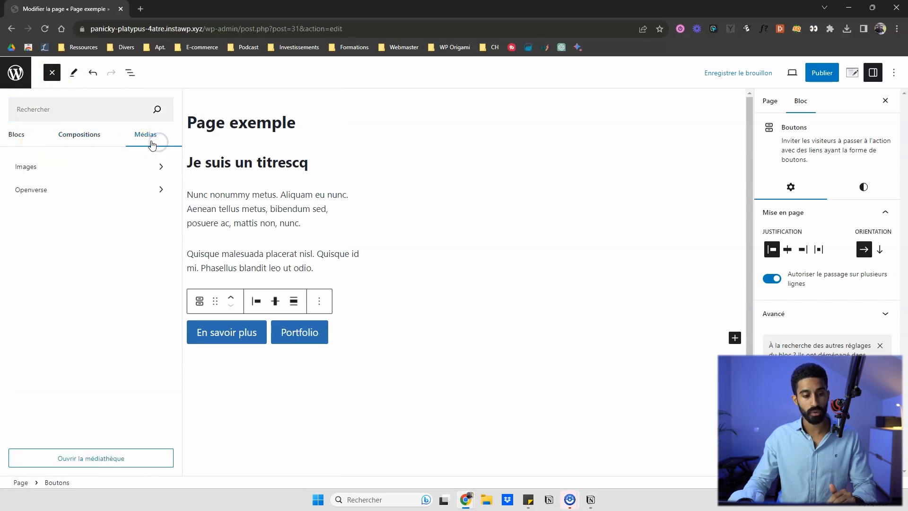
pyautogui.click(119, 465)
pyautogui.click(116, 123)
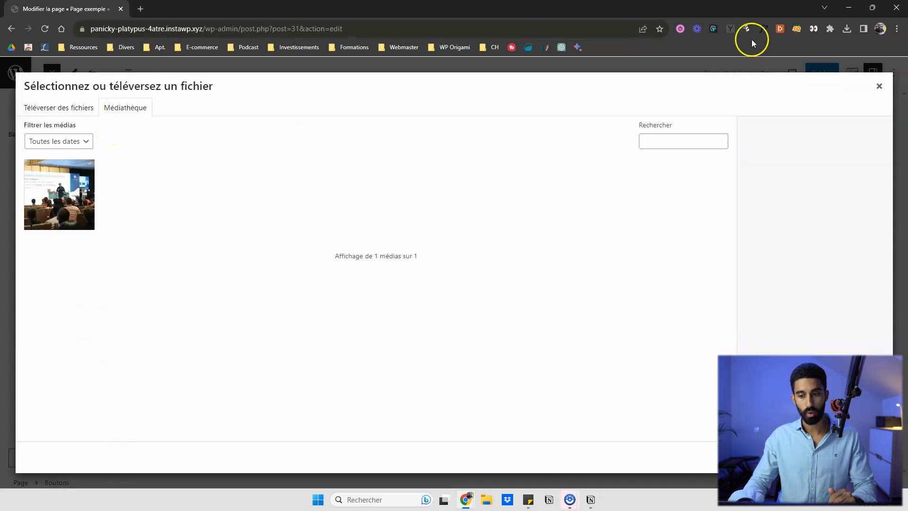
pyautogui.click(880, 86)
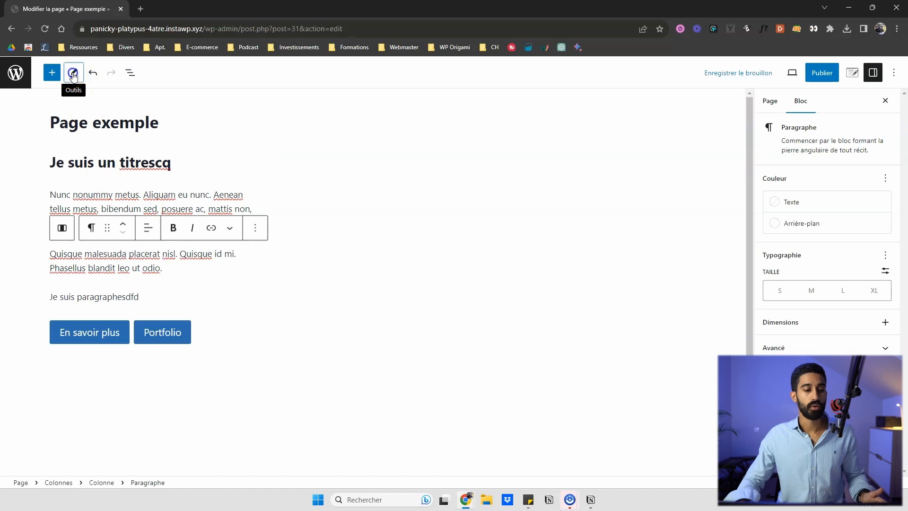
# - Switch to the Sélectionner tool and select the first paragraph, the heading and the Colonnes block in turn
pyautogui.click(73, 75)
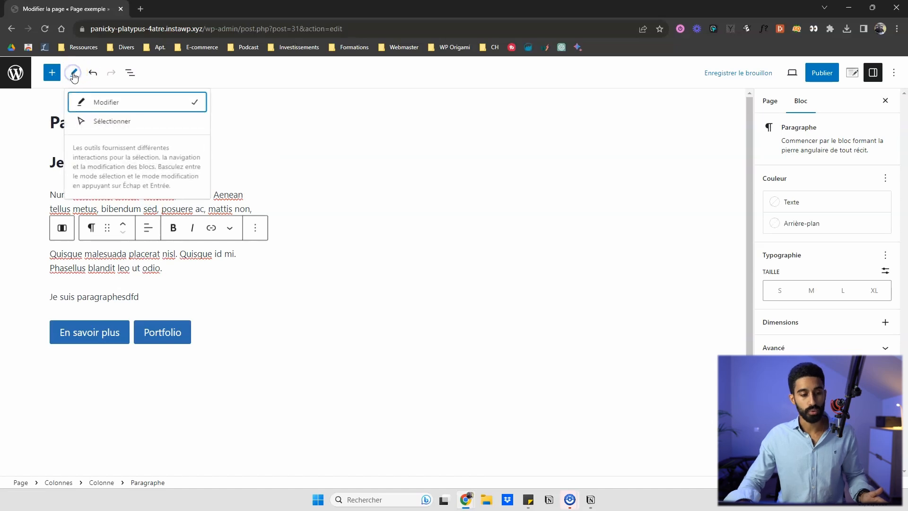
pyautogui.click(125, 107)
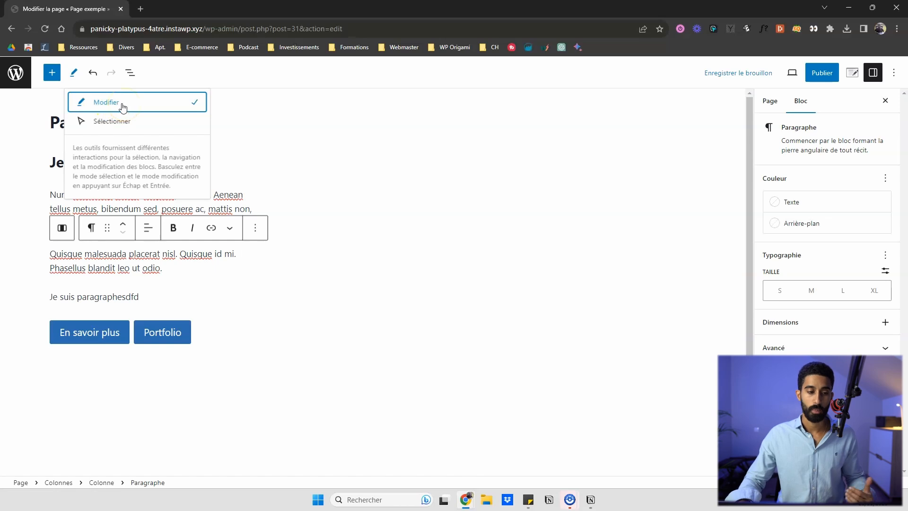
pyautogui.click(120, 121)
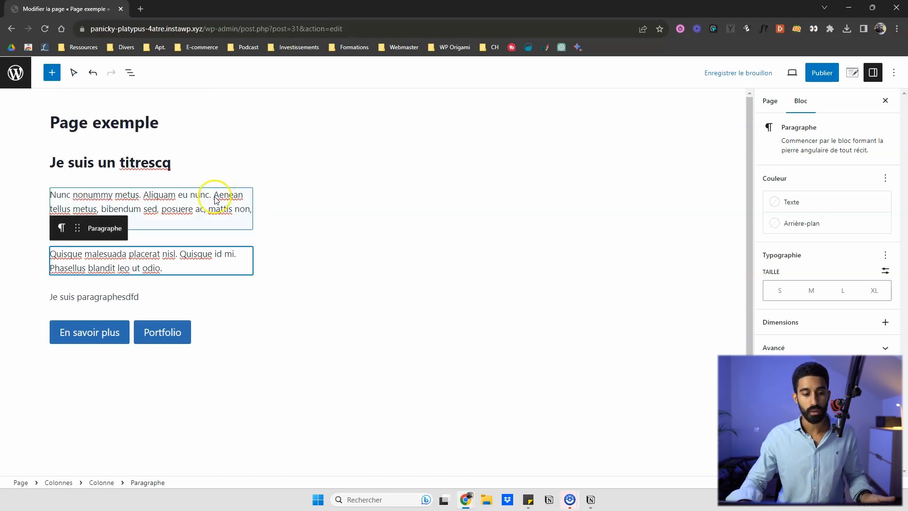
pyautogui.click(217, 198)
pyautogui.click(178, 163)
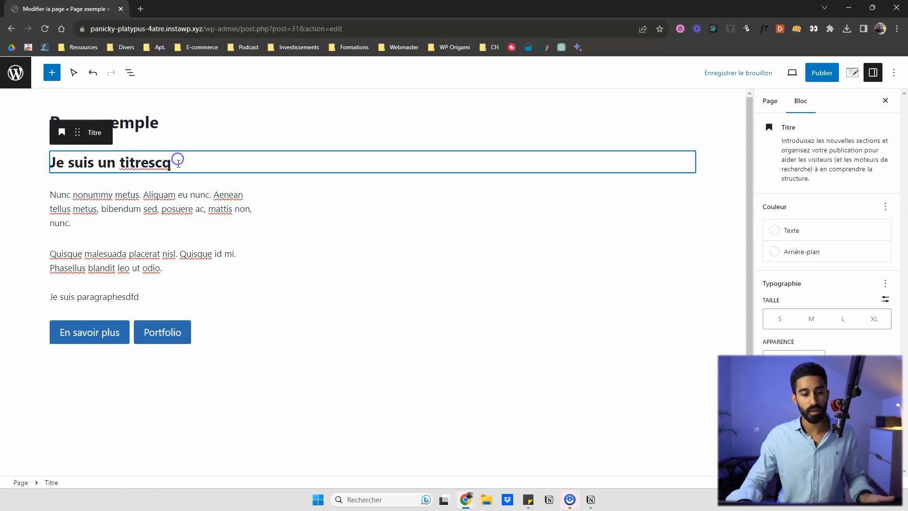
pyautogui.click(193, 243)
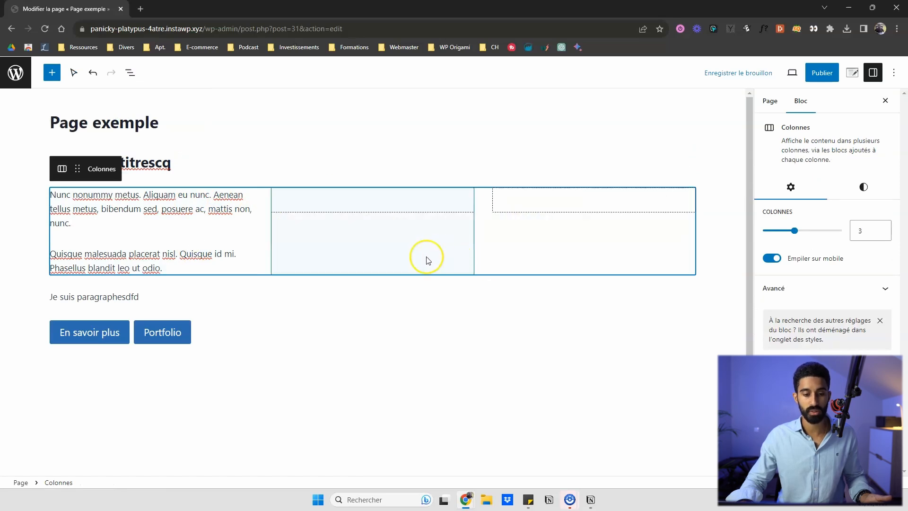
pyautogui.click(176, 294)
pyautogui.click(187, 255)
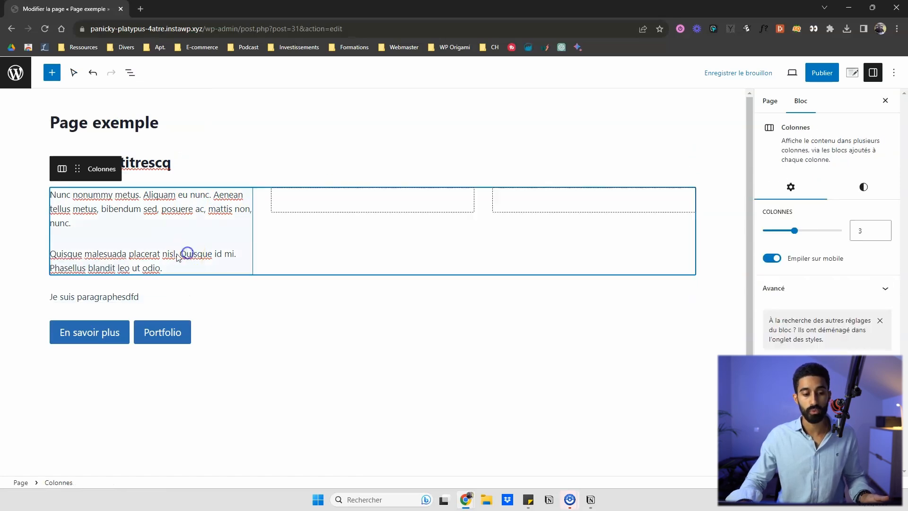
pyautogui.click(144, 196)
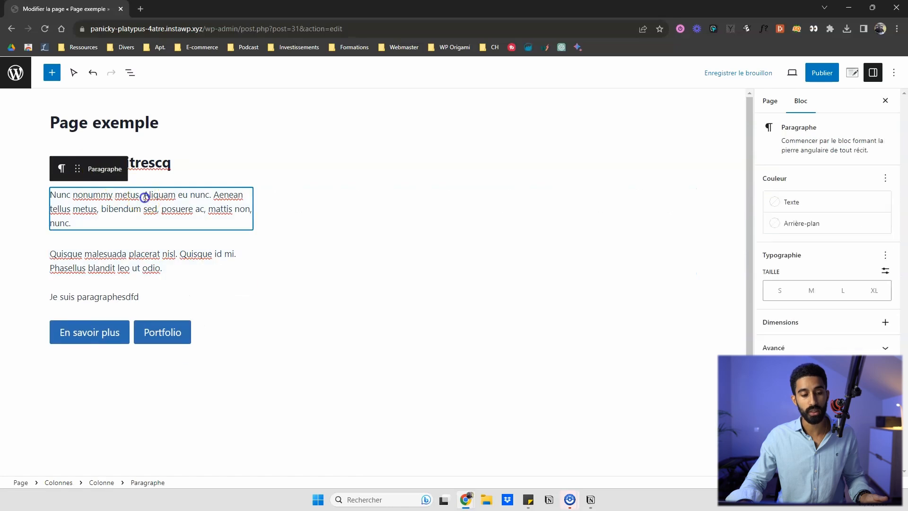
# - Return to edit mode from the first paragraph and place the text cursor in its first line
pyautogui.doubleClick(144, 196)
pyautogui.click(152, 196)
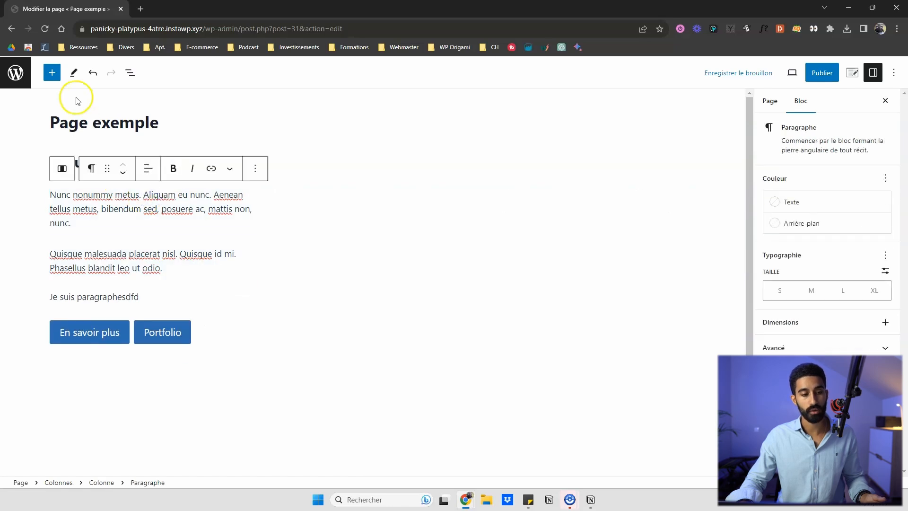
pyautogui.click(73, 74)
pyautogui.click(208, 198)
pyautogui.click(226, 200)
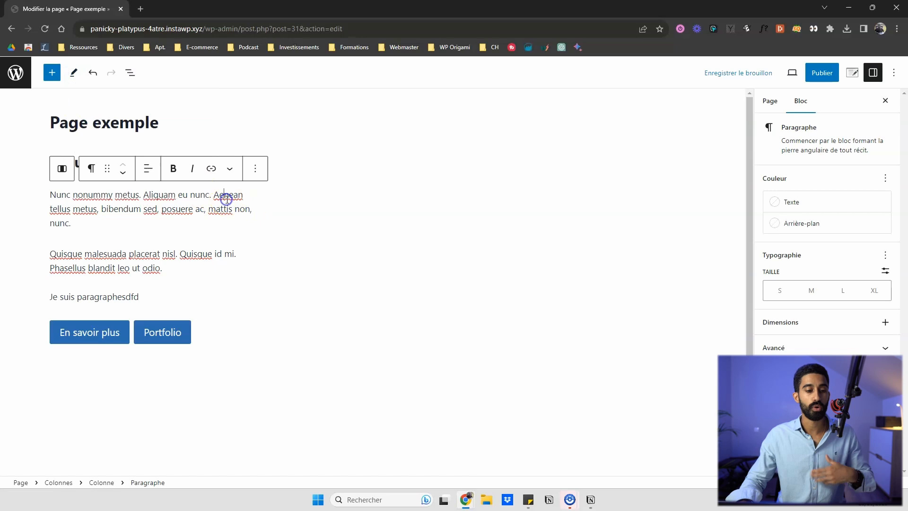
# - With the Sélectionner tool, select the second paragraph, the paragraph below the columns and the Boutons block, and try to move the Boutons block
pyautogui.click(74, 77)
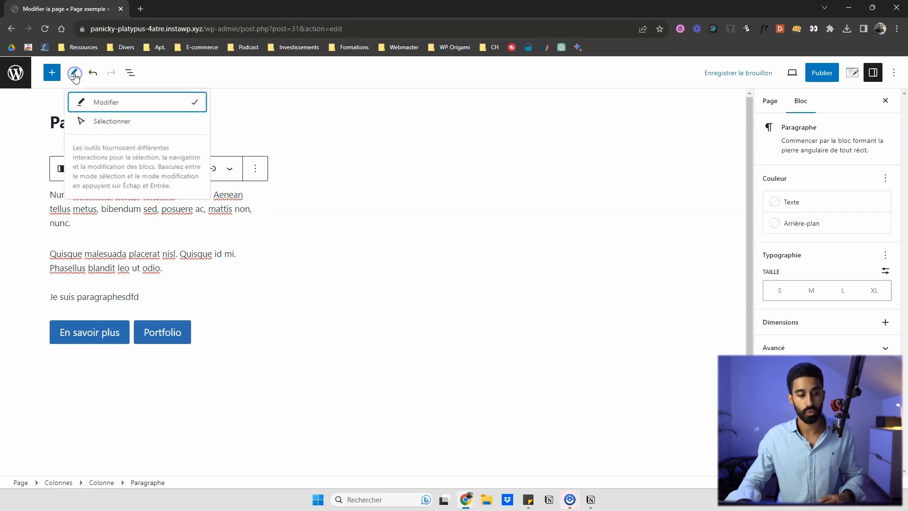
pyautogui.click(127, 124)
pyautogui.click(134, 255)
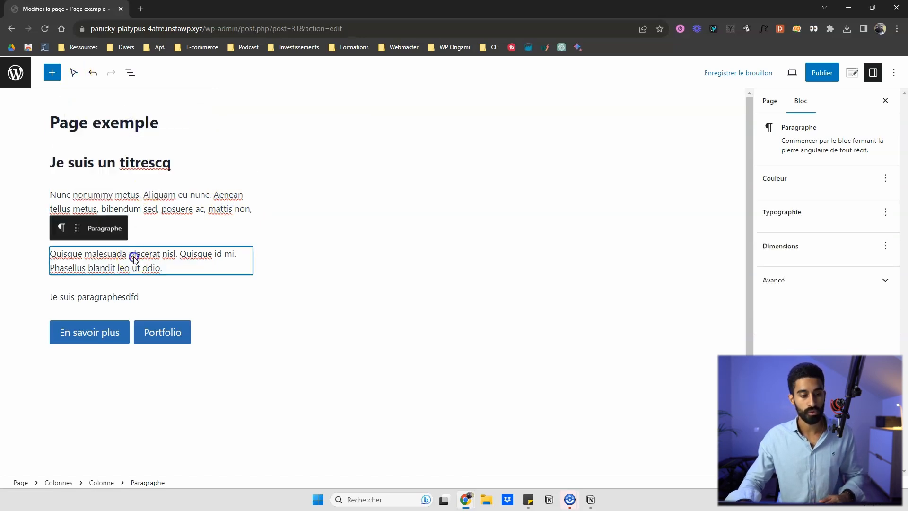
pyautogui.click(122, 297)
pyautogui.click(231, 333)
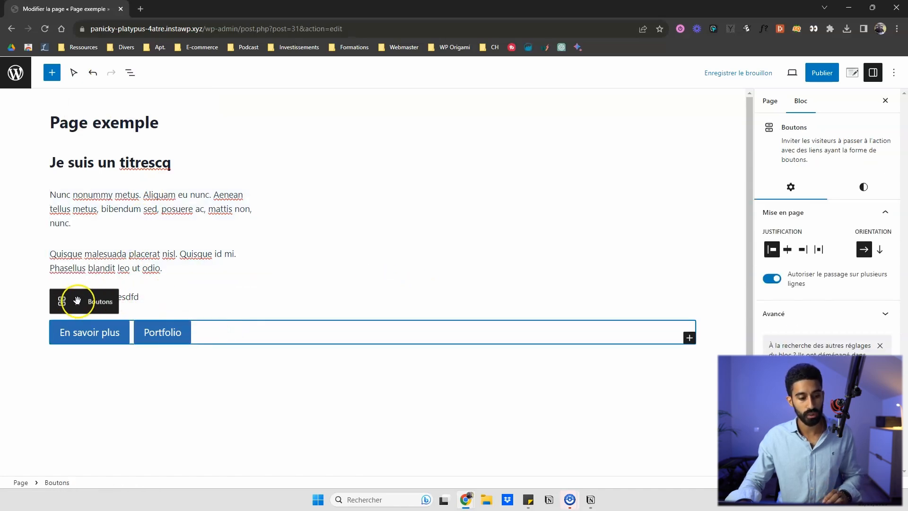
pyautogui.moveTo(76, 299); pyautogui.dragTo(99, 298)
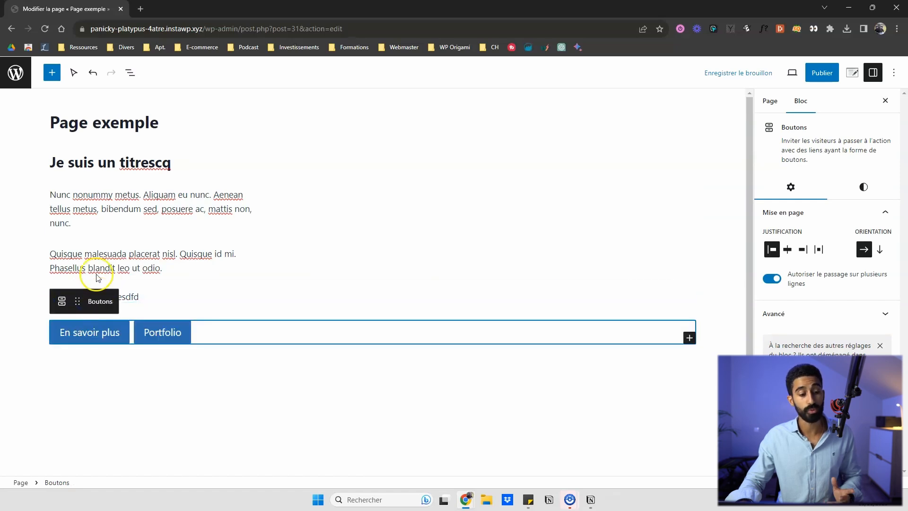
# - Switch back to the Modifier tool and place the text cursor in the first paragraph
pyautogui.click(98, 197)
pyautogui.click(73, 72)
pyautogui.click(89, 106)
pyautogui.click(117, 189)
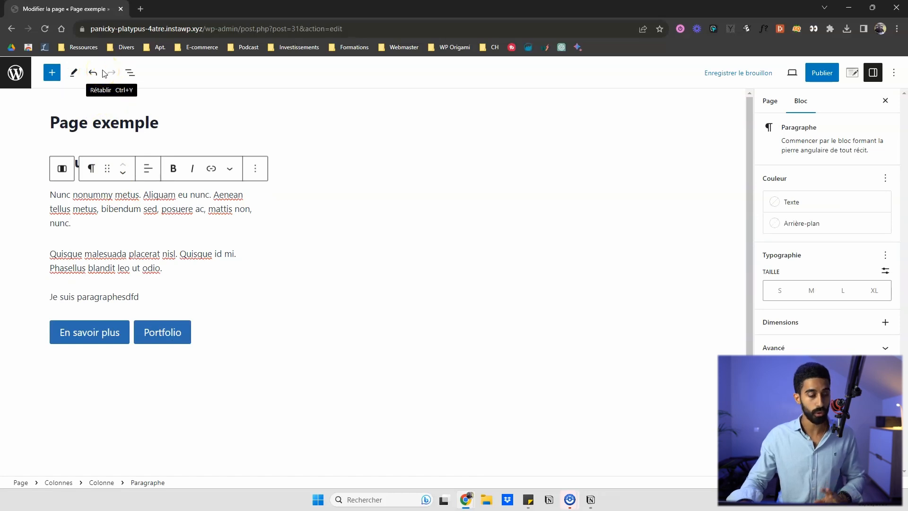
# - In the list view, try moving the Colonnes block to the end of the page and back beneath the heading
pyautogui.click(129, 76)
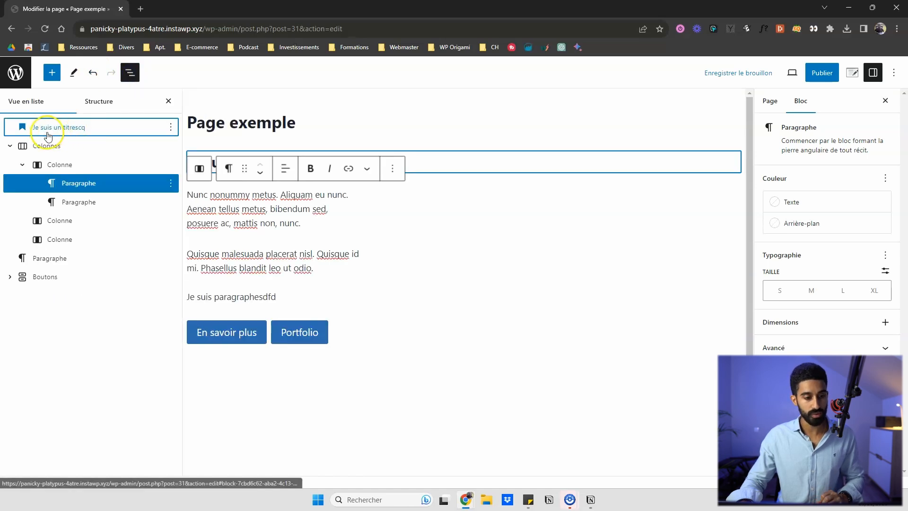
pyautogui.click(47, 146)
pyautogui.moveTo(46, 146); pyautogui.dragTo(44, 290)
pyautogui.moveTo(50, 182); pyautogui.dragTo(33, 146)
pyautogui.click(26, 167)
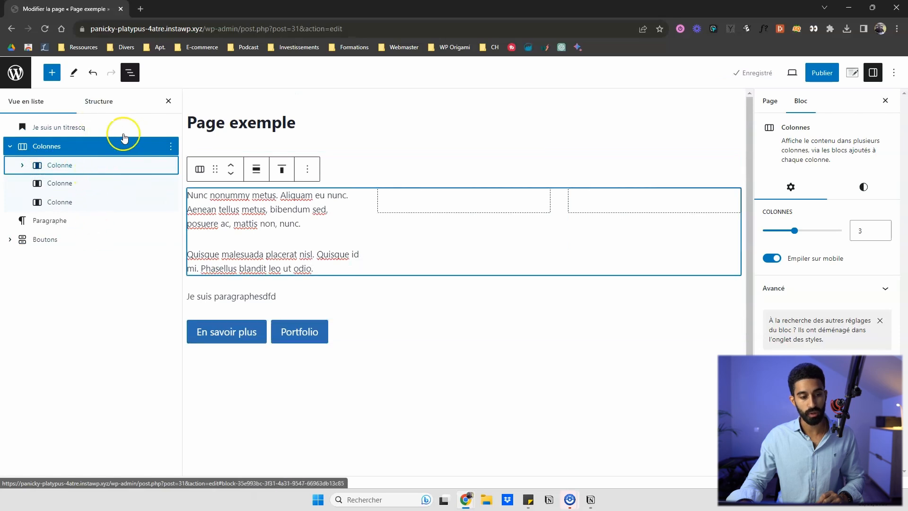
# - Show the block options of the Colonnes block and of the first paragraph without applying any
pyautogui.click(170, 149)
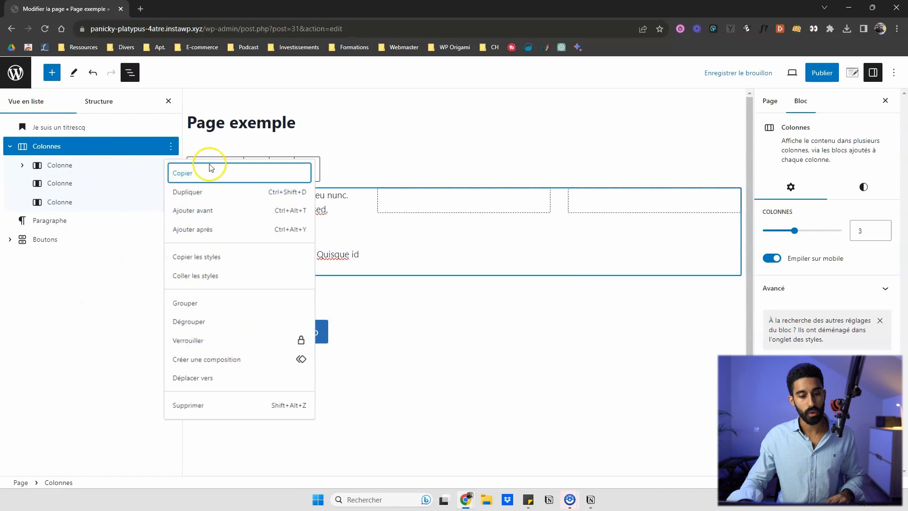
pyautogui.click(359, 178)
pyautogui.click(299, 209)
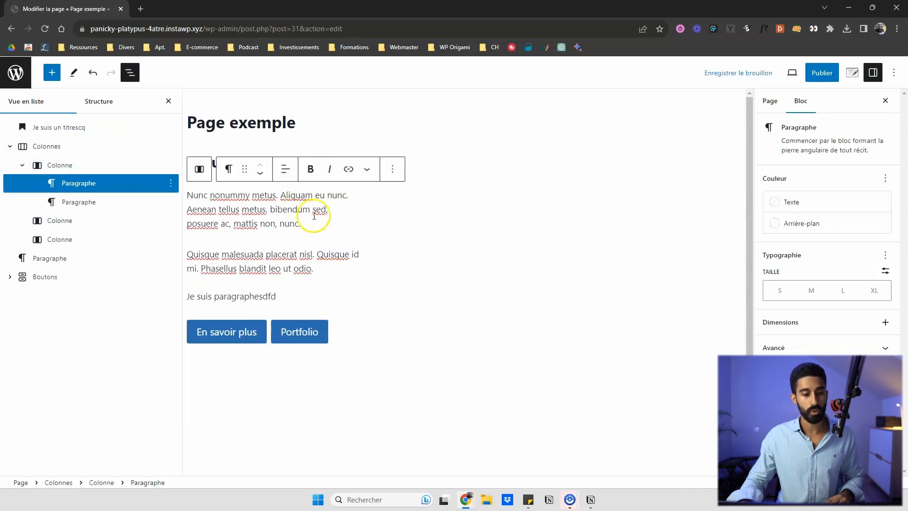
pyautogui.click(391, 169)
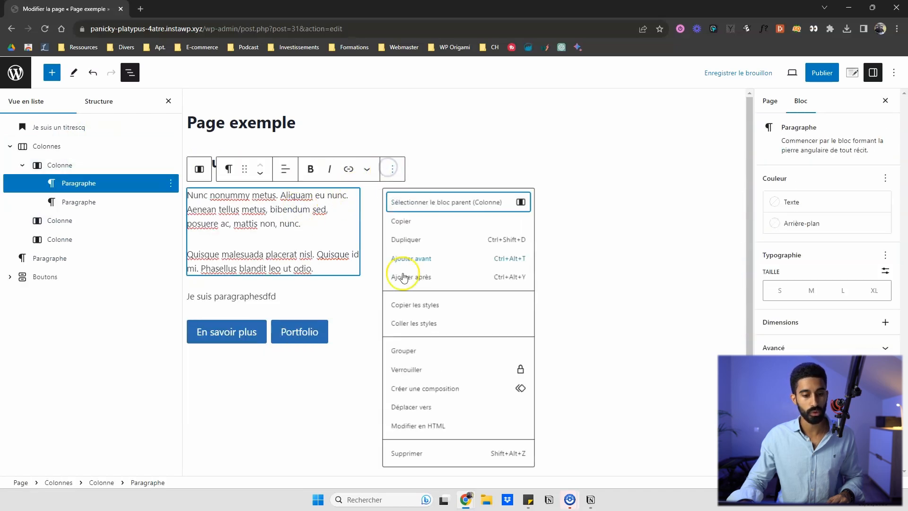
pyautogui.click(338, 209)
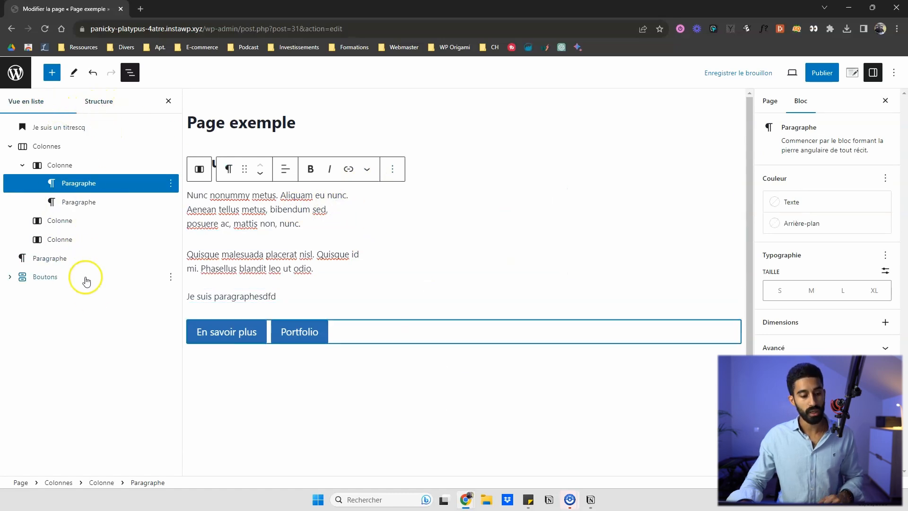
# - Show the document structure and highlight its character count, word count and reading time
pyautogui.click(100, 101)
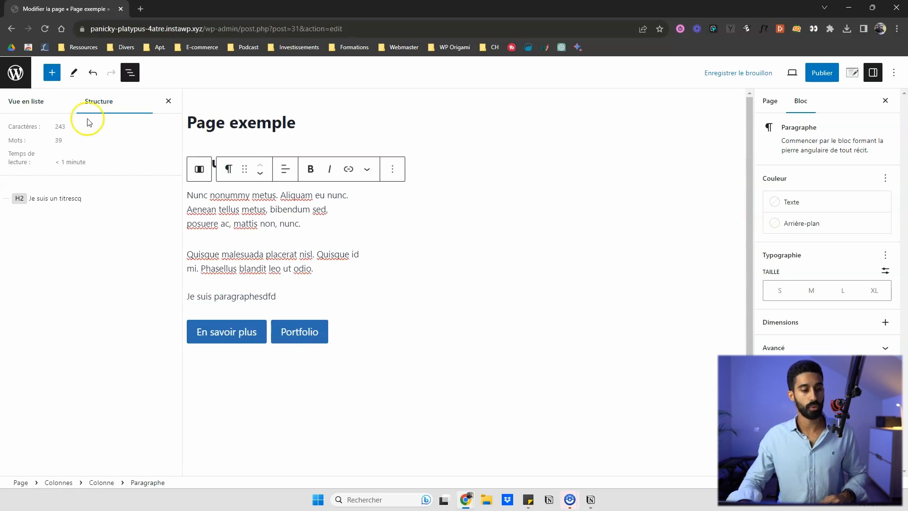
pyautogui.doubleClick(63, 127)
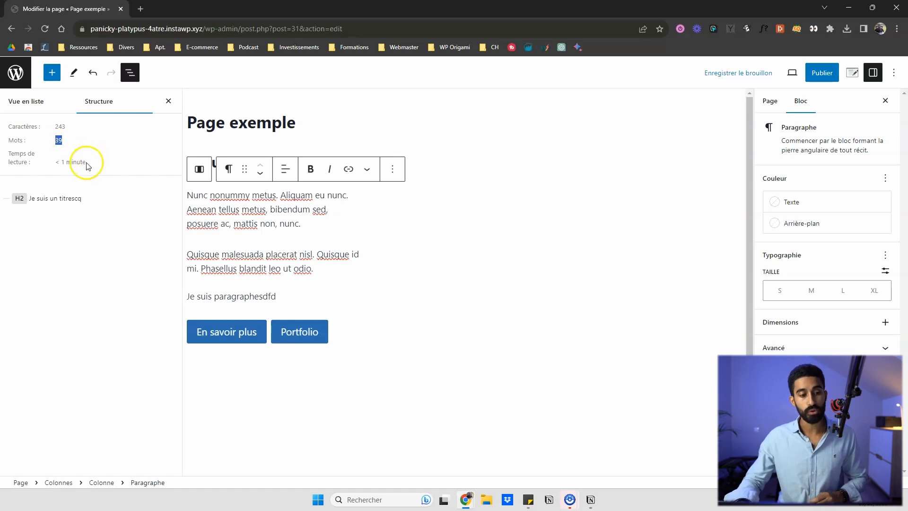
pyautogui.moveTo(87, 162); pyautogui.dragTo(53, 164)
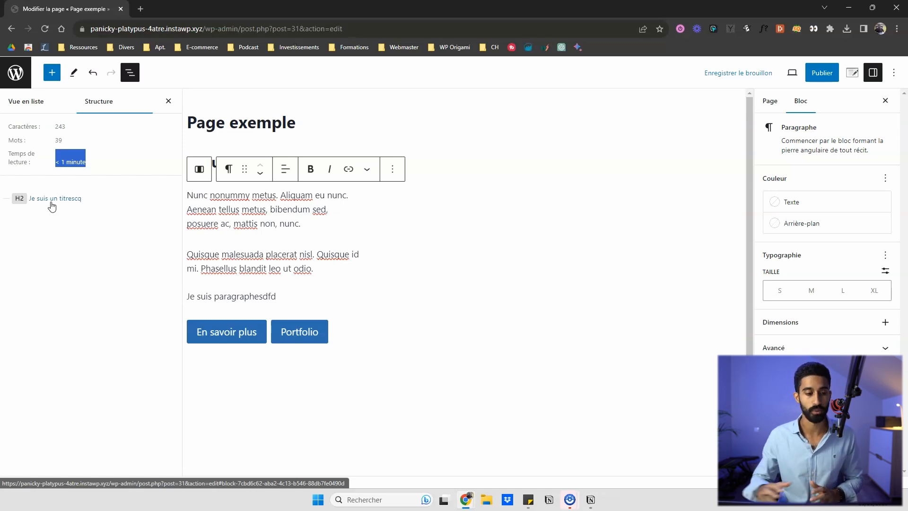
pyautogui.click(115, 155)
pyautogui.click(93, 182)
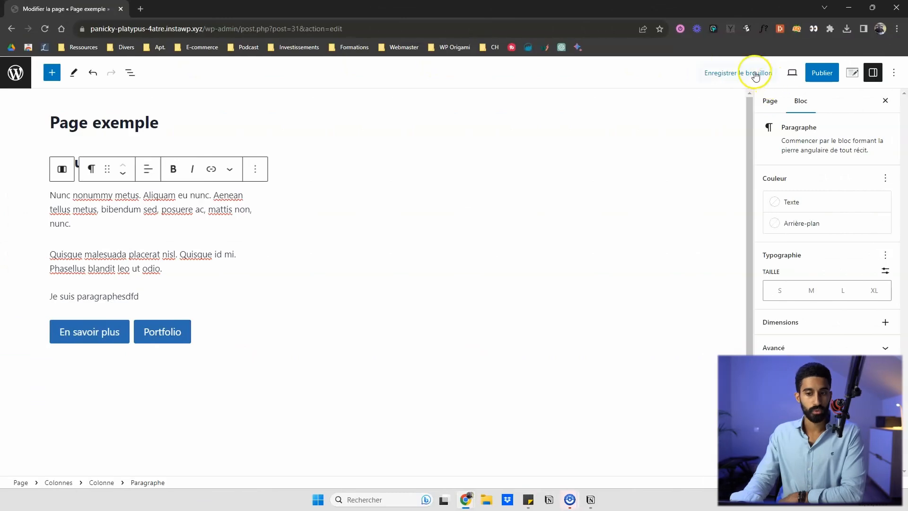
# - Preview the page at tablet and mobile sizes, and return to the desktop view
pyautogui.click(792, 72)
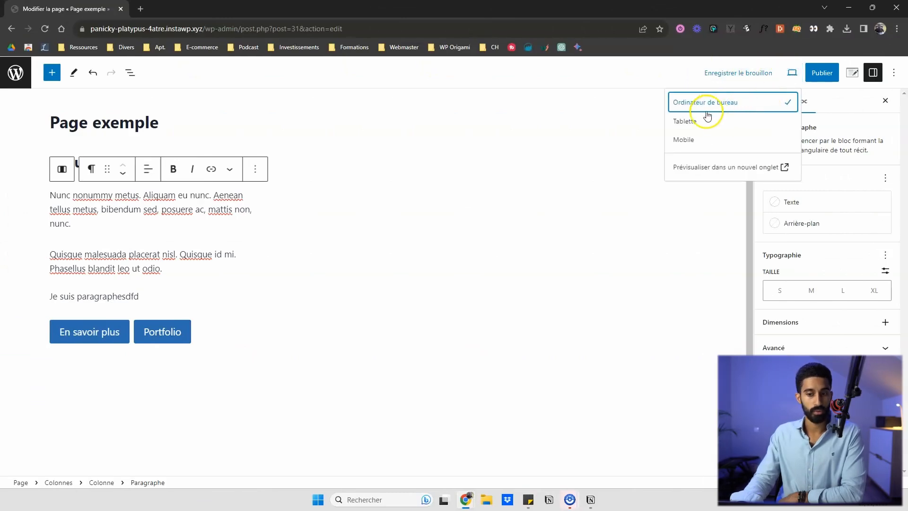
pyautogui.click(702, 124)
pyautogui.click(686, 139)
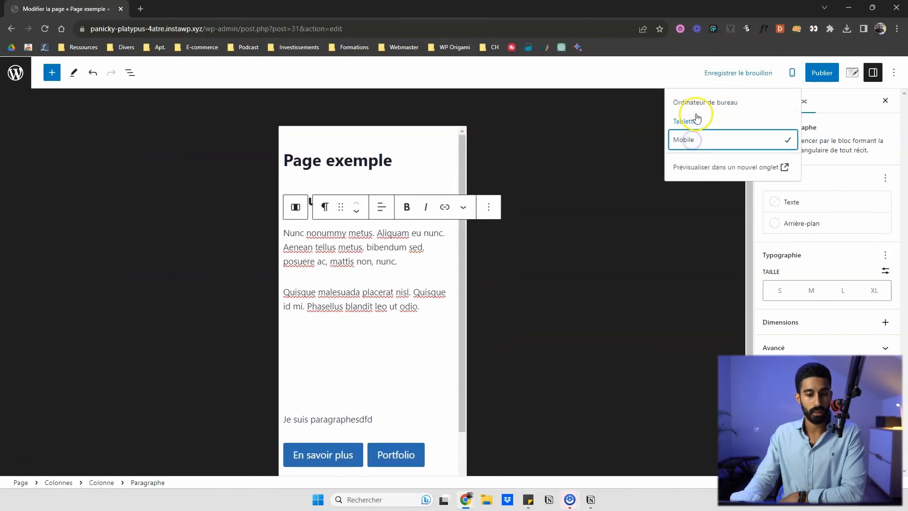
pyautogui.click(699, 116)
pyautogui.click(703, 103)
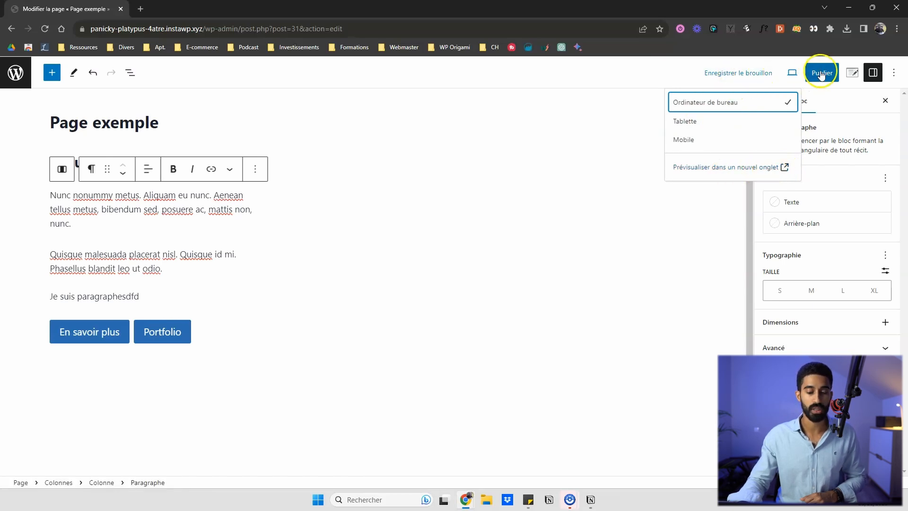
# - Preview the page in a new tab, examine it down to the footer, and return to the editor's preview options
pyautogui.click(776, 170)
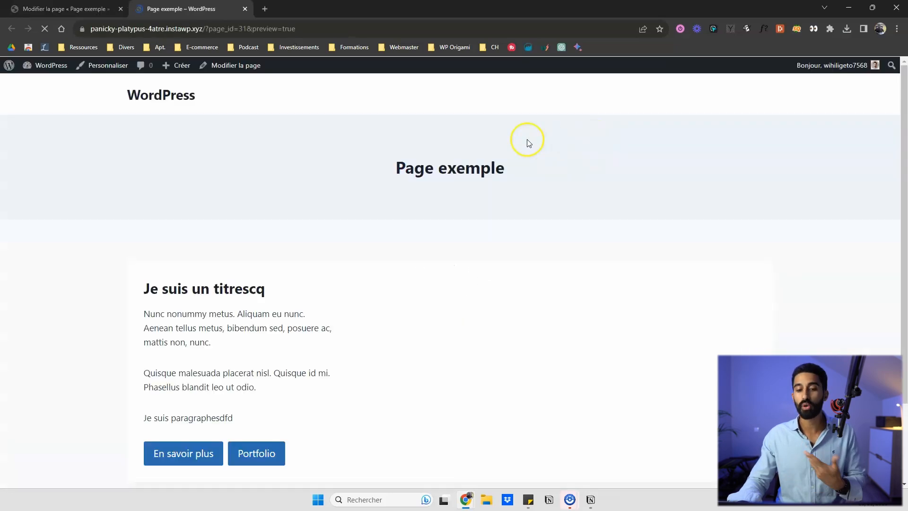
pyautogui.scroll(-3, 199, 214)
pyautogui.scroll(3, 435, 206)
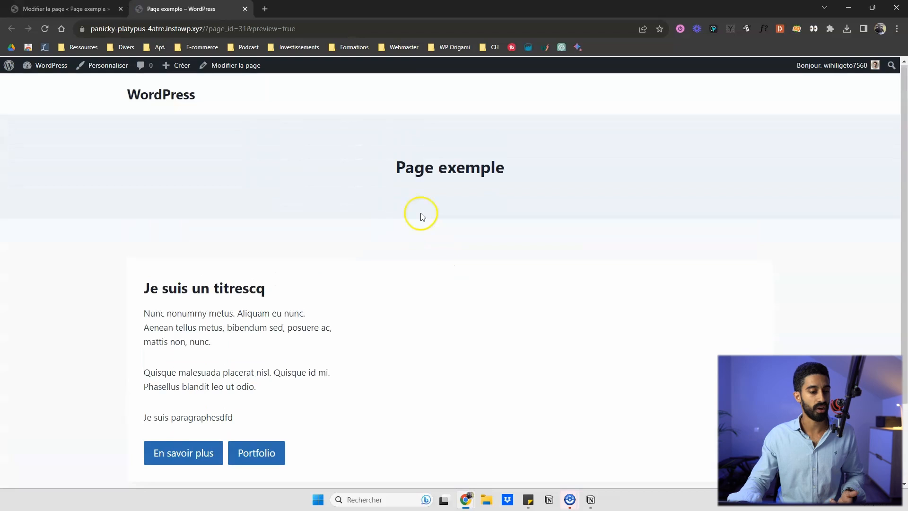
pyautogui.scroll(-3, 332, 187)
pyautogui.scroll(3, 279, 151)
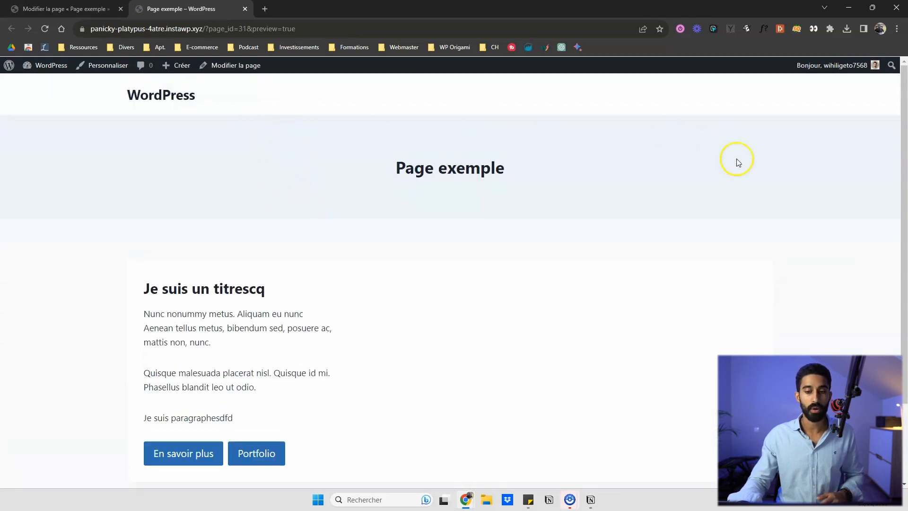
pyautogui.scroll(-3, 805, 265)
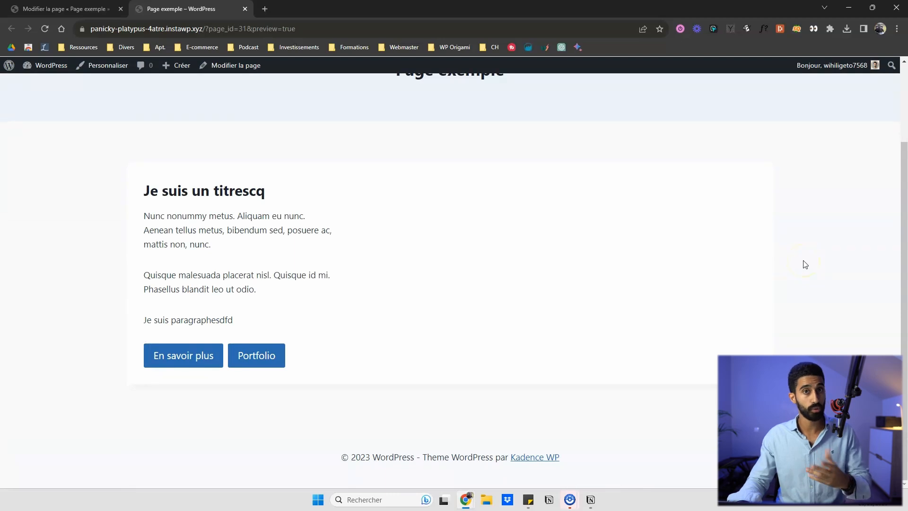
pyautogui.scroll(3, 730, 223)
pyautogui.click(246, 9)
pyautogui.click(793, 72)
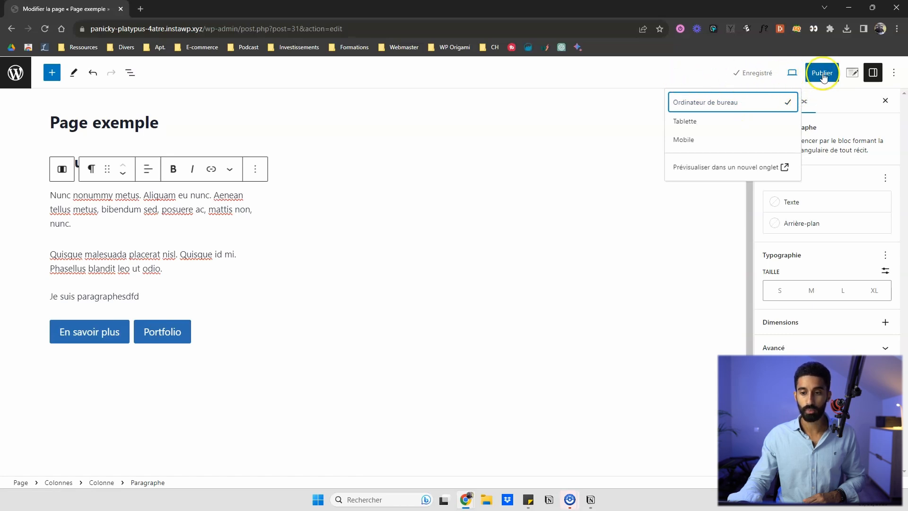
# - Publish the page immediately with public visibility, and close the post-publication panel
pyautogui.click(719, 69)
pyautogui.click(821, 71)
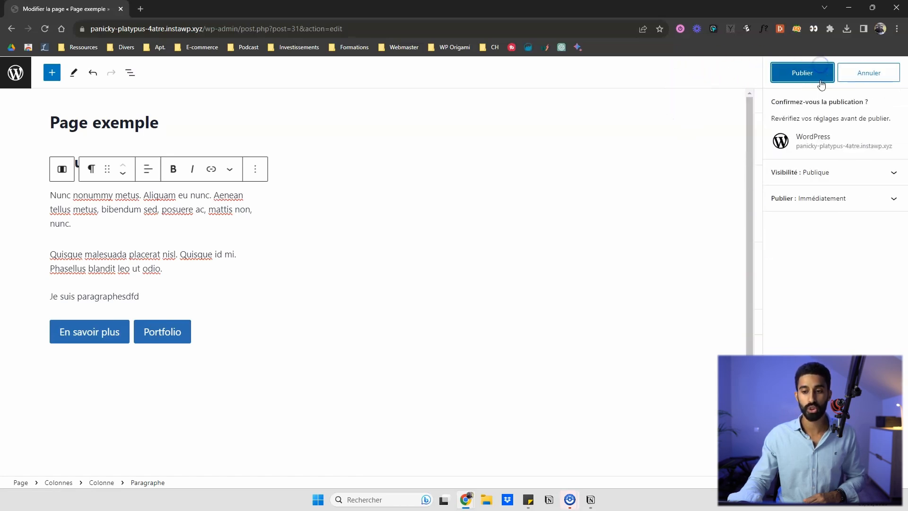
pyautogui.click(807, 75)
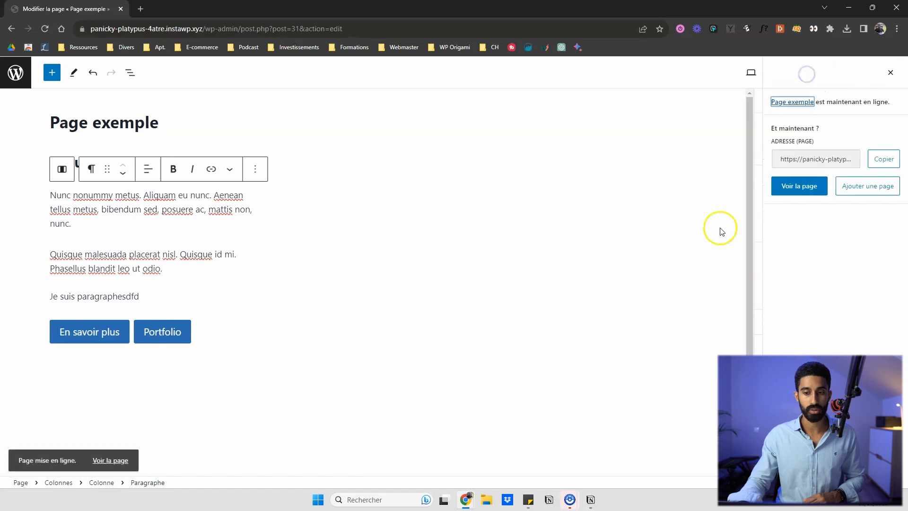
pyautogui.click(892, 75)
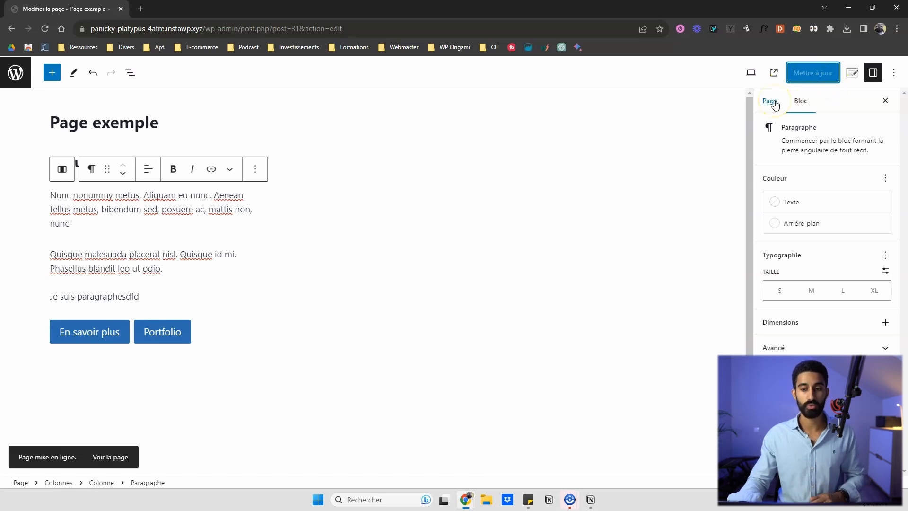
pyautogui.click(722, 77)
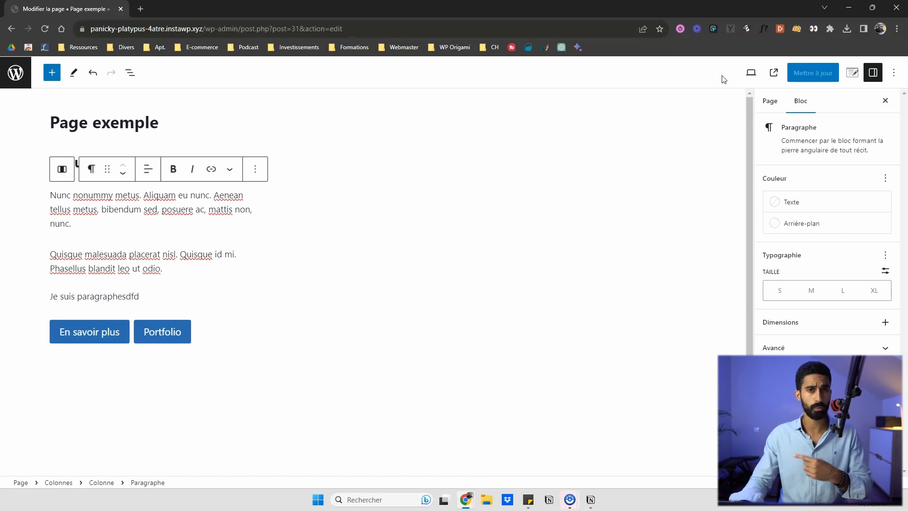
# - Examine the theme's Page Settings from Transparent Header down to Disable Footer, and close them
pyautogui.click(813, 72)
pyautogui.click(851, 75)
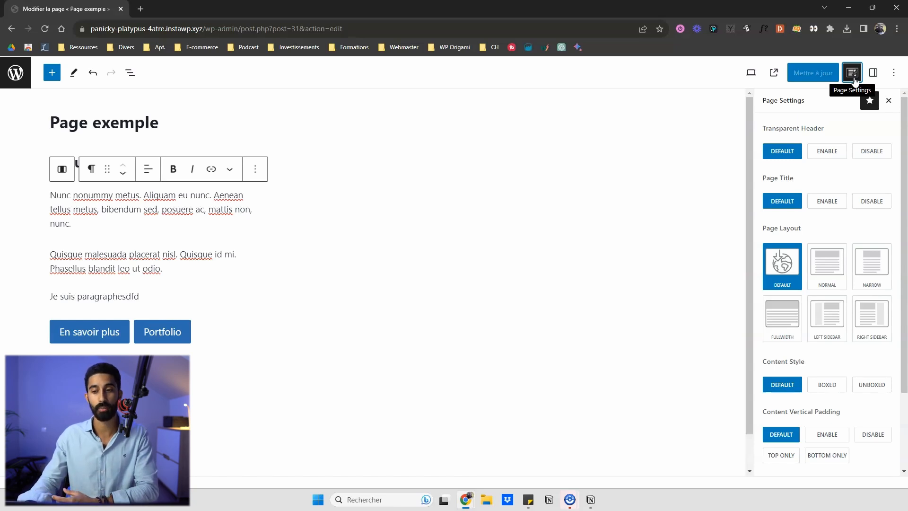
pyautogui.click(854, 75)
pyautogui.click(854, 75)
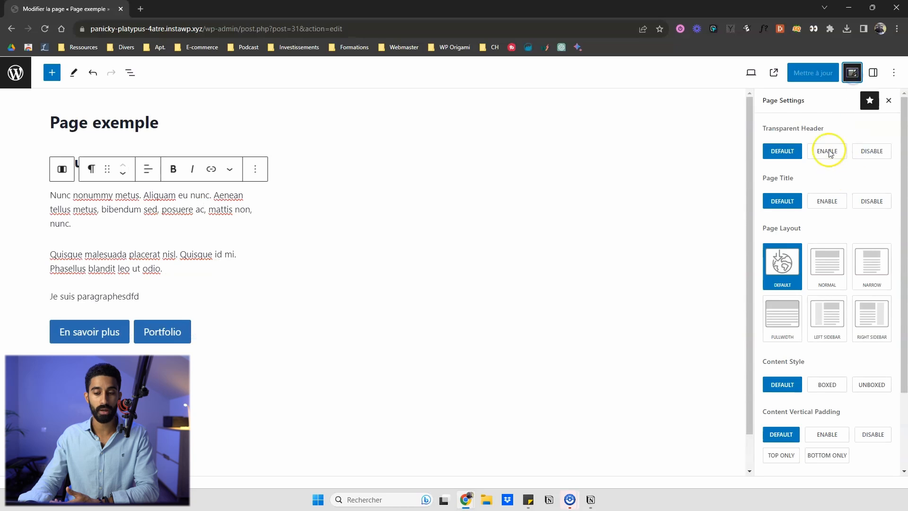
pyautogui.scroll(-2, 815, 196)
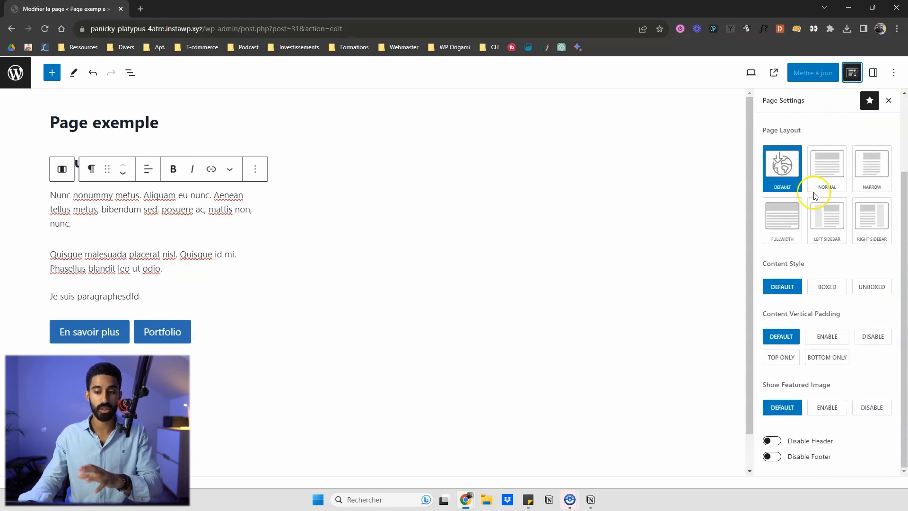
pyautogui.scroll(2, 815, 188)
pyautogui.scroll(-2, 786, 284)
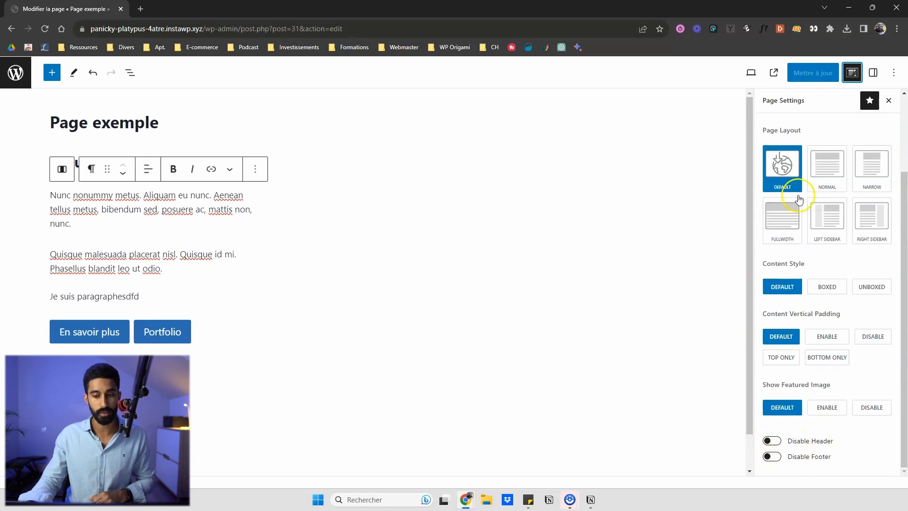
pyautogui.scroll(2, 803, 202)
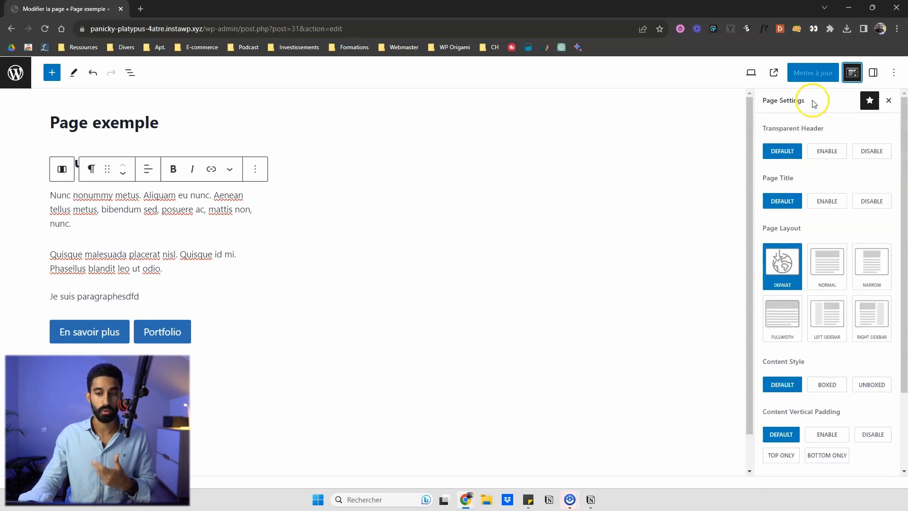
pyautogui.click(857, 74)
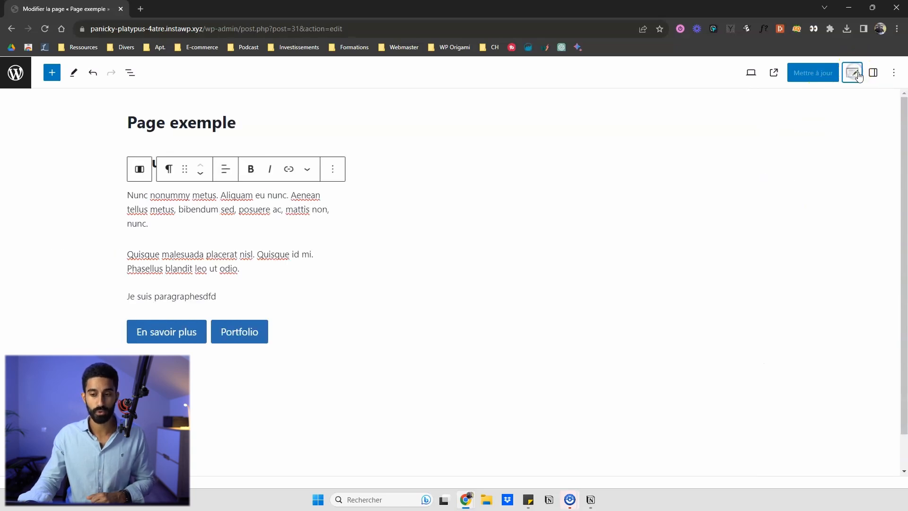
# - Show the settings sidebar, view the settings of the Colonnes block and the first paragraph, and hide it again
pyautogui.click(874, 74)
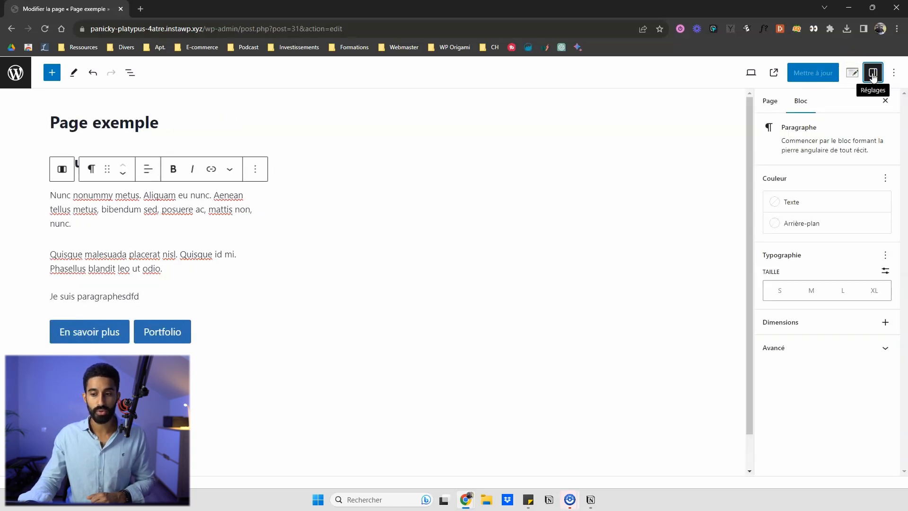
pyautogui.click(873, 74)
pyautogui.click(873, 75)
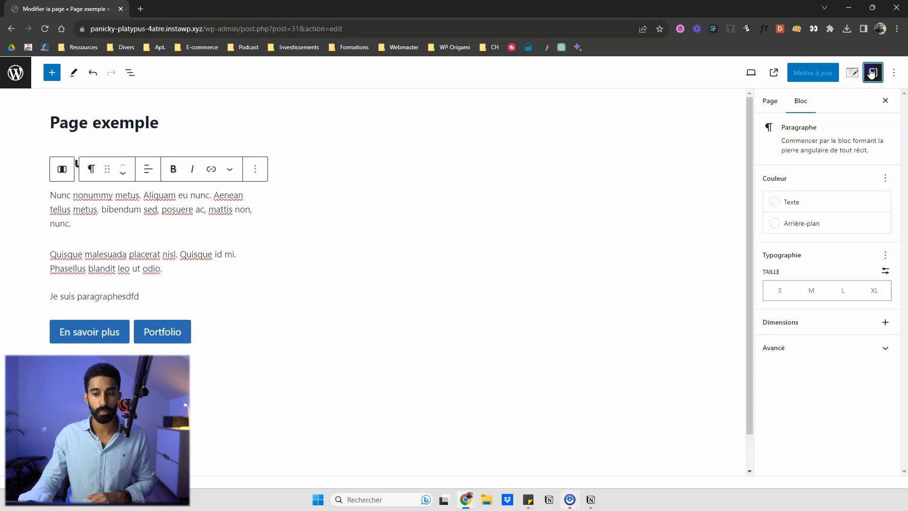
pyautogui.click(873, 73)
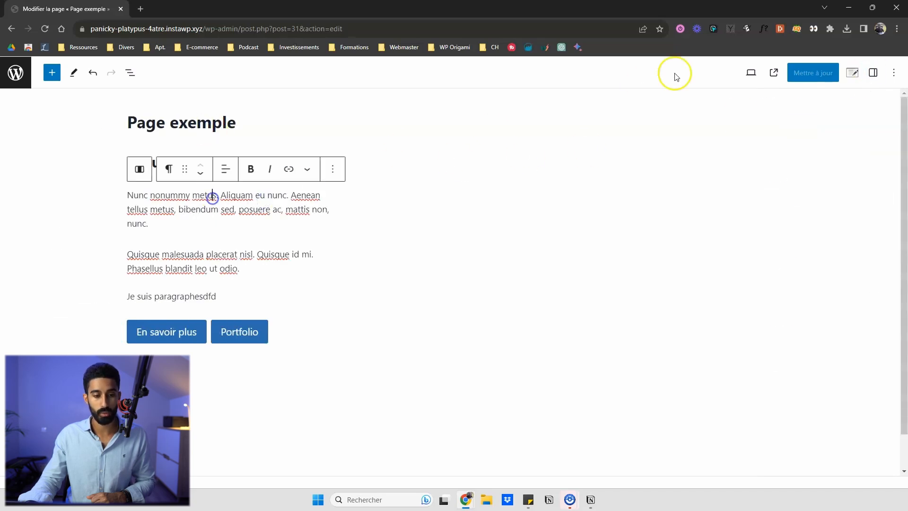
pyautogui.click(873, 73)
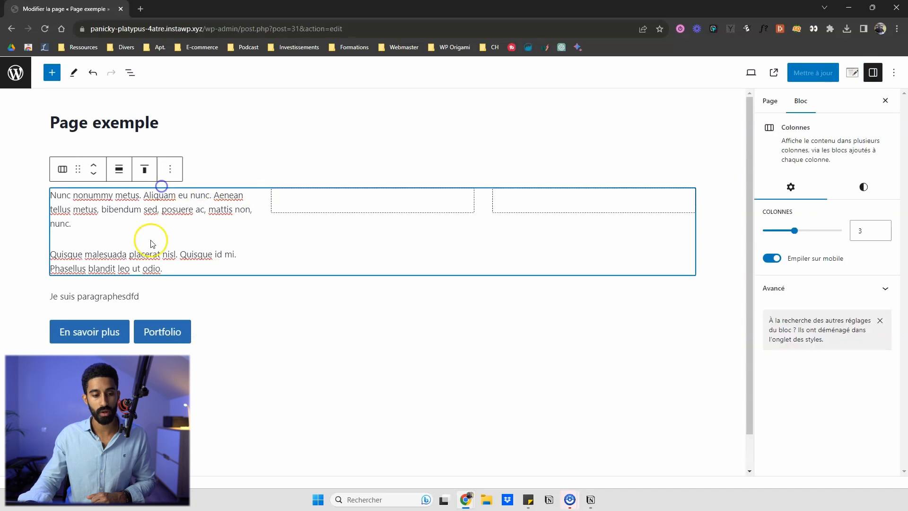
pyautogui.click(195, 192)
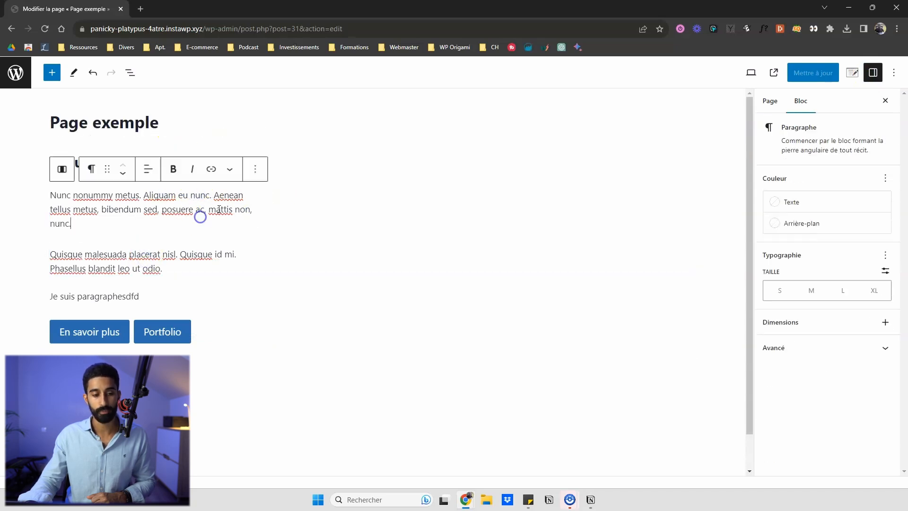
pyautogui.click(779, 75)
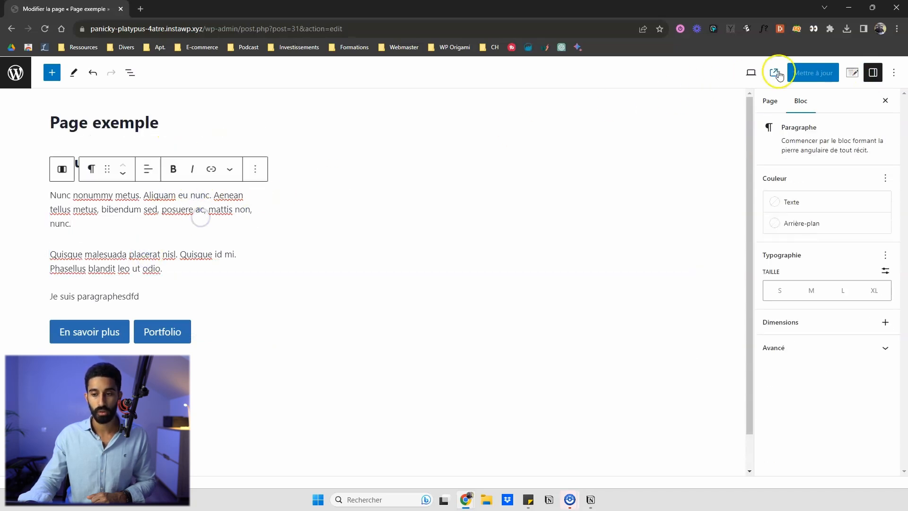
pyautogui.click(873, 73)
# - Switch the top toolbar display on and off, and select different text blocks to show their floating toolbars
pyautogui.click(890, 75)
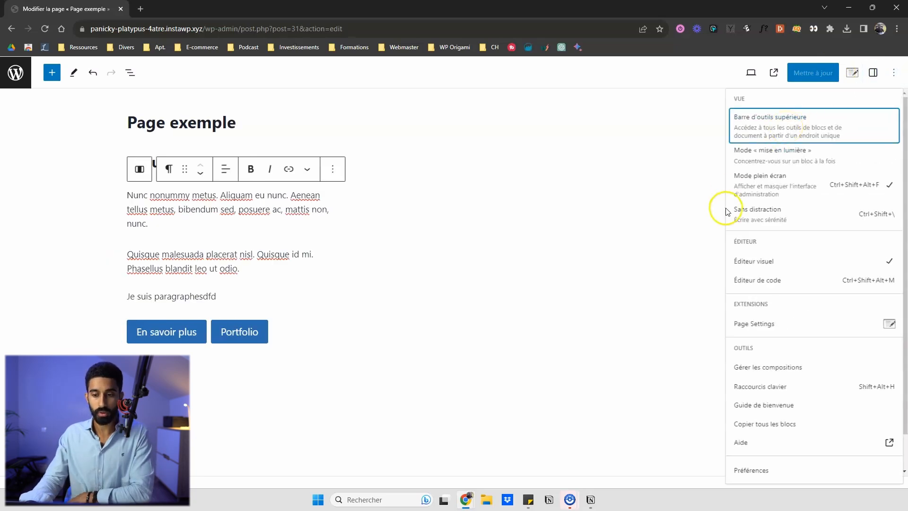
pyautogui.click(799, 131)
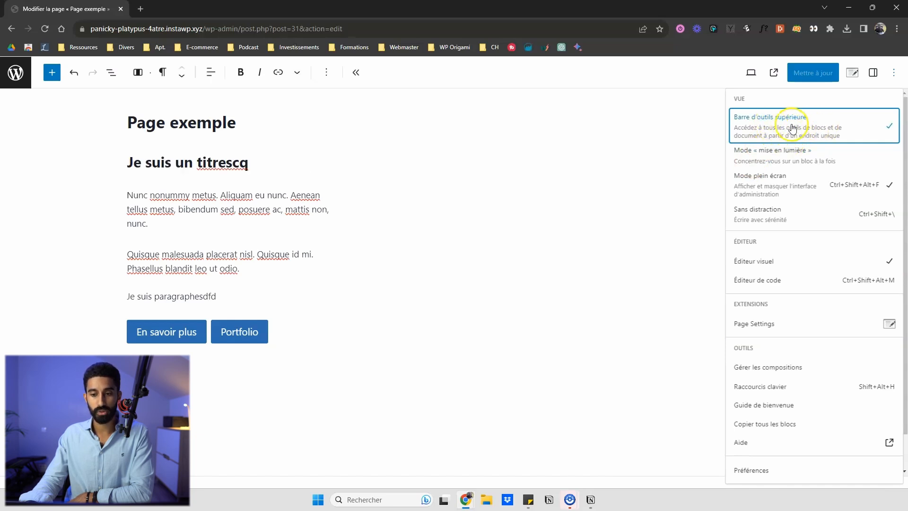
pyautogui.click(793, 128)
pyautogui.click(280, 185)
pyautogui.click(269, 206)
pyautogui.click(333, 145)
pyautogui.click(289, 156)
pyautogui.click(256, 238)
pyautogui.click(253, 258)
# - Enable the top toolbar, collapse and expand its block tools, and restore the floating block toolbar
pyautogui.click(894, 72)
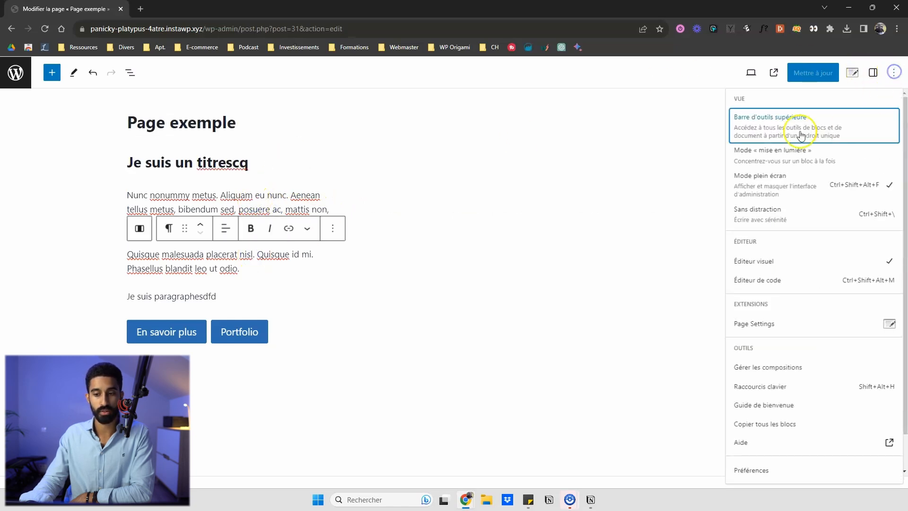
pyautogui.click(789, 134)
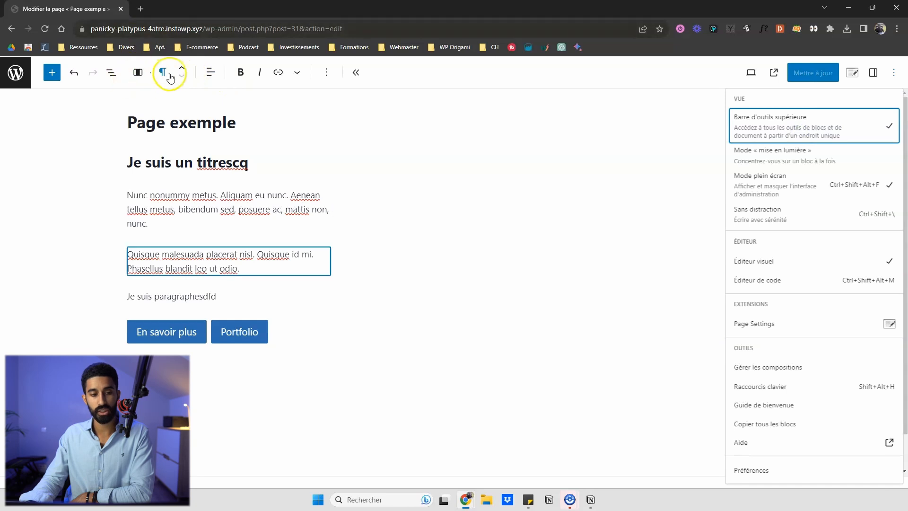
pyautogui.click(356, 73)
pyautogui.click(138, 72)
pyautogui.click(348, 71)
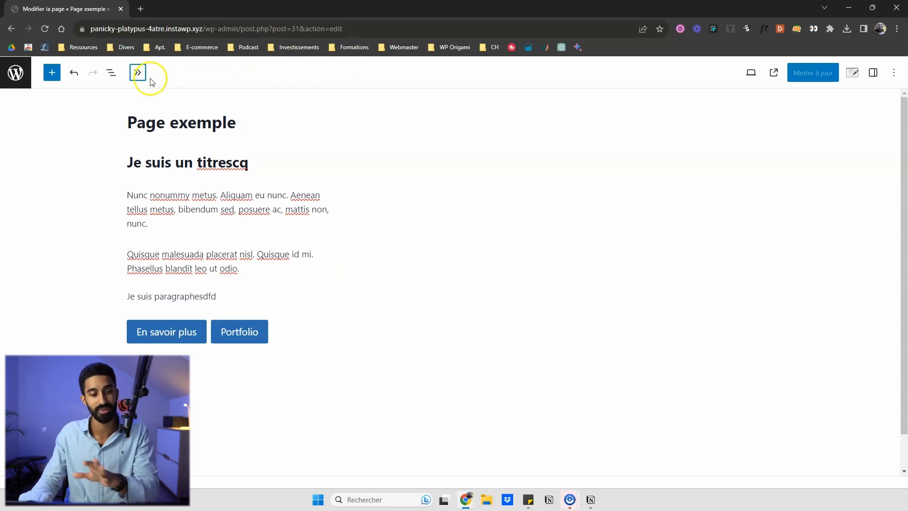
pyautogui.click(138, 72)
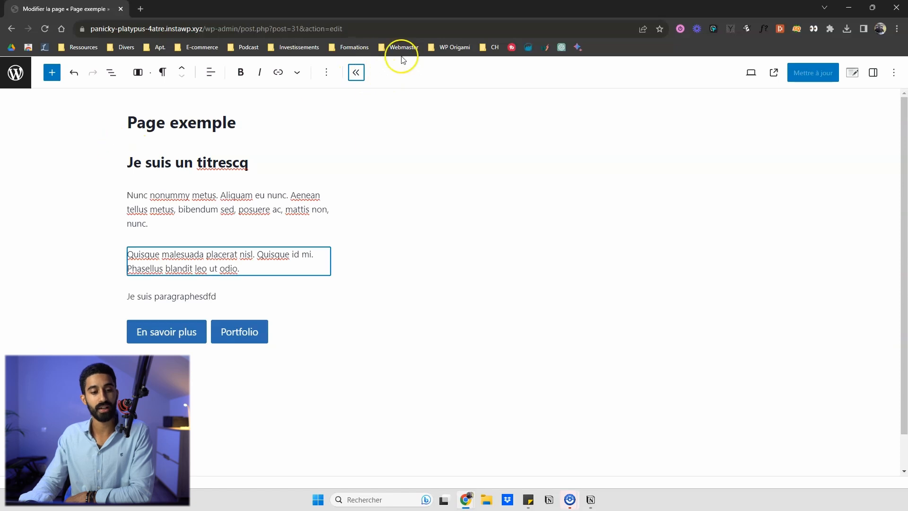
pyautogui.click(894, 72)
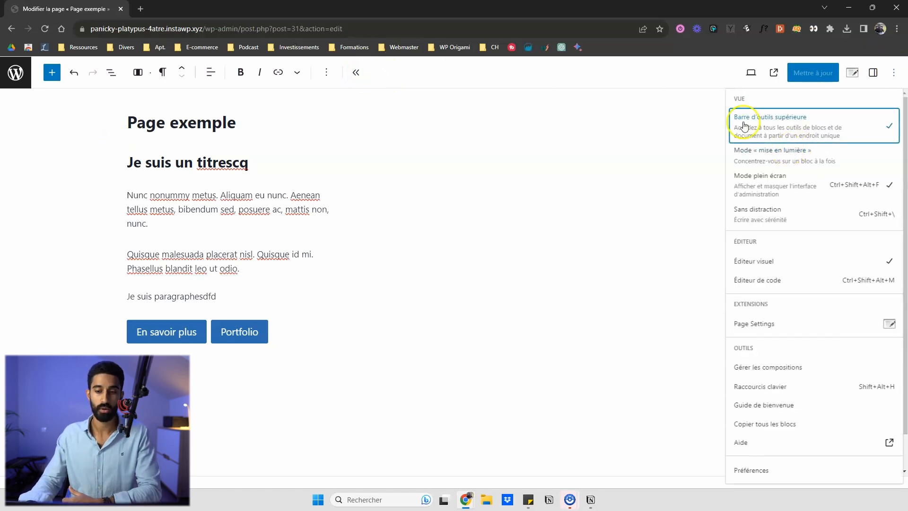
pyautogui.click(810, 131)
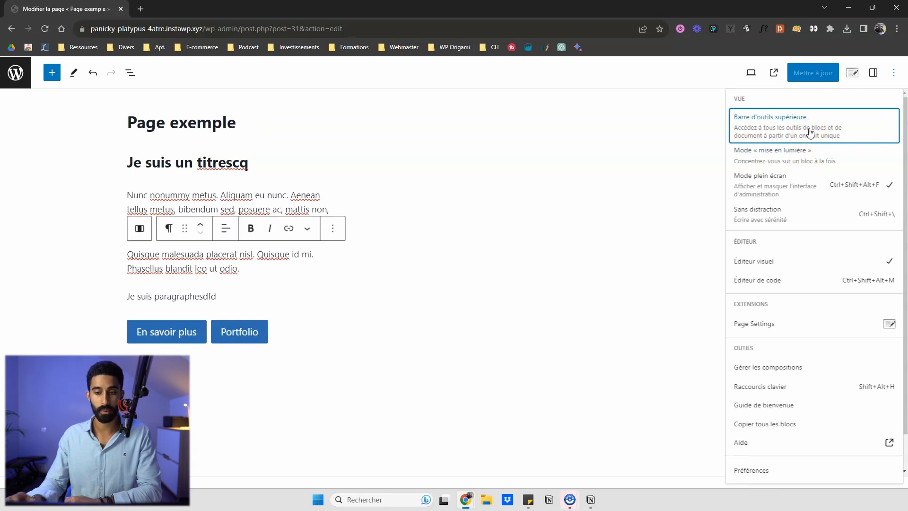
# - Turn off full-screen mode to reveal the admin menu, and open and close the list view
pyautogui.click(780, 176)
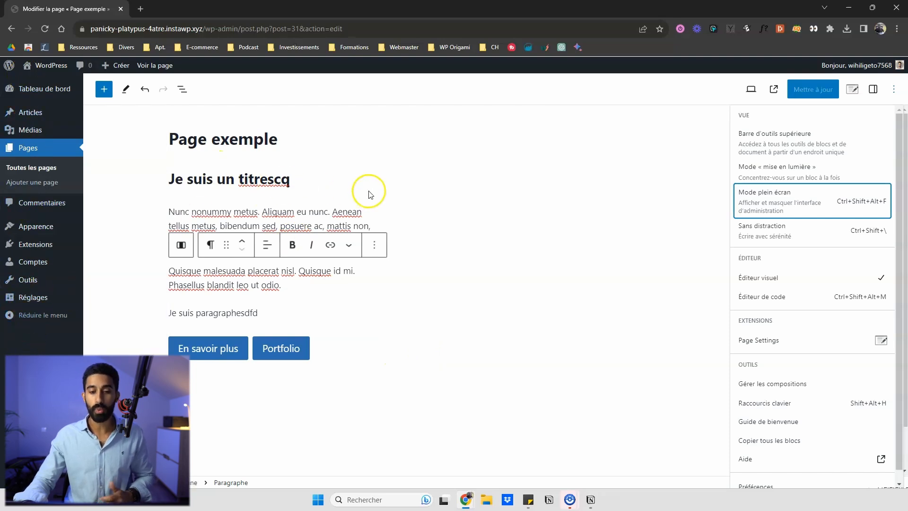
pyautogui.click(333, 179)
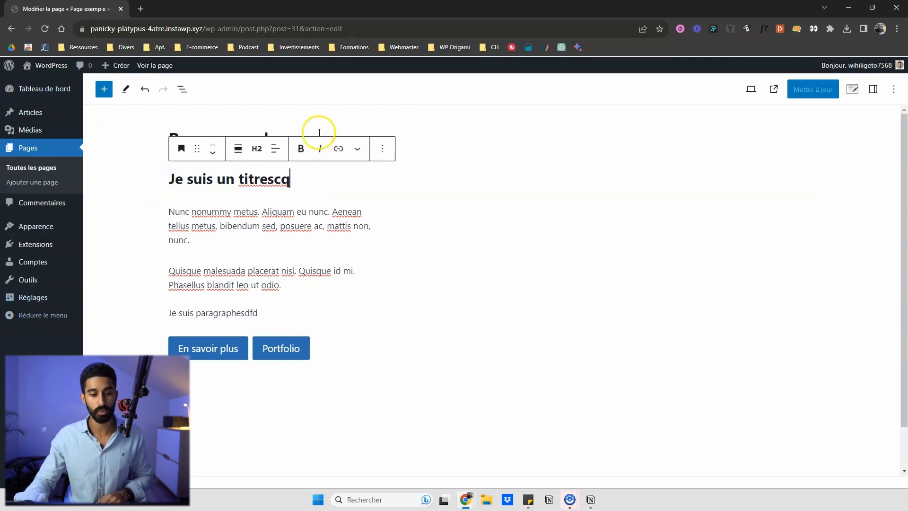
pyautogui.click(182, 89)
pyautogui.click(182, 89)
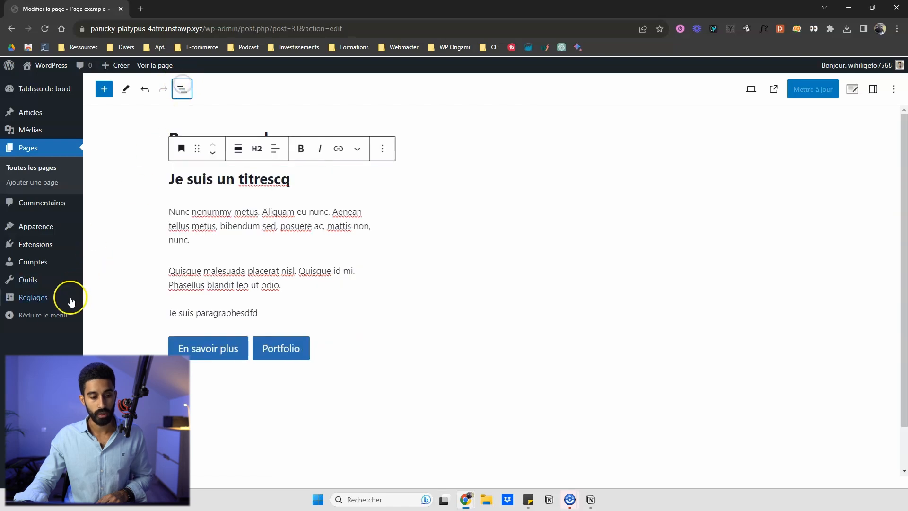
# - Collapse the admin menu to icons and turn full-screen mode back on
pyautogui.click(29, 317)
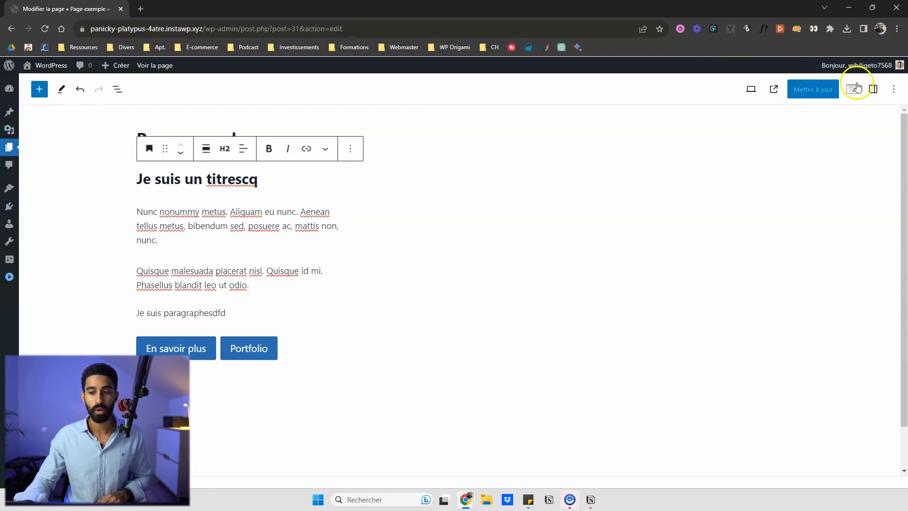
pyautogui.click(895, 89)
pyautogui.click(793, 197)
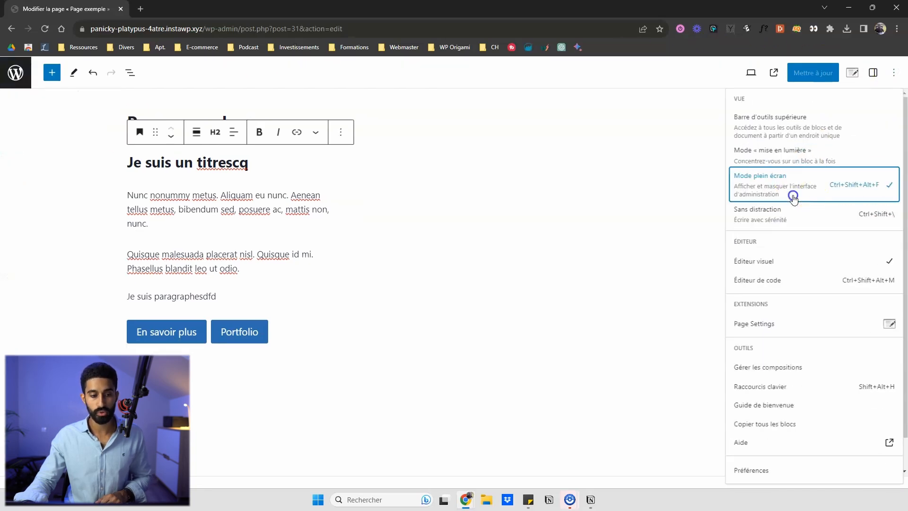
# - Enable the spotlight mode and select different paragraphs to bring each one into focus
pyautogui.click(772, 153)
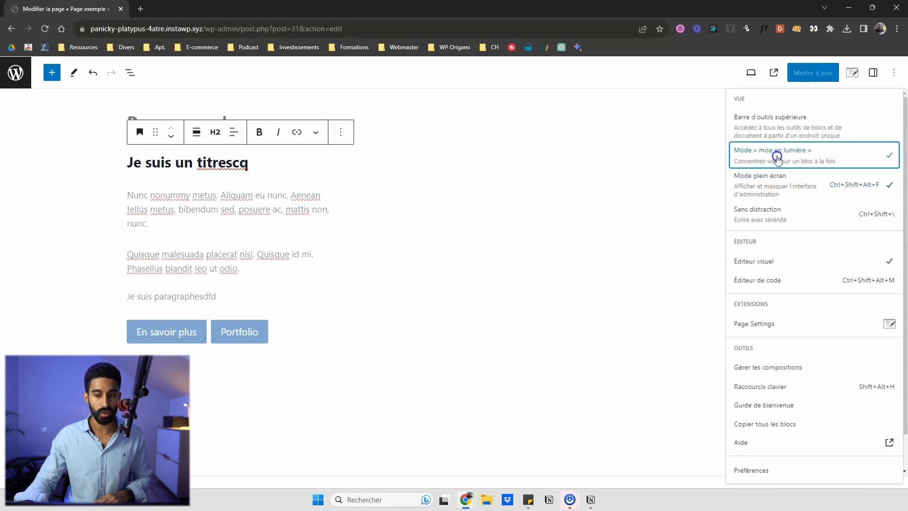
pyautogui.click(293, 194)
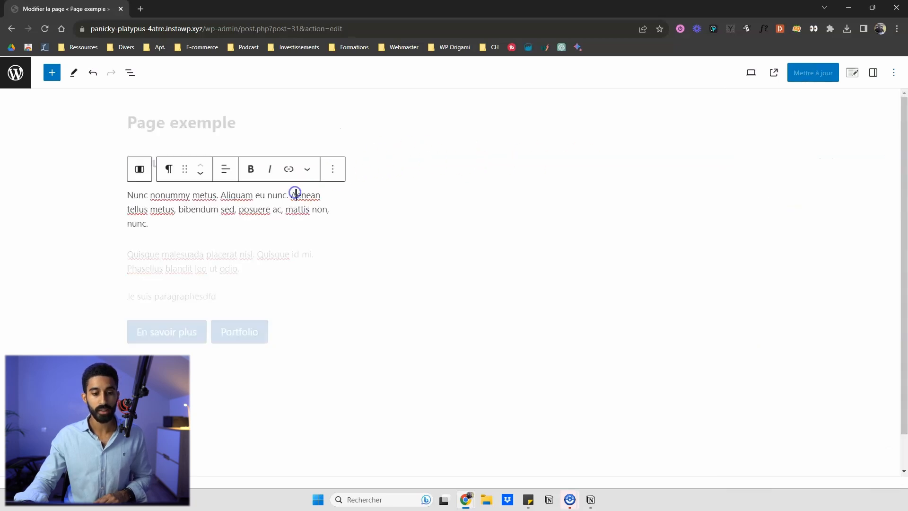
pyautogui.click(235, 240)
pyautogui.click(208, 298)
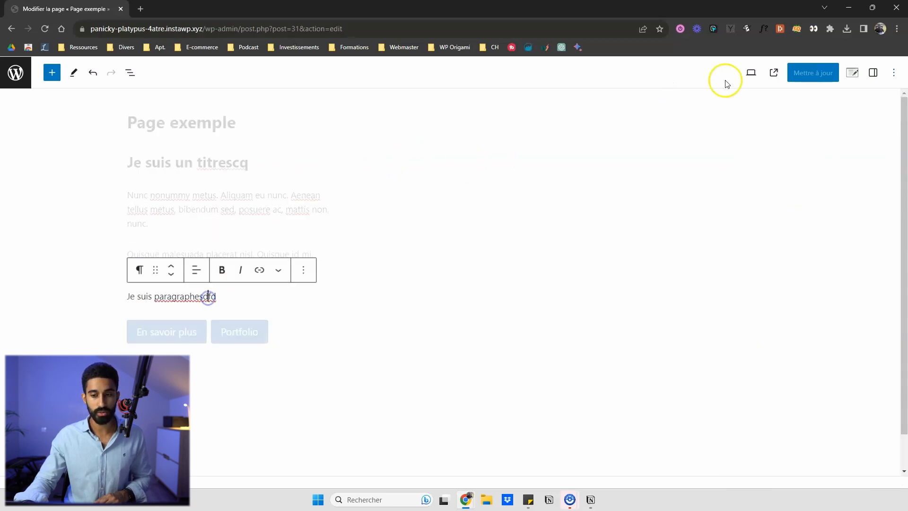
# - Show the settings sidebar, and select the heading and the first paragraph to view their settings in spotlight mode
pyautogui.click(873, 73)
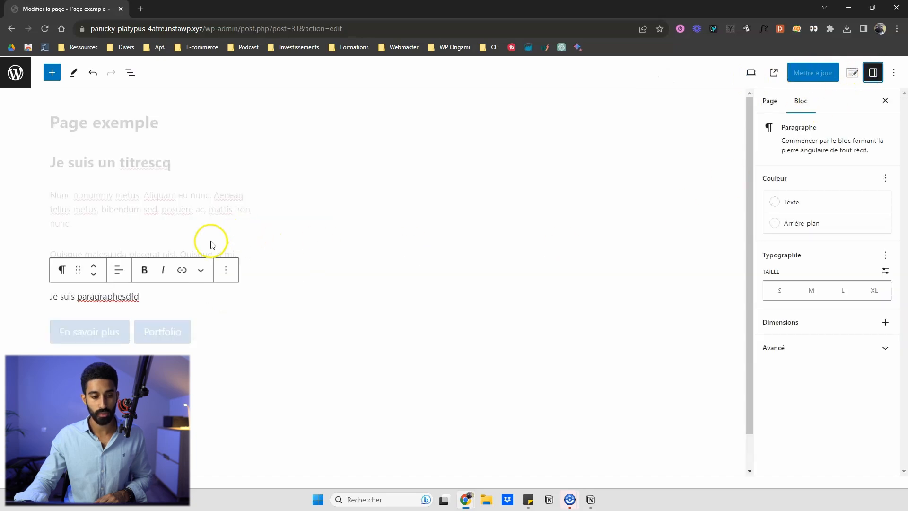
pyautogui.click(206, 209)
pyautogui.click(158, 130)
pyautogui.click(159, 150)
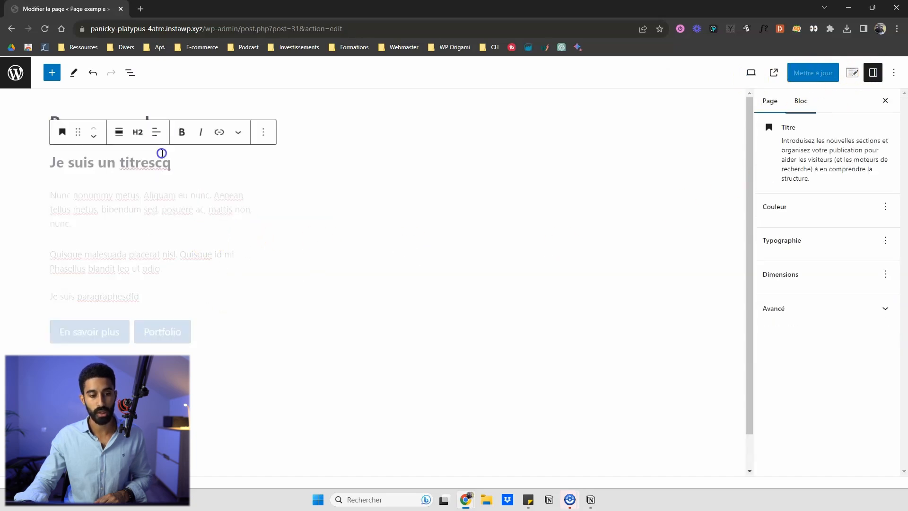
pyautogui.click(169, 202)
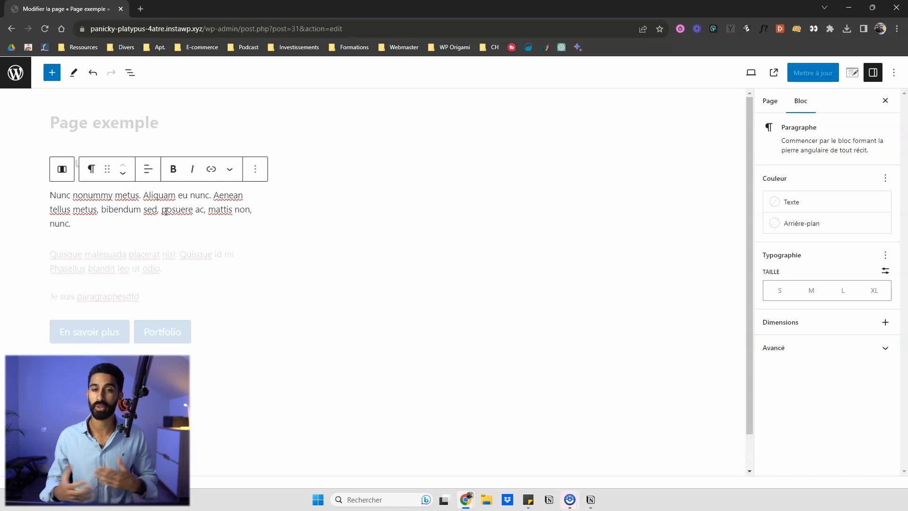
# - Turn off the spotlight mode, enable the distraction-free mode and place the cursor in the page's heading
pyautogui.click(894, 72)
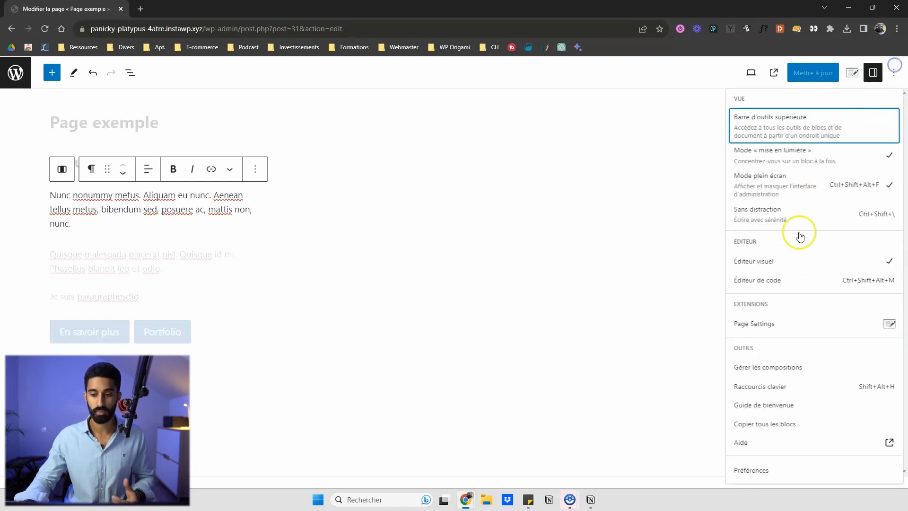
pyautogui.click(790, 163)
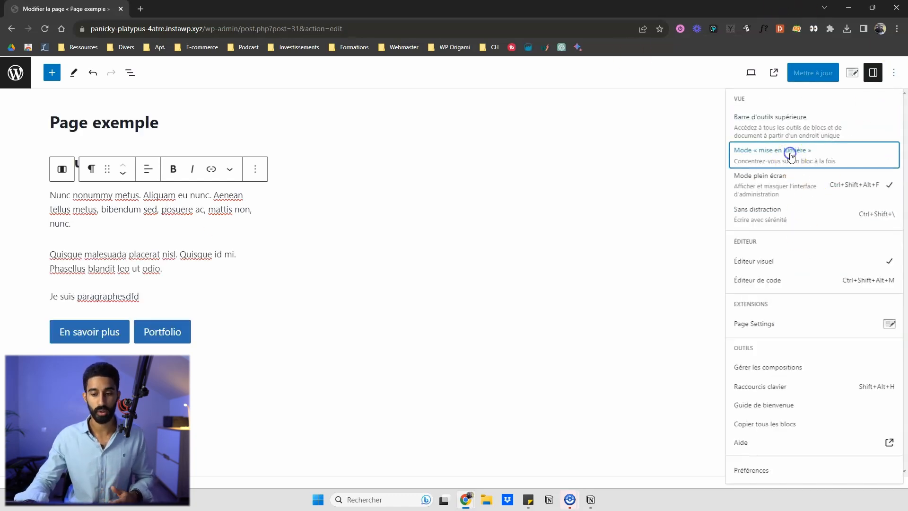
pyautogui.click(758, 216)
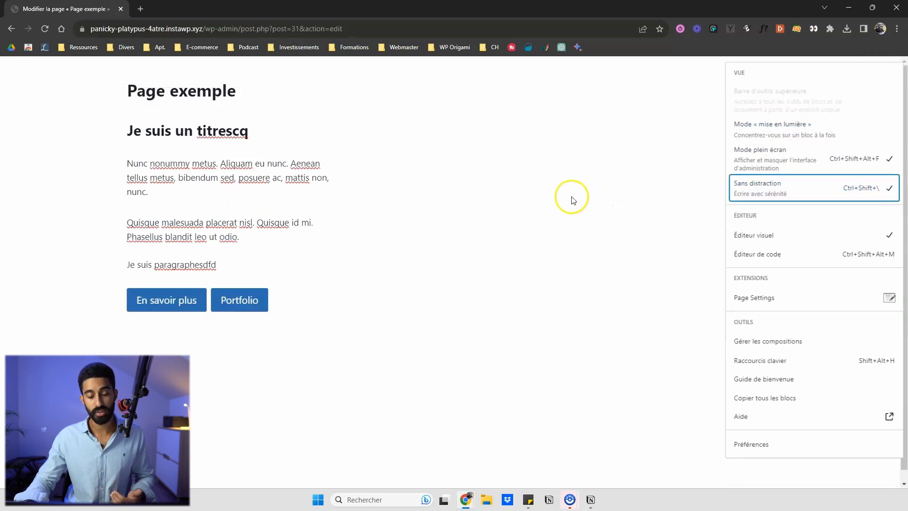
pyautogui.click(444, 181)
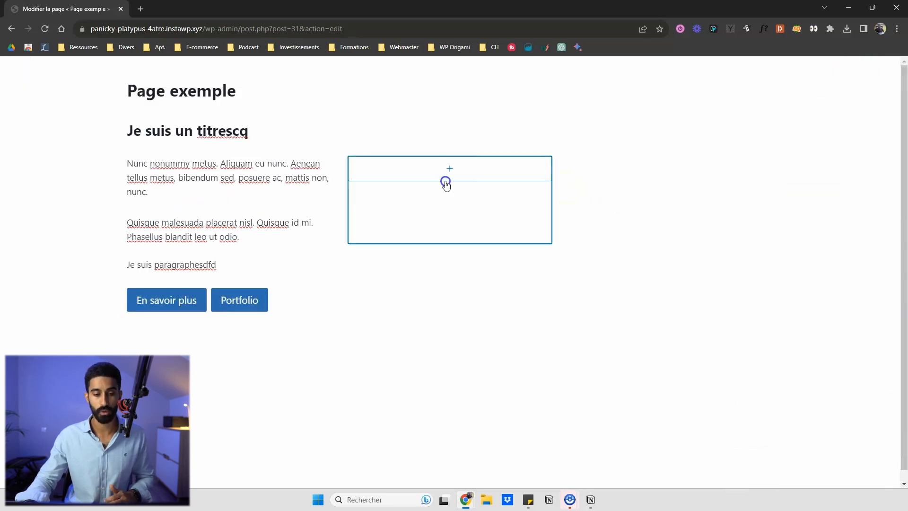
pyautogui.click(253, 130)
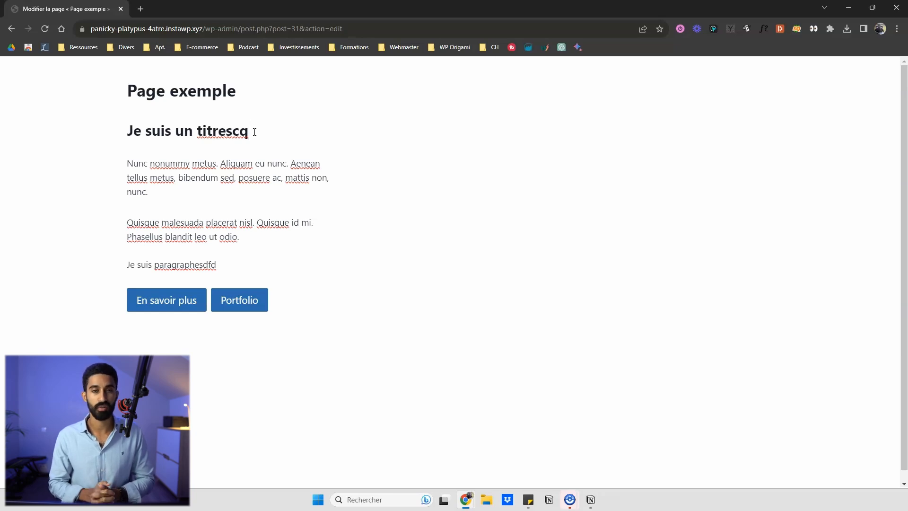
# - Reveal the hidden top toolbar with the empty column selected, and turn off the distraction-free mode
pyautogui.click(525, 70)
pyautogui.click(354, 181)
pyautogui.click(373, 73)
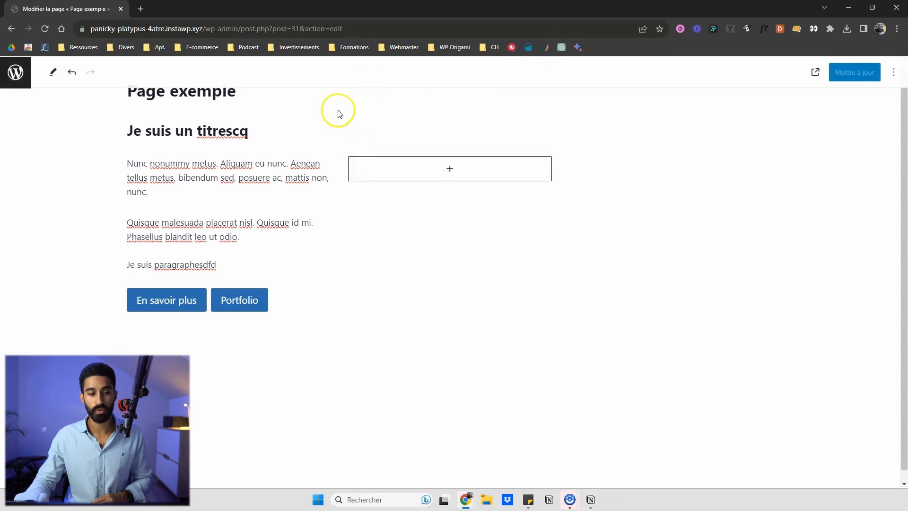
pyautogui.click(895, 73)
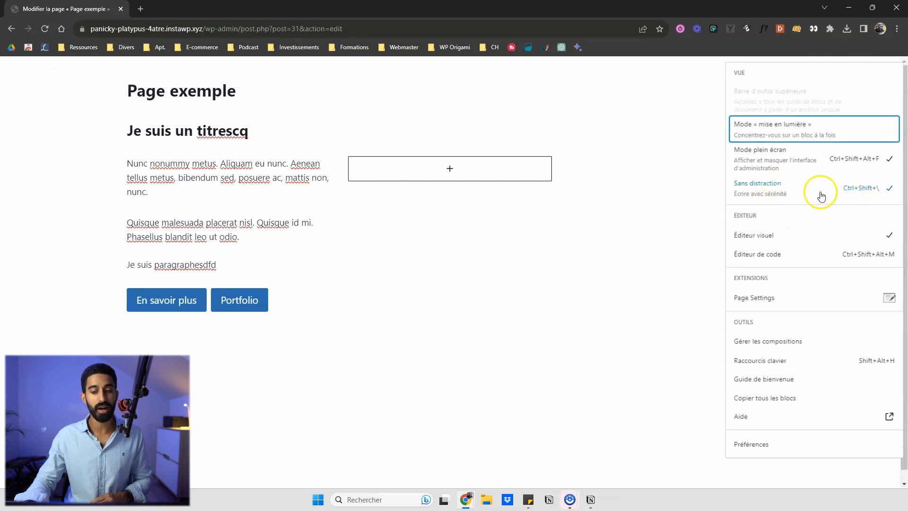
pyautogui.click(863, 192)
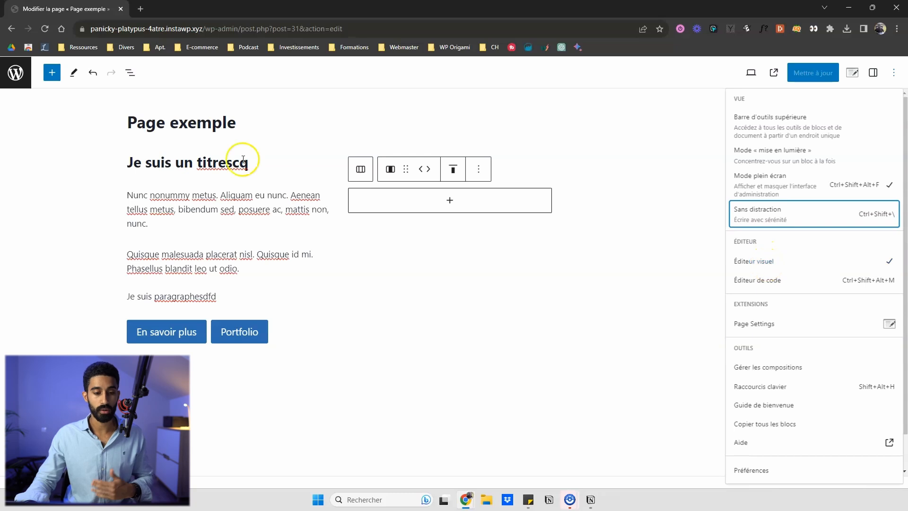
# - Switch to the code editor to view the page's block markup, and return to the visual editor
pyautogui.click(764, 280)
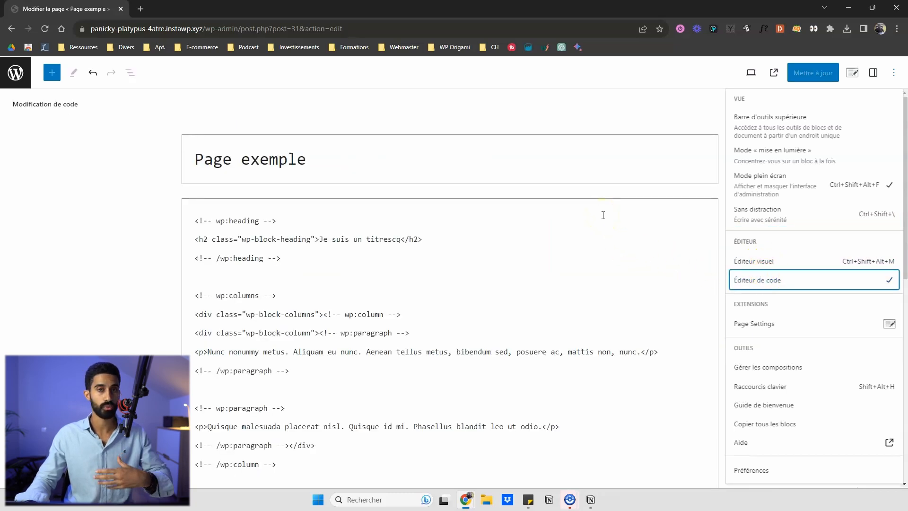
pyautogui.click(780, 265)
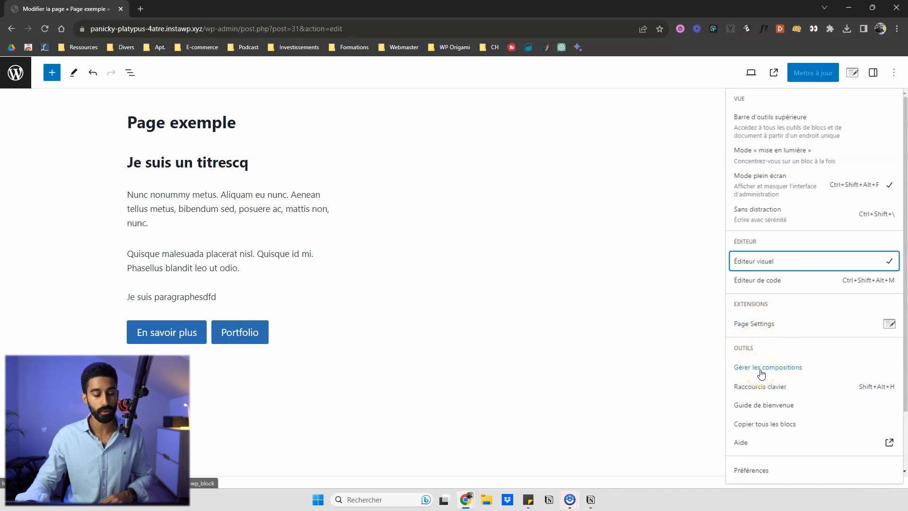
pyautogui.click(761, 427)
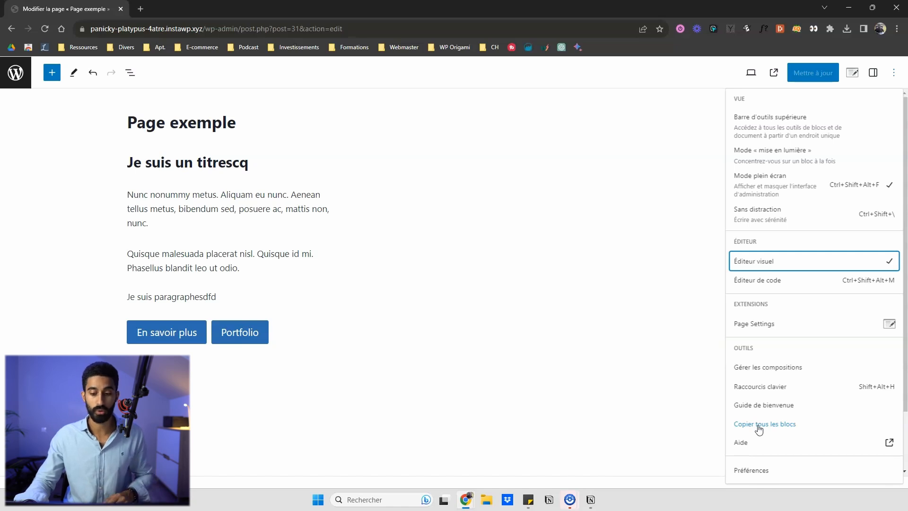
# - Open the editor preferences and show the appearance options in the general section
pyautogui.click(756, 471)
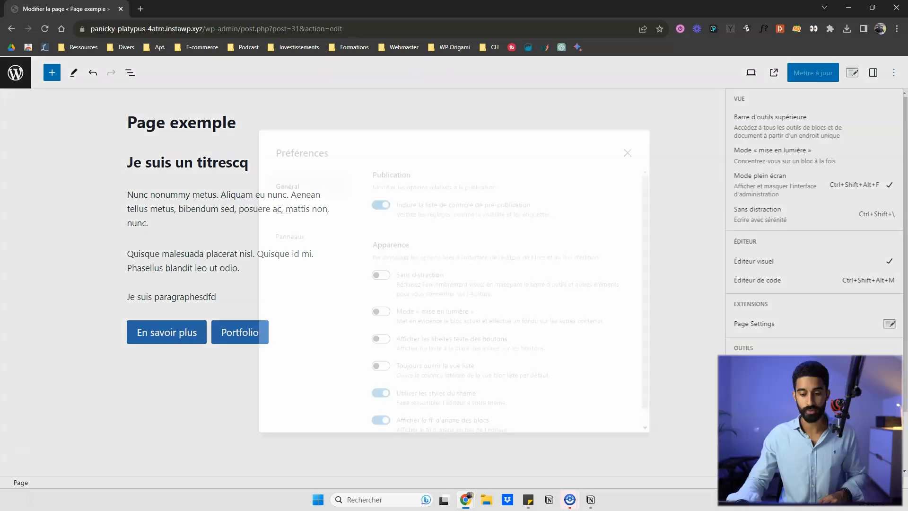
pyautogui.scroll(-1, 476, 246)
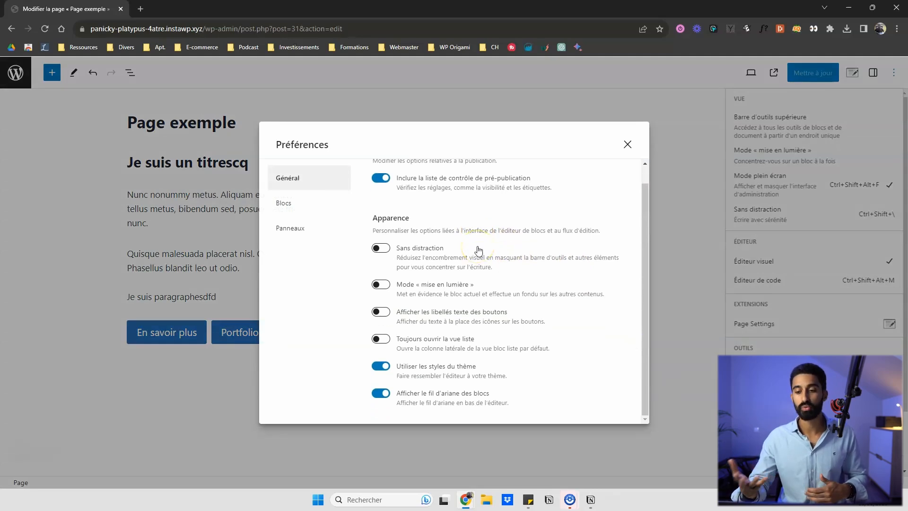
pyautogui.click(478, 231)
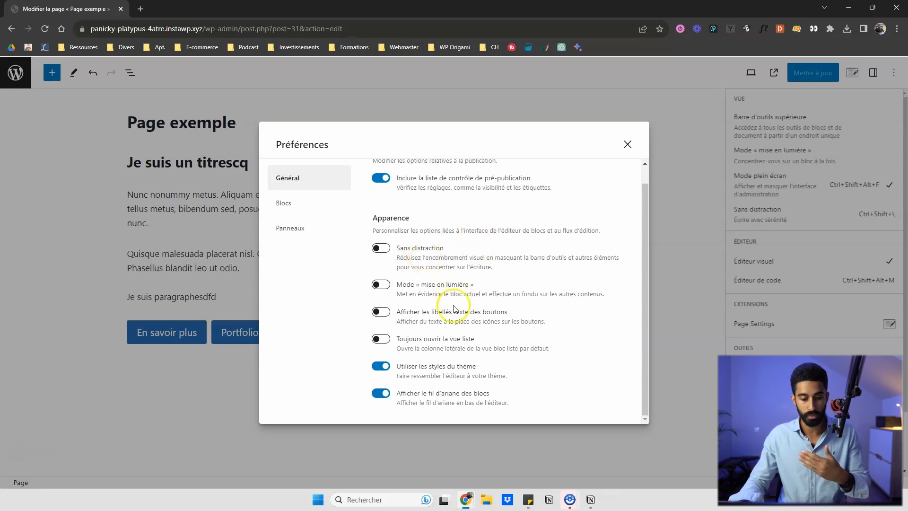
# - Try the button text labels on and off several times, and switch the always-open list view option on and off again
pyautogui.click(379, 313)
pyautogui.click(381, 313)
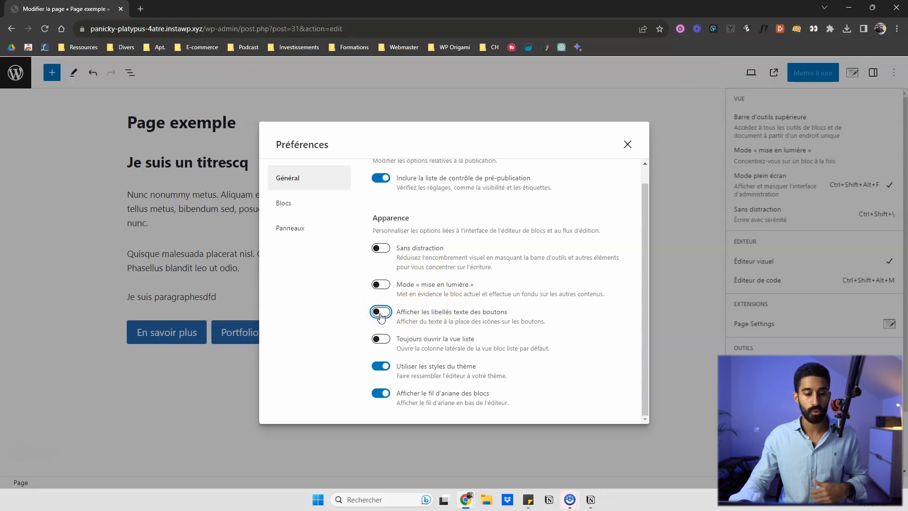
pyautogui.click(380, 313)
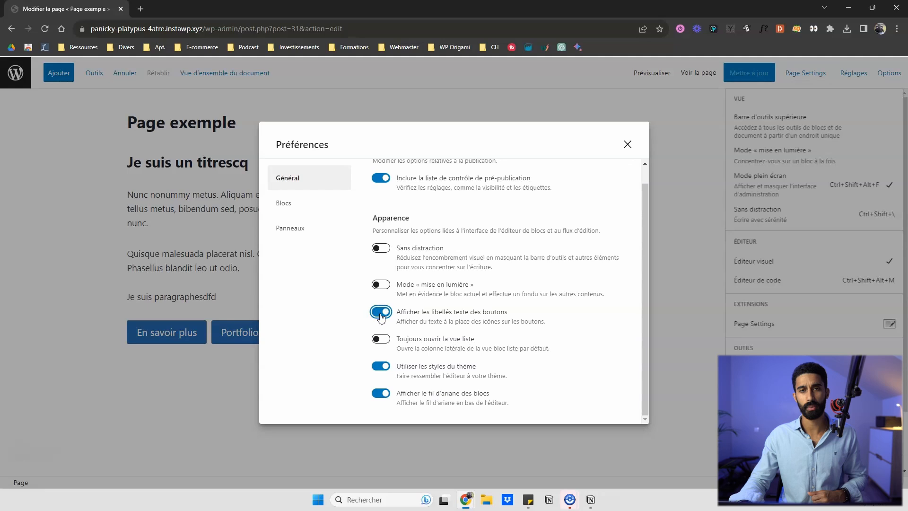
pyautogui.click(380, 314)
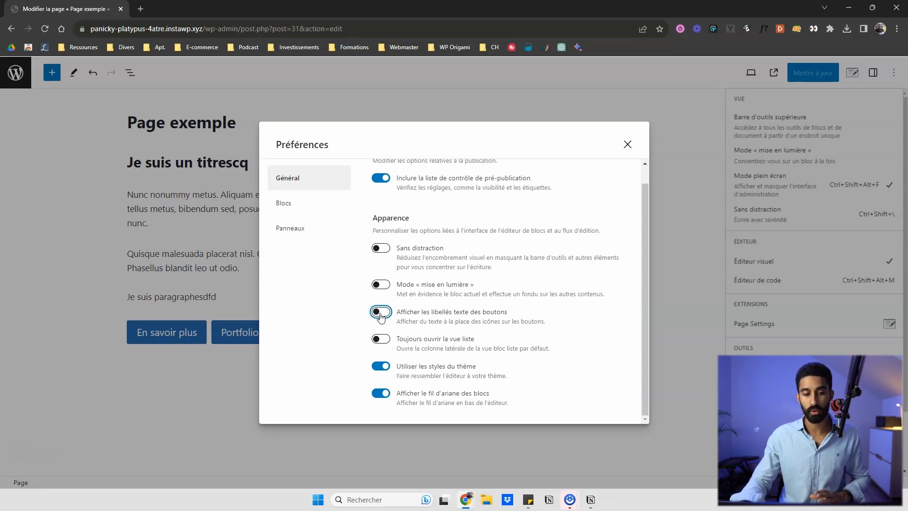
pyautogui.click(381, 313)
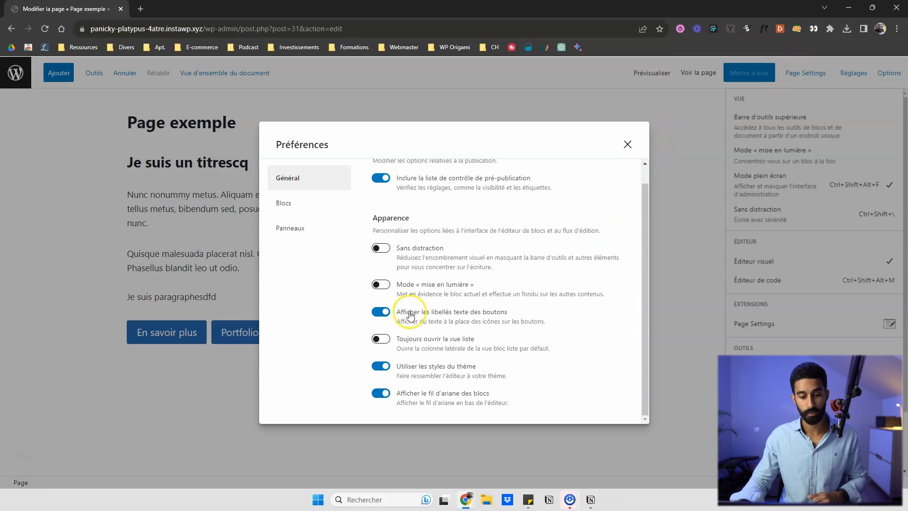
pyautogui.click(379, 312)
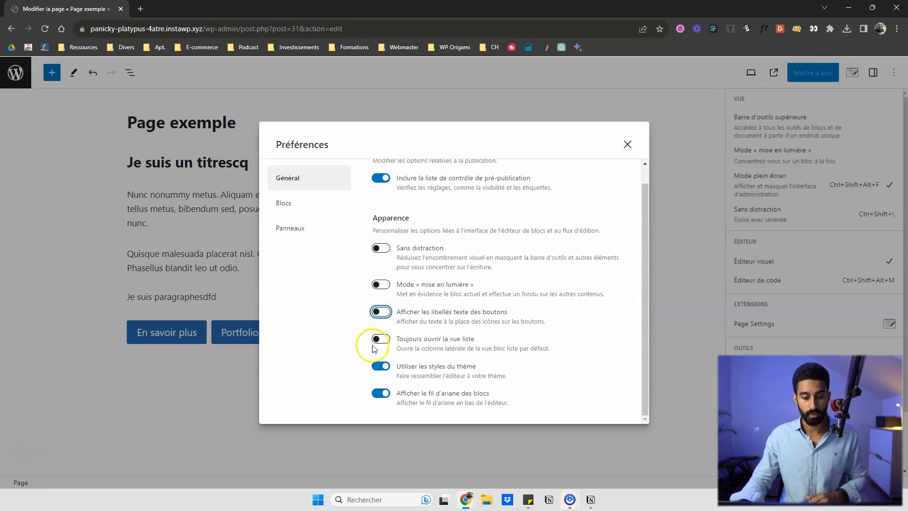
pyautogui.click(384, 312)
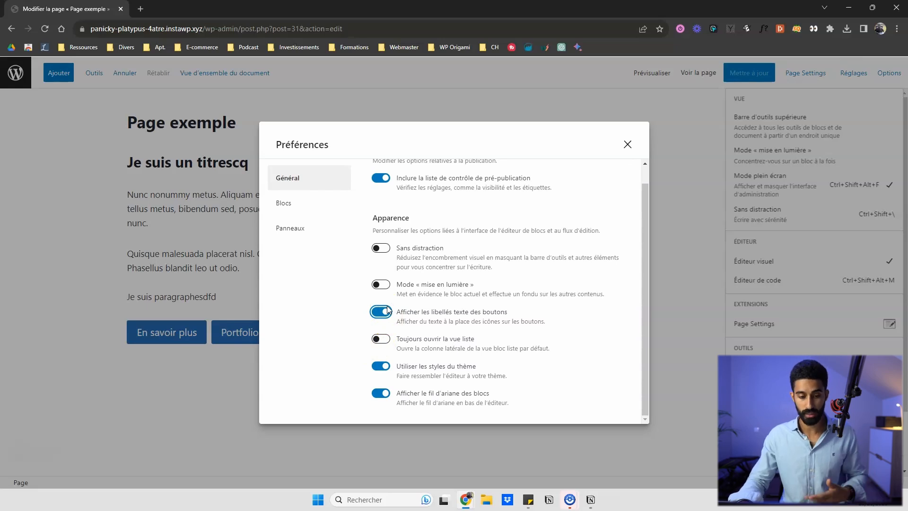
pyautogui.click(386, 312)
pyautogui.click(382, 339)
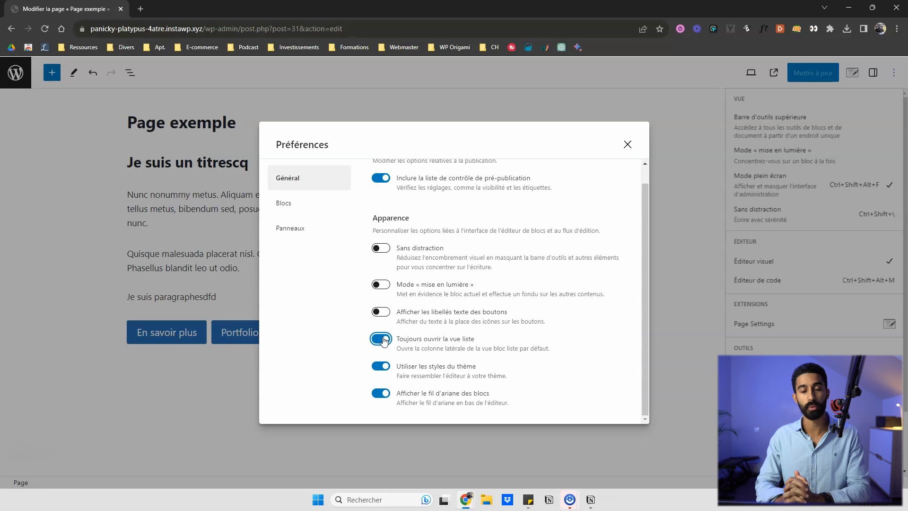
pyautogui.click(384, 340)
# - Toggle the block breadcrumb display in the preferences and leave it turned off
pyautogui.click(383, 394)
pyautogui.click(384, 395)
pyautogui.click(384, 395)
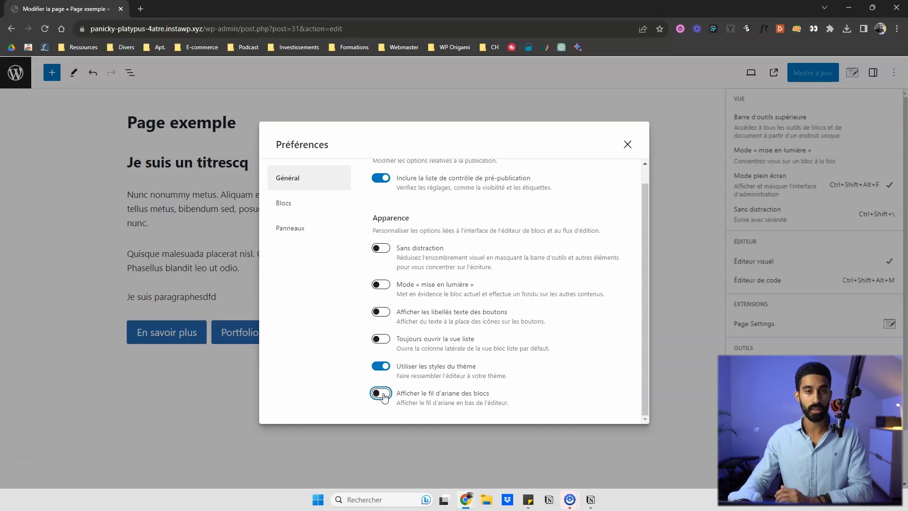
pyautogui.click(384, 395)
pyautogui.click(384, 395)
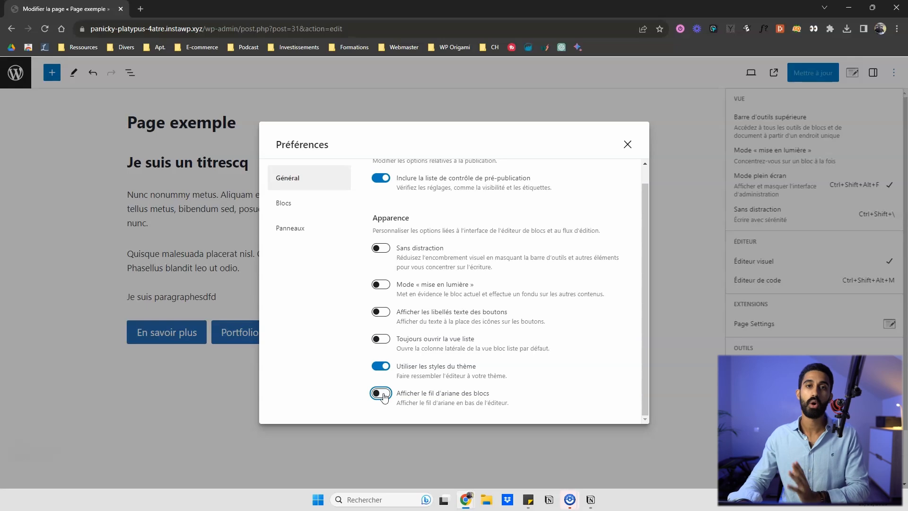
# - Go through the visible blocks in the block preferences and hide the RSS block in the Widgets category
pyautogui.click(298, 202)
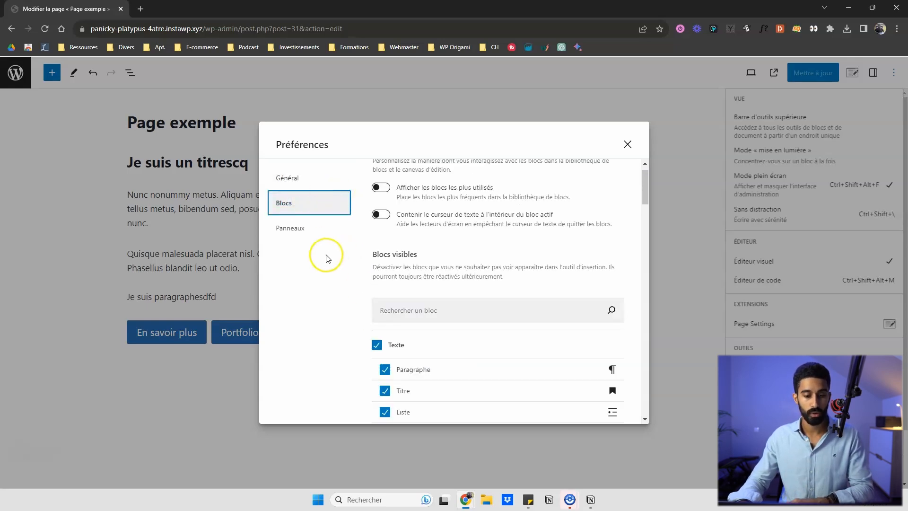
pyautogui.scroll(1, 454, 216)
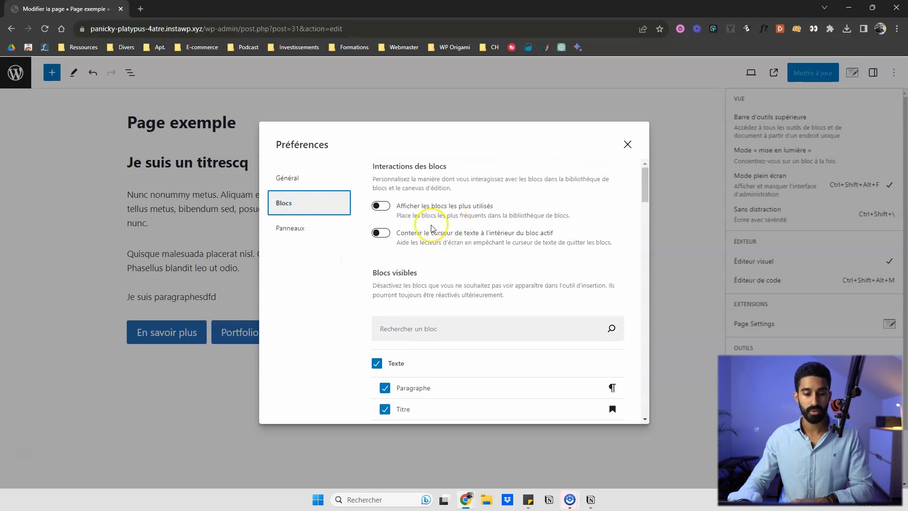
pyautogui.scroll(-4, 437, 272)
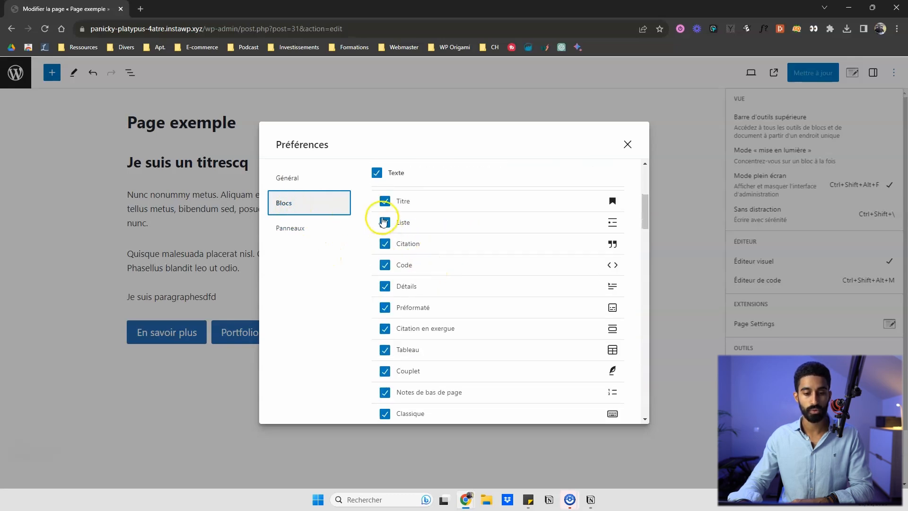
pyautogui.scroll(2, 389, 235)
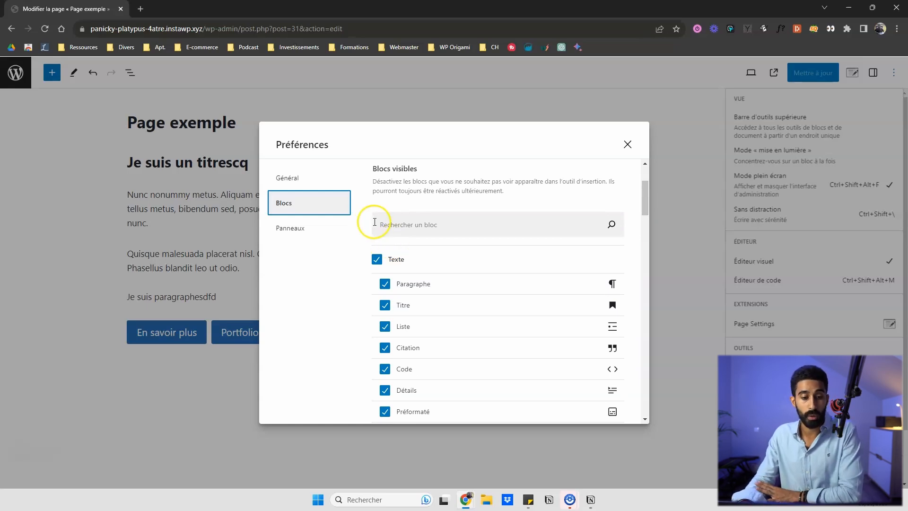
pyautogui.scroll(-3, 465, 237)
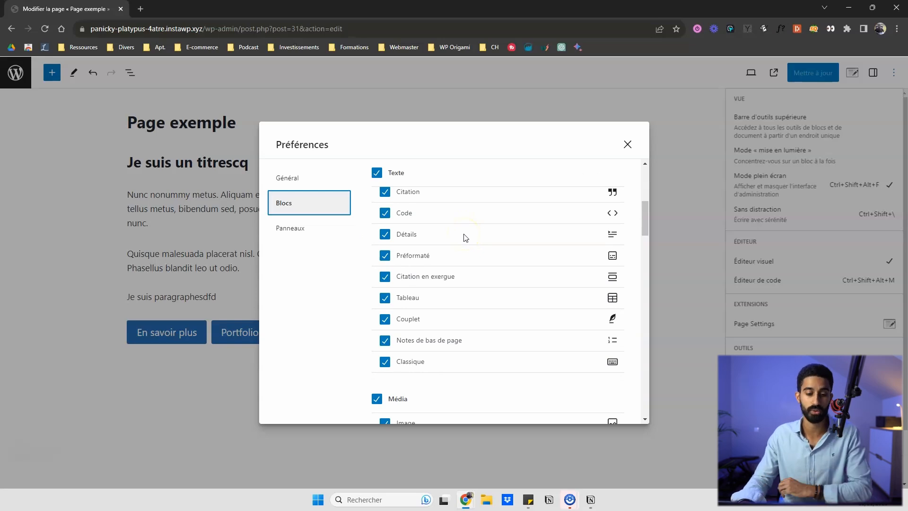
pyautogui.scroll(-4, 426, 265)
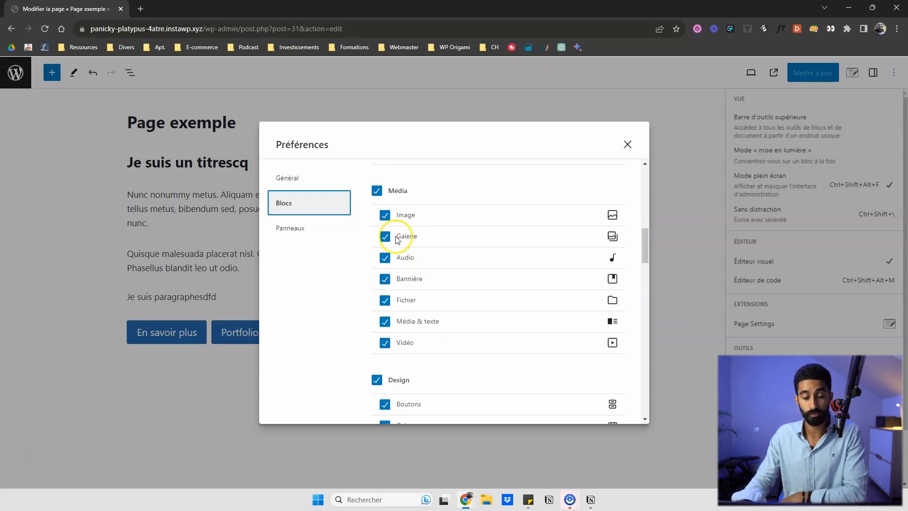
pyautogui.scroll(-10, 388, 251)
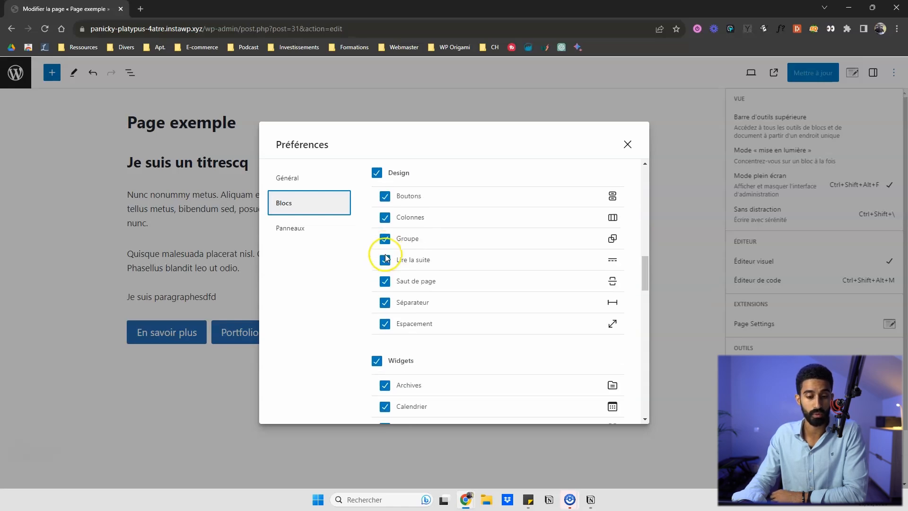
pyautogui.scroll(-2, 386, 258)
pyautogui.scroll(3, 402, 264)
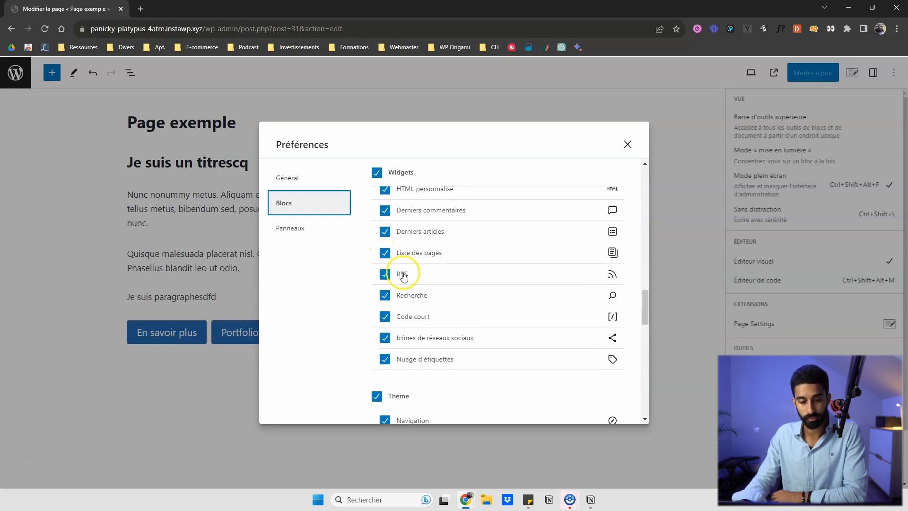
pyautogui.click(385, 273)
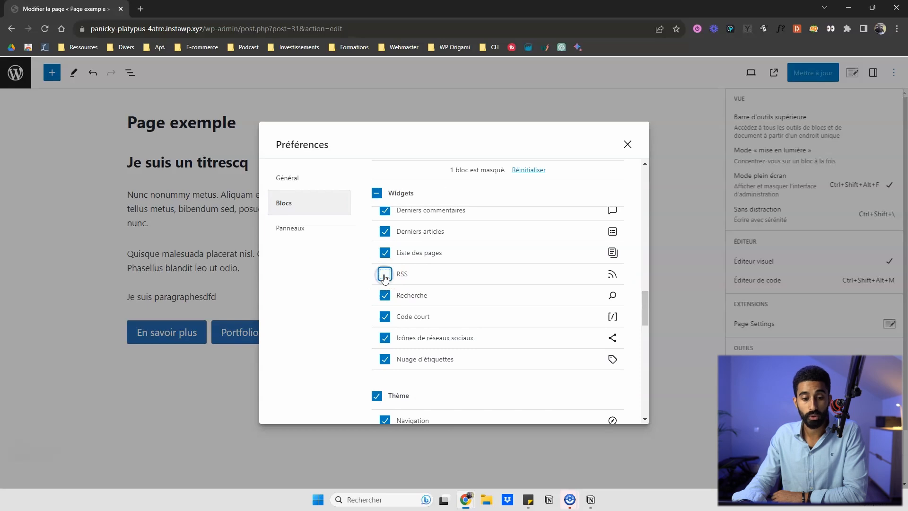
# - Examine the Thème category's blocks in the list of visible blocks
pyautogui.scroll(1, 385, 279)
pyautogui.scroll(-10, 386, 284)
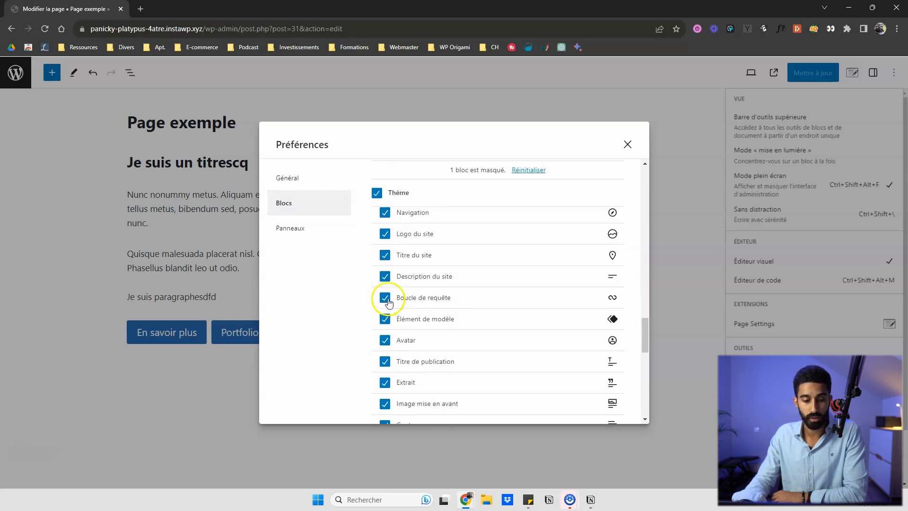
pyautogui.scroll(-6, 388, 293)
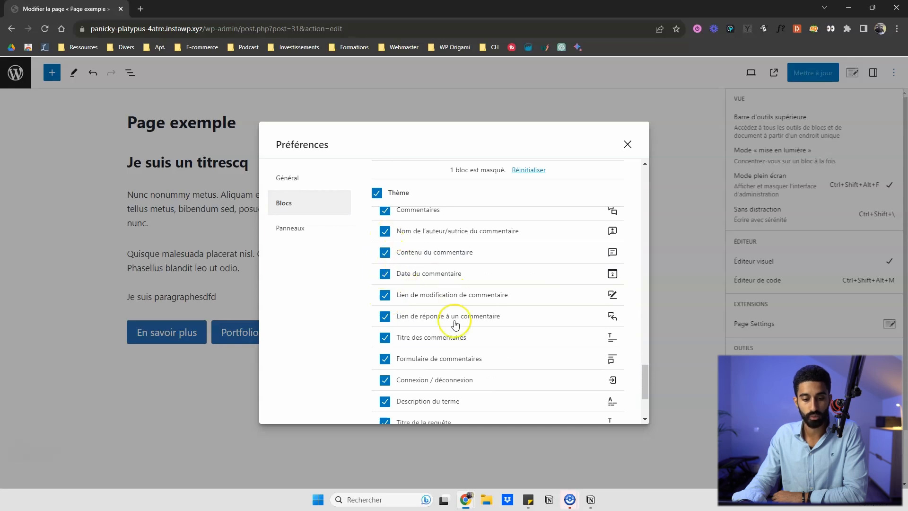
pyautogui.scroll(2, 380, 285)
pyautogui.scroll(6, 380, 285)
pyautogui.scroll(-1, 373, 294)
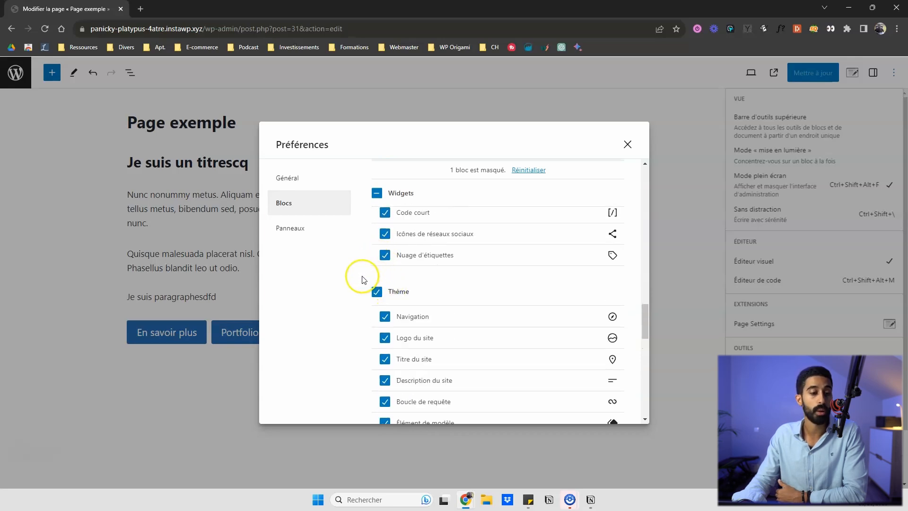
# - Try the custom fields and page attributes display options in the panel preferences, restore them, and close the preferences
pyautogui.scroll(10, 362, 279)
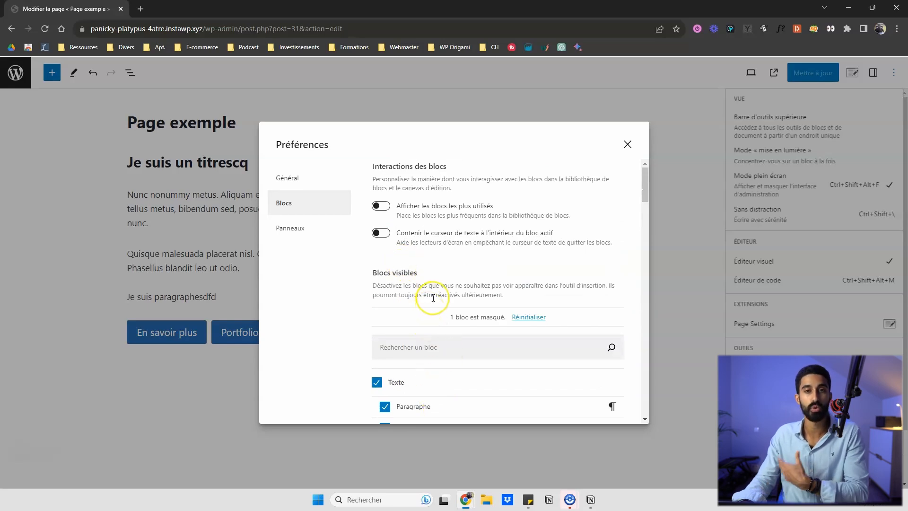
pyautogui.click(303, 228)
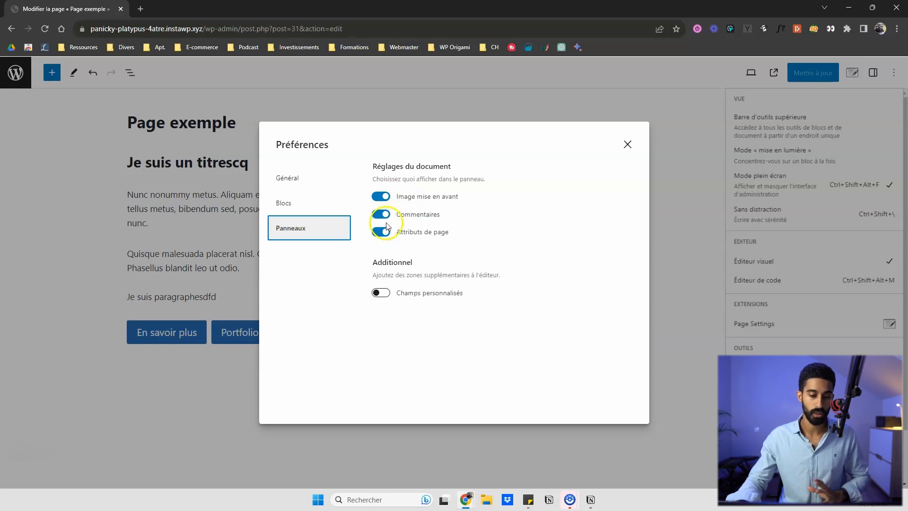
pyautogui.click(380, 293)
pyautogui.click(381, 292)
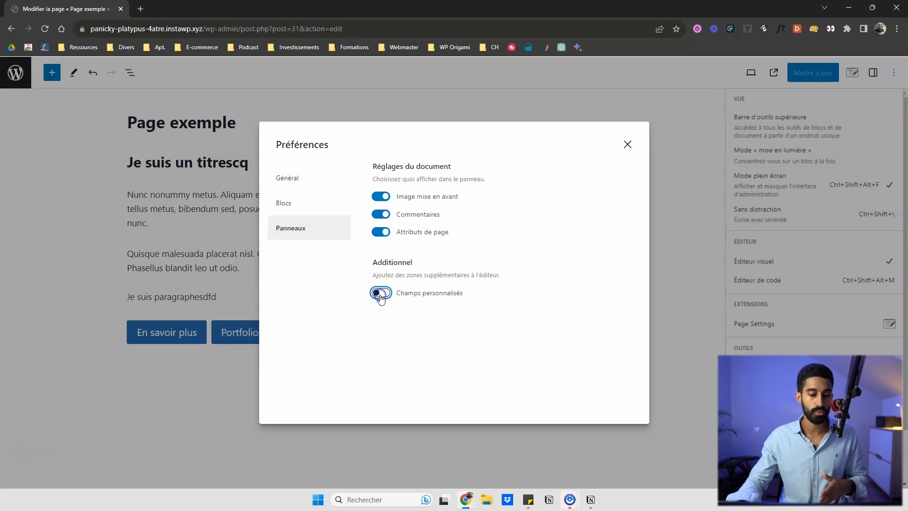
pyautogui.click(511, 232)
pyautogui.click(381, 233)
pyautogui.click(628, 144)
# - Show the settings sidebar with the page's settings
pyautogui.click(876, 73)
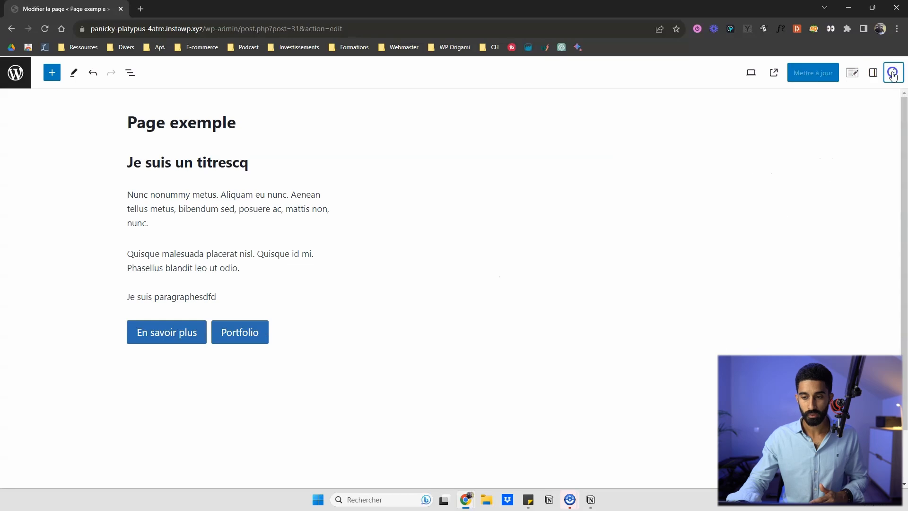
pyautogui.click(893, 73)
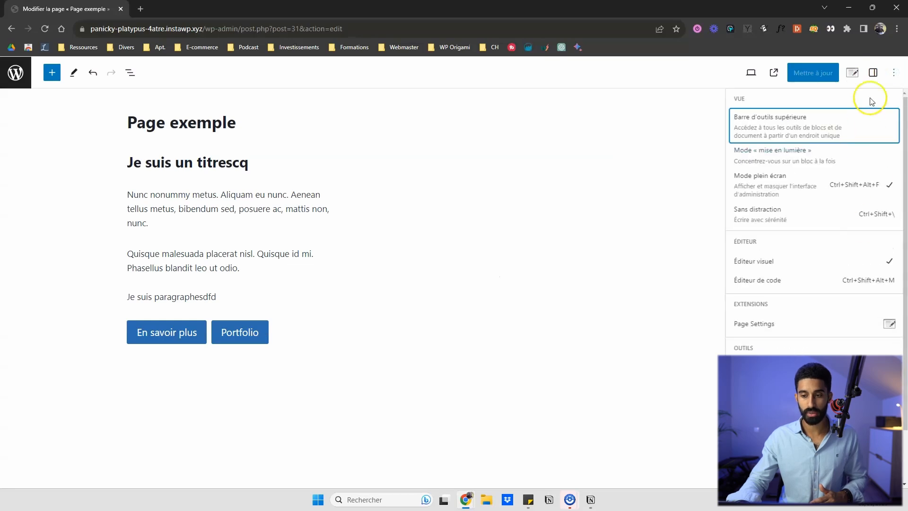
pyautogui.click(873, 73)
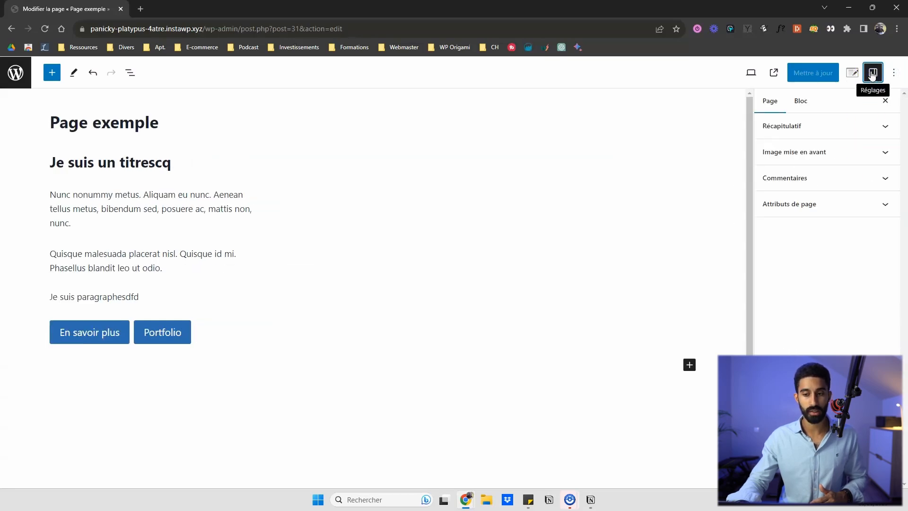
pyautogui.click(777, 104)
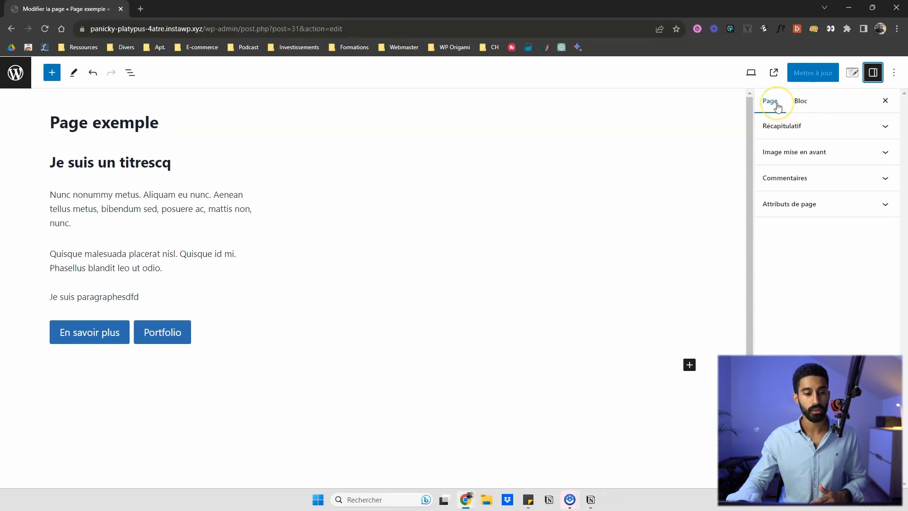
# - Examine the block settings for the page title, heading and column paragraphs, and return to the page settings
pyautogui.click(794, 101)
pyautogui.click(230, 196)
pyautogui.click(151, 122)
pyautogui.click(145, 166)
pyautogui.click(135, 204)
pyautogui.click(130, 268)
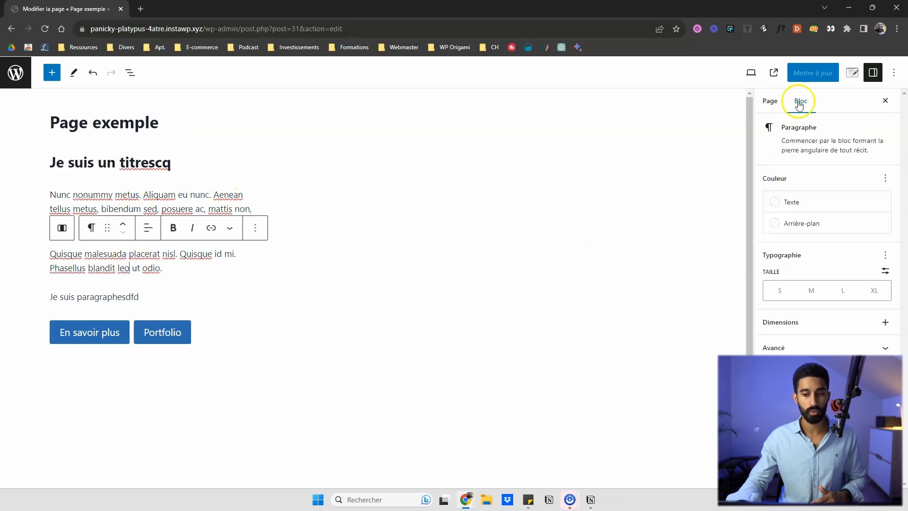
pyautogui.click(177, 162)
pyautogui.click(165, 196)
pyautogui.click(775, 102)
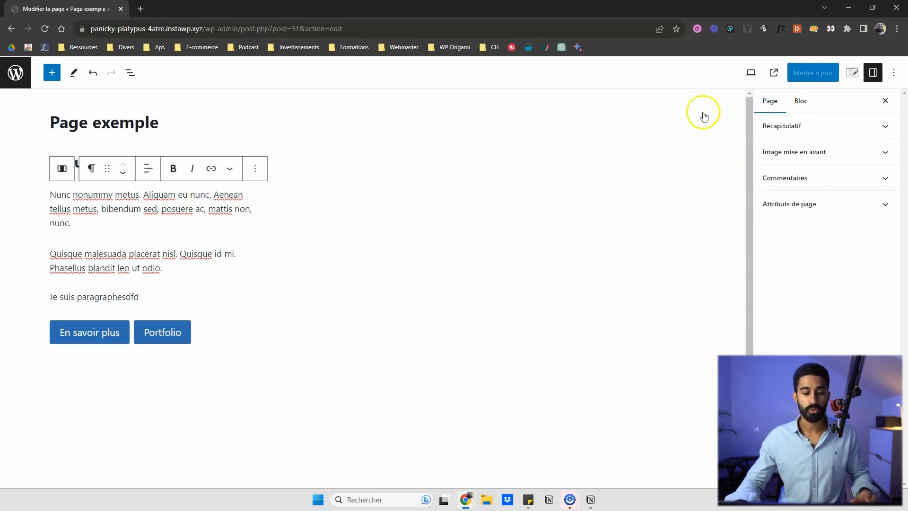
# - Hide the settings sidebar, select several paragraphs, and show the sidebar again with the page's settings
pyautogui.click(134, 241)
pyautogui.click(136, 182)
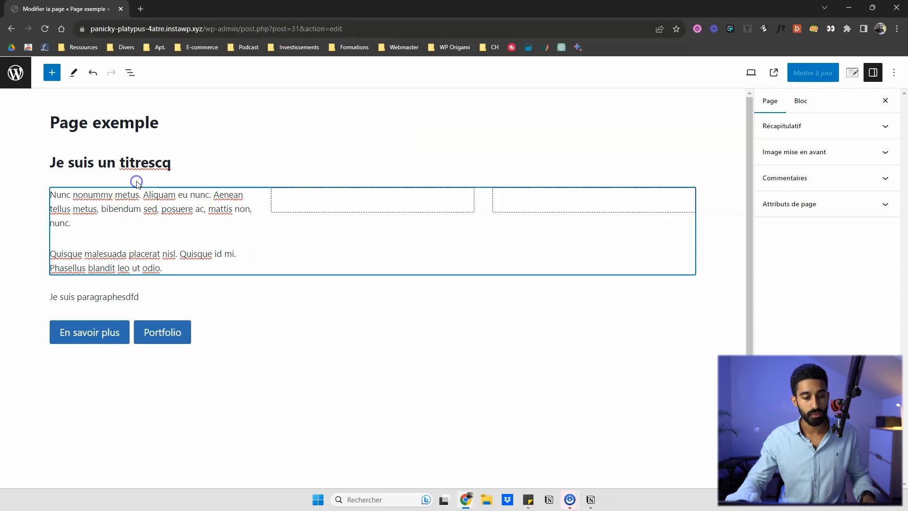
pyautogui.click(136, 192)
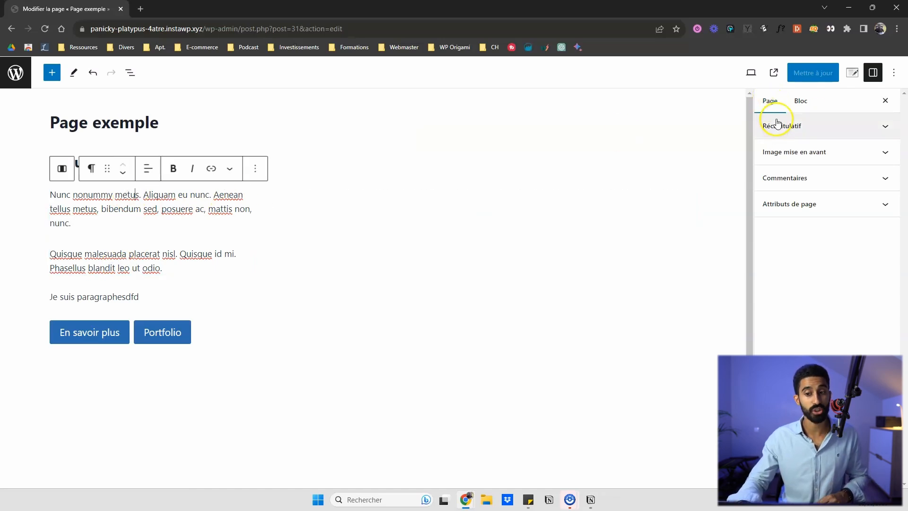
pyautogui.click(873, 74)
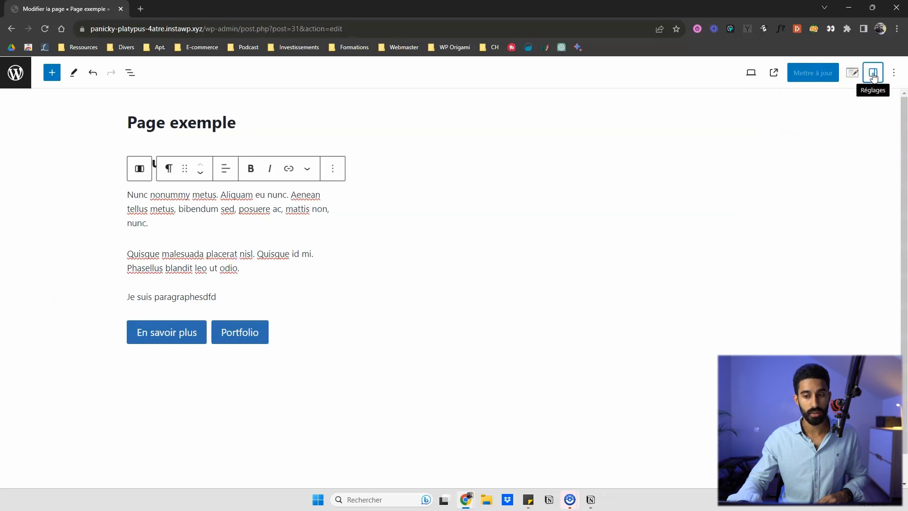
pyautogui.click(222, 243)
pyautogui.click(195, 295)
pyautogui.click(240, 252)
pyautogui.click(873, 72)
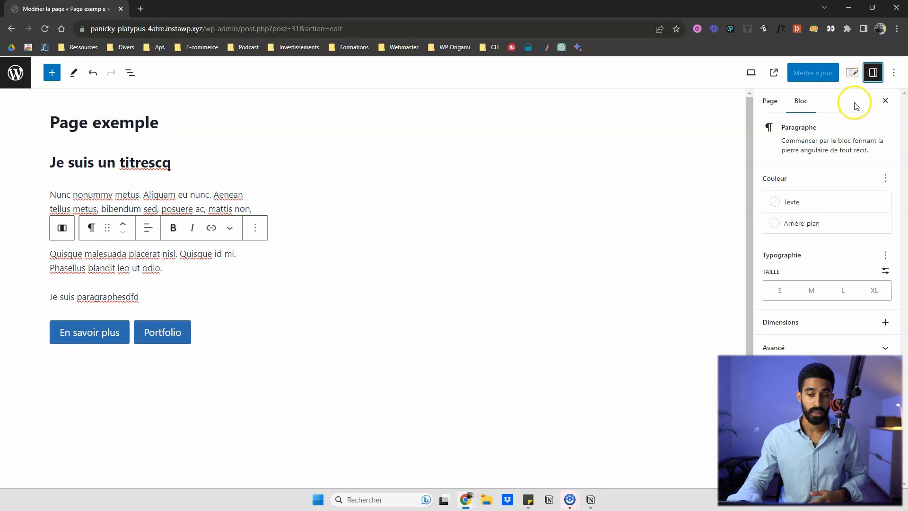
pyautogui.click(770, 104)
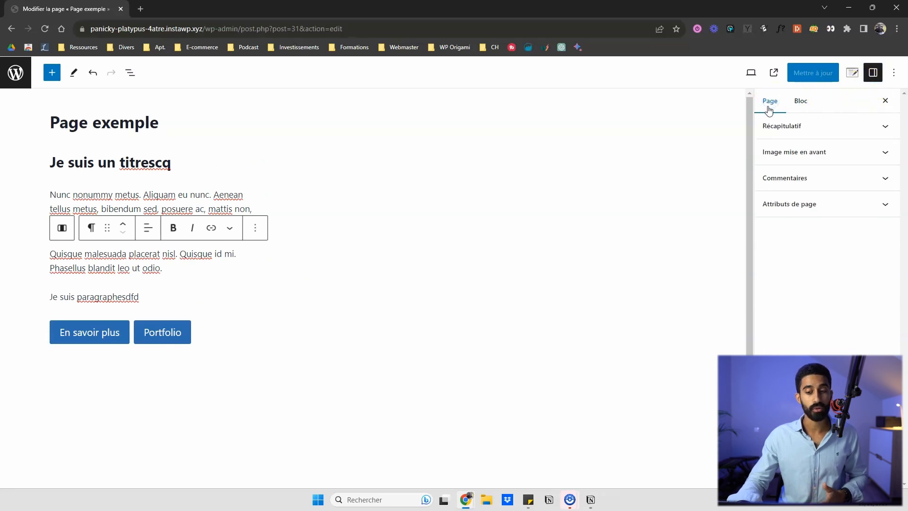
pyautogui.click(779, 121)
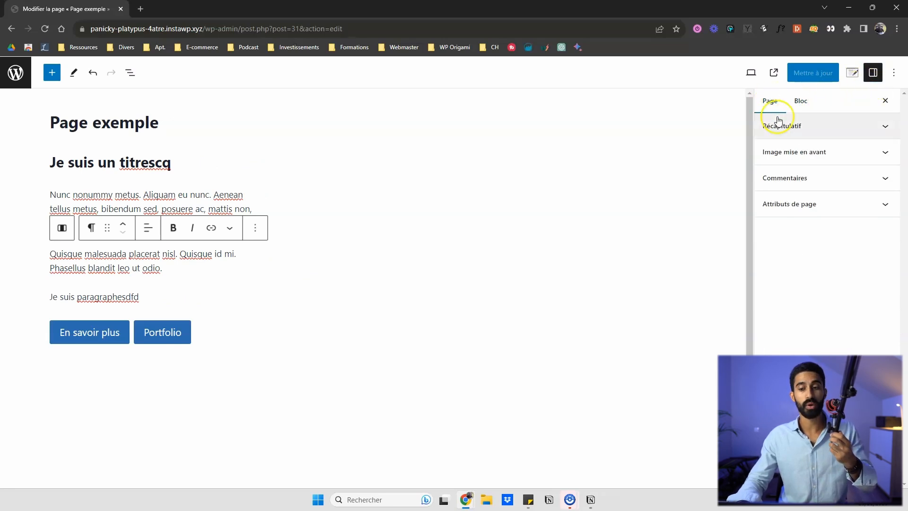
# - Compare the first column paragraph's block settings with the page settings, ending on the page settings
pyautogui.click(800, 105)
pyautogui.click(244, 194)
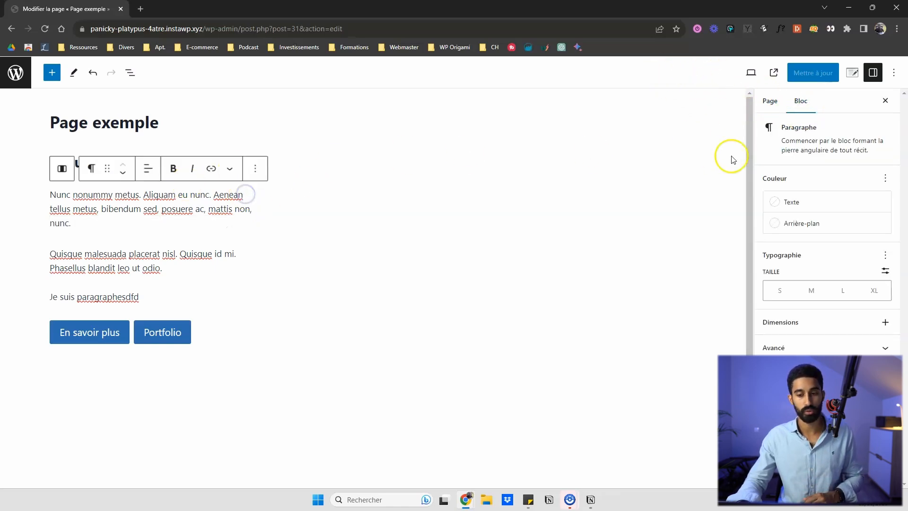
pyautogui.click(771, 99)
pyautogui.click(811, 100)
pyautogui.click(772, 103)
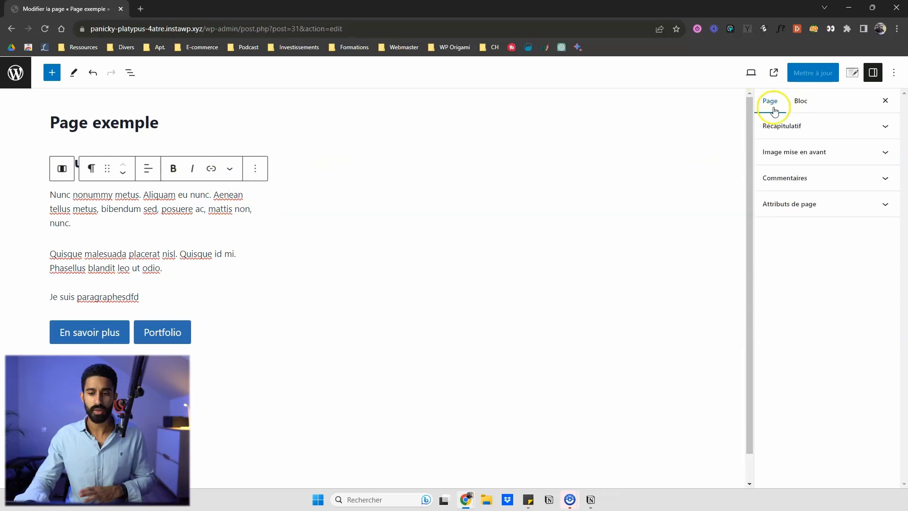
# - Try the Privée and Protégée par mot de passe visibility options in the page summary, and go back to Publique
pyautogui.click(790, 126)
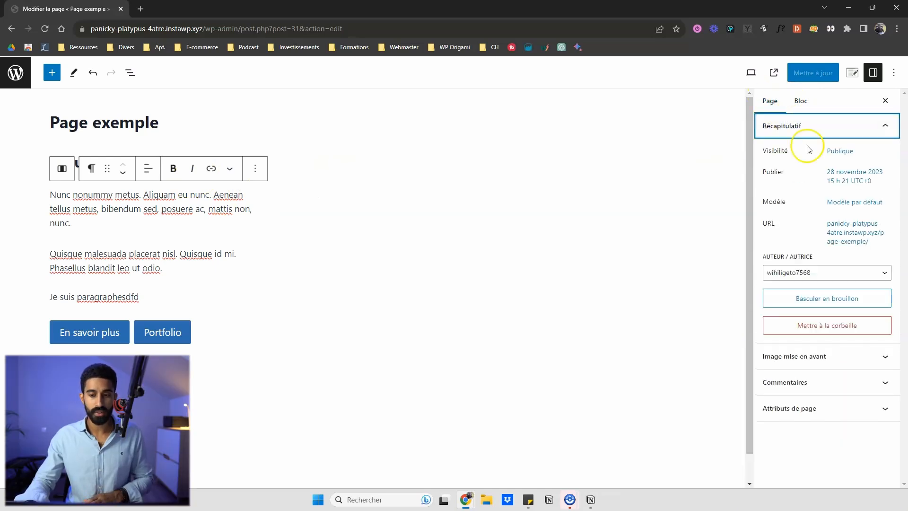
pyautogui.click(841, 151)
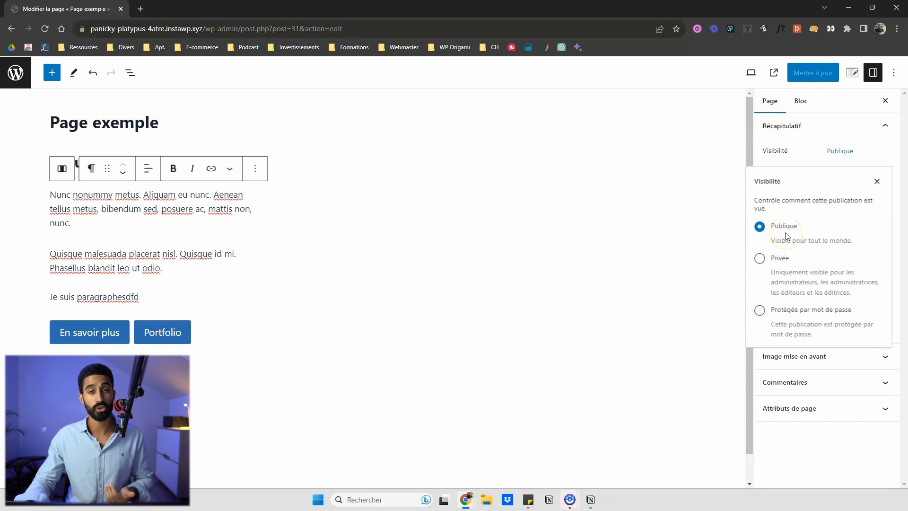
pyautogui.click(759, 259)
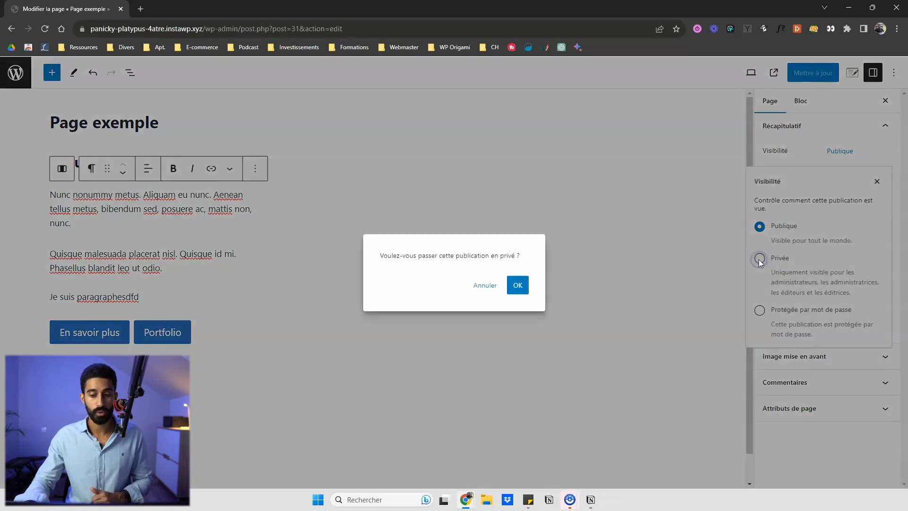
pyautogui.click(519, 287)
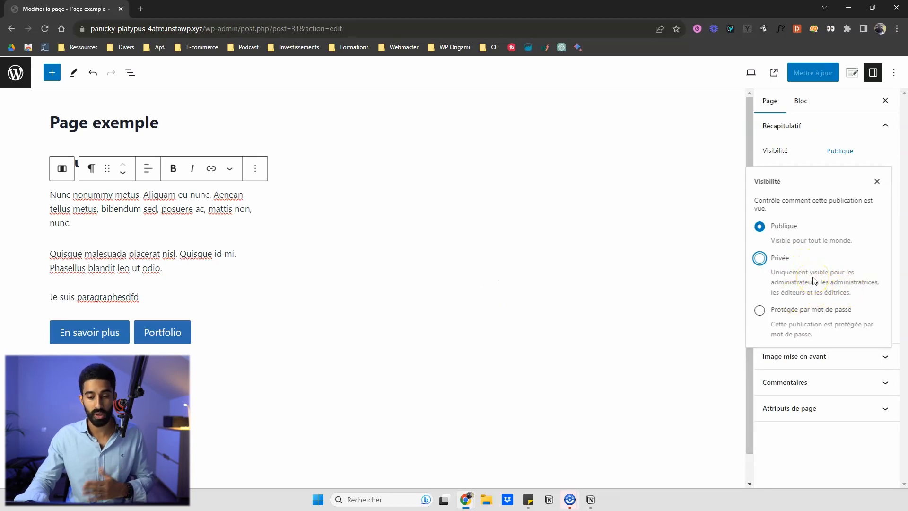
pyautogui.click(760, 311)
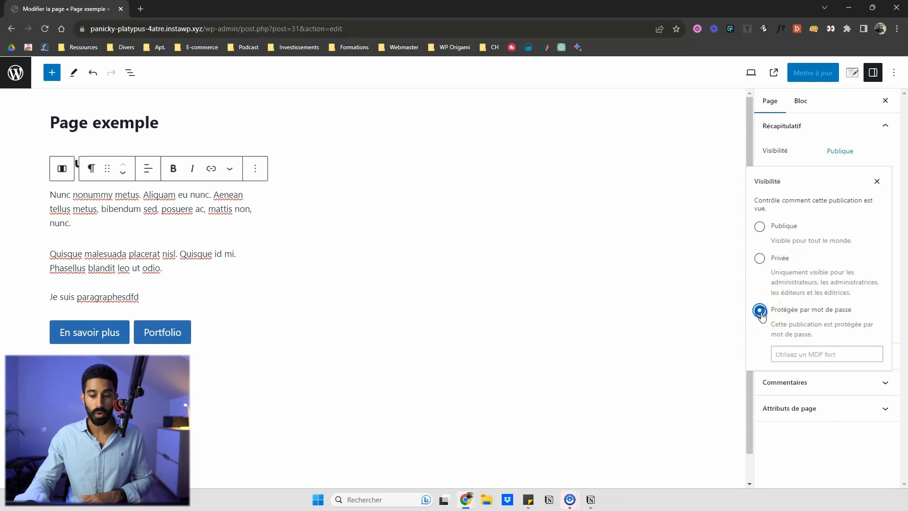
pyautogui.click(789, 355)
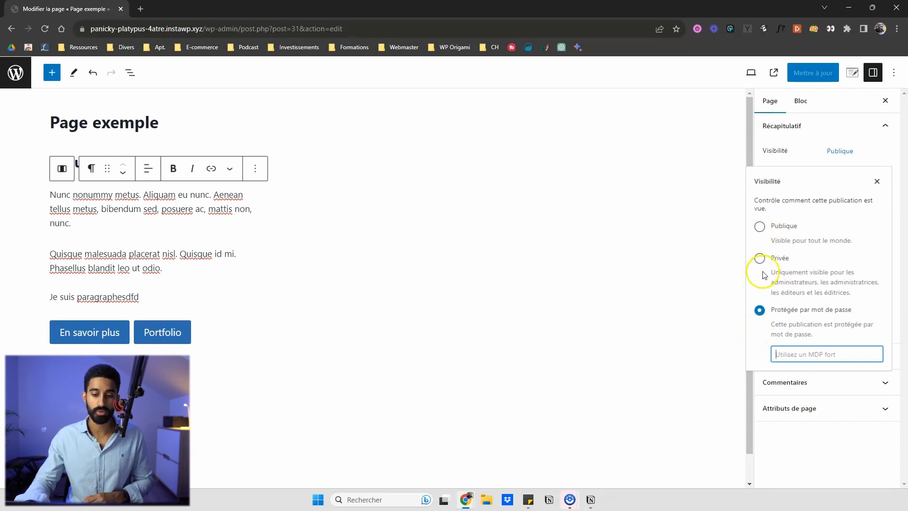
pyautogui.click(765, 227)
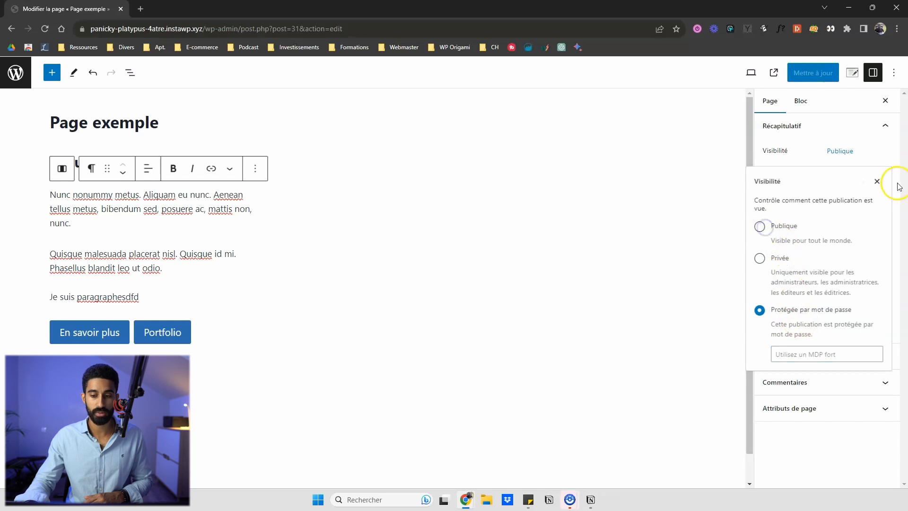
pyautogui.press('Escape')
# - Look at the page's publication date and time options and its template setting, closing both without changes
pyautogui.click(855, 175)
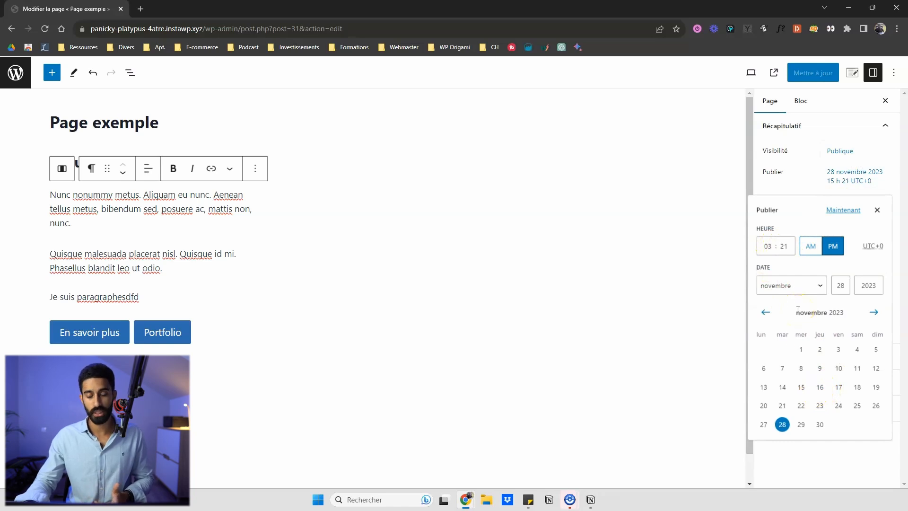
pyautogui.click(878, 209)
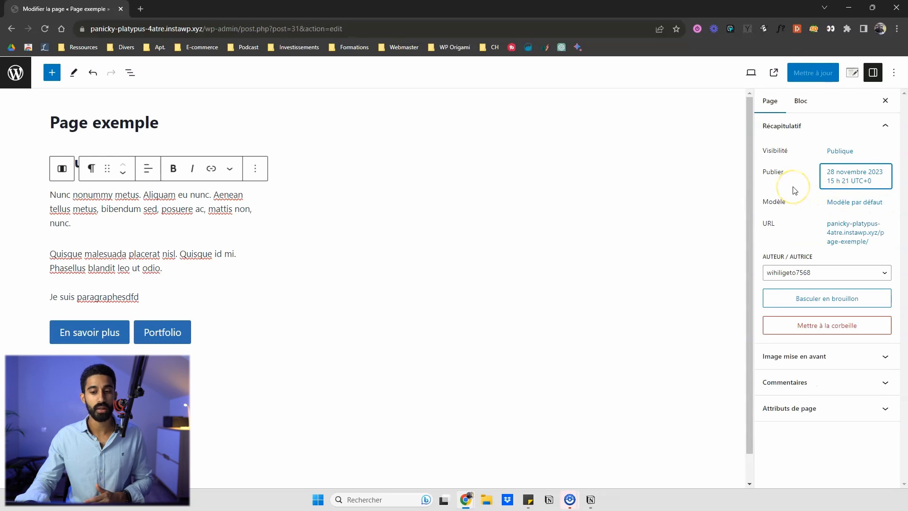
pyautogui.click(840, 182)
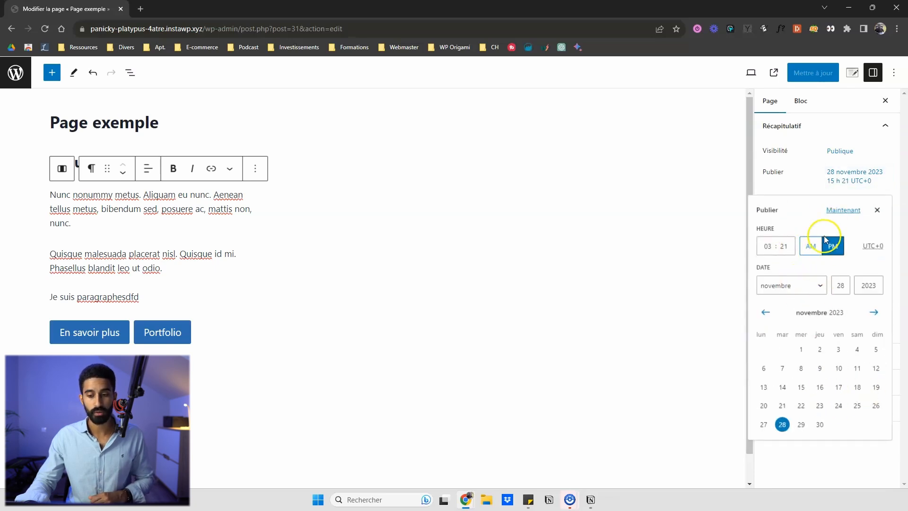
pyautogui.click(877, 210)
pyautogui.click(836, 204)
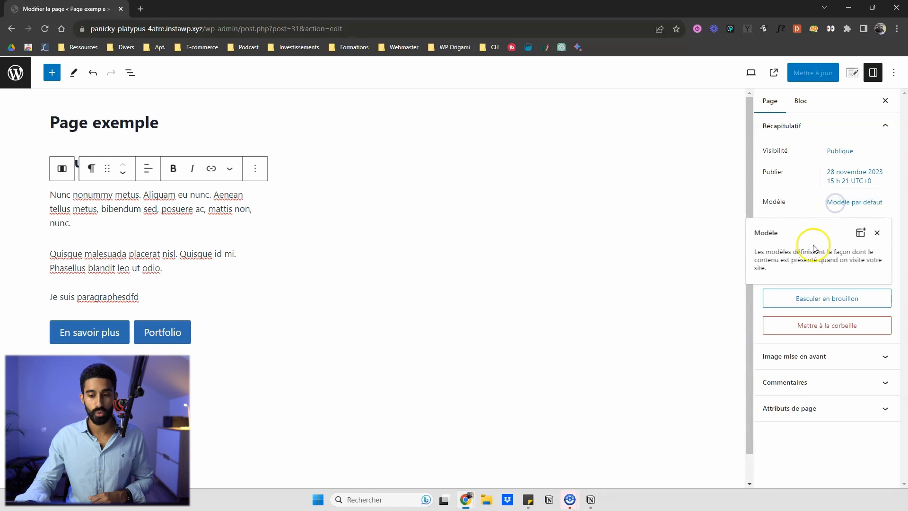
pyautogui.click(796, 196)
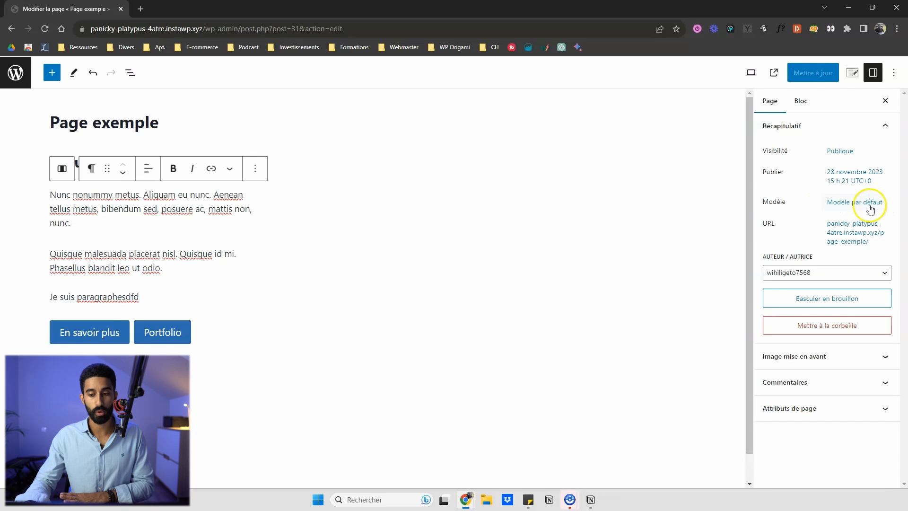
# - Look at the page's permalink slug and the list of available authors without changing either
pyautogui.click(850, 232)
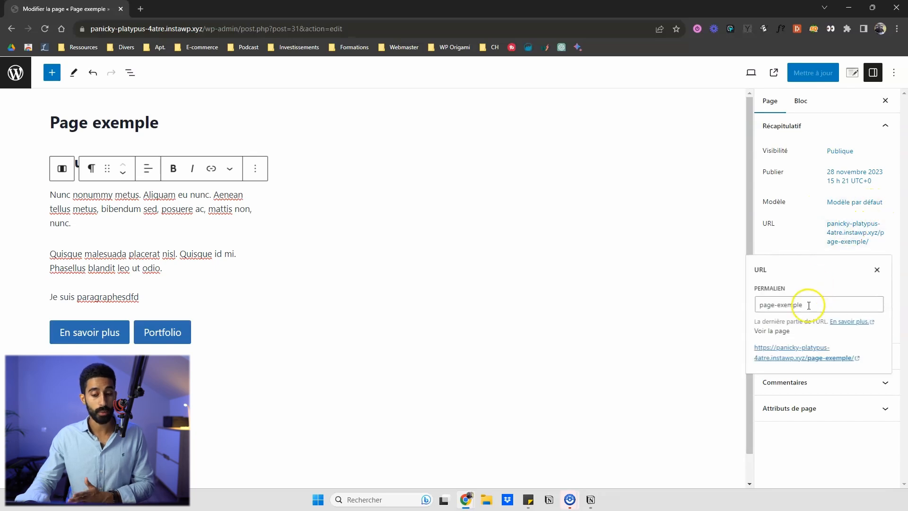
pyautogui.moveTo(809, 305); pyautogui.dragTo(756, 303)
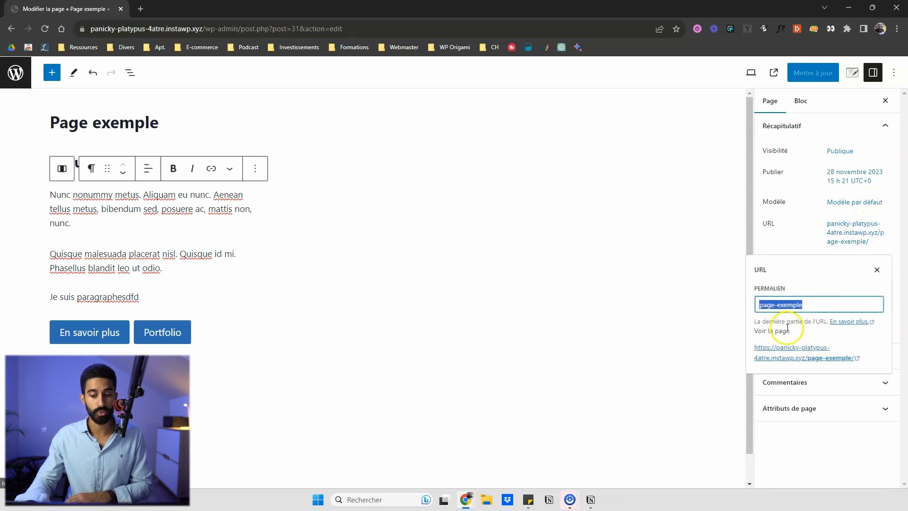
pyautogui.click(876, 270)
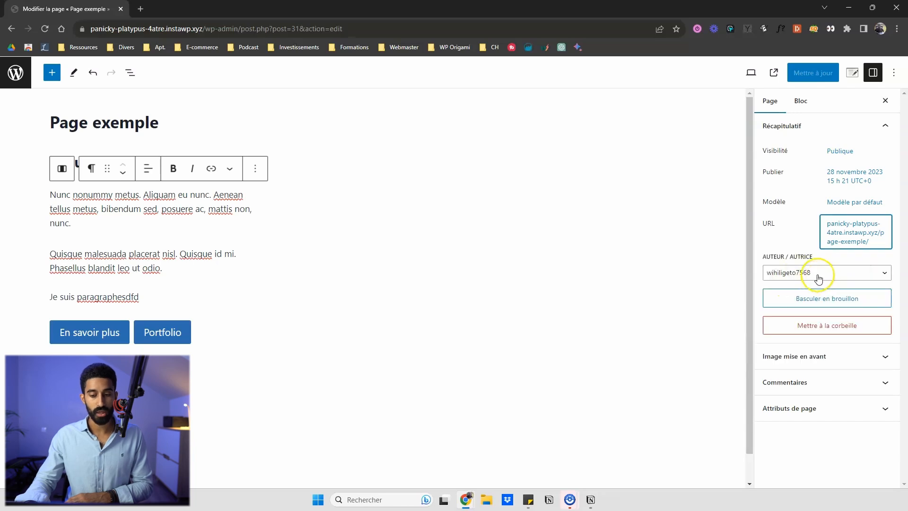
pyautogui.click(819, 279)
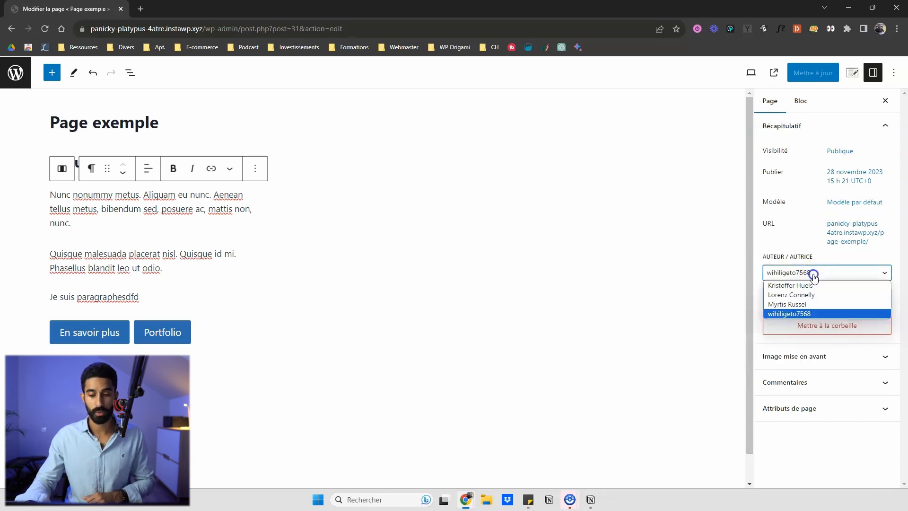
pyautogui.click(786, 238)
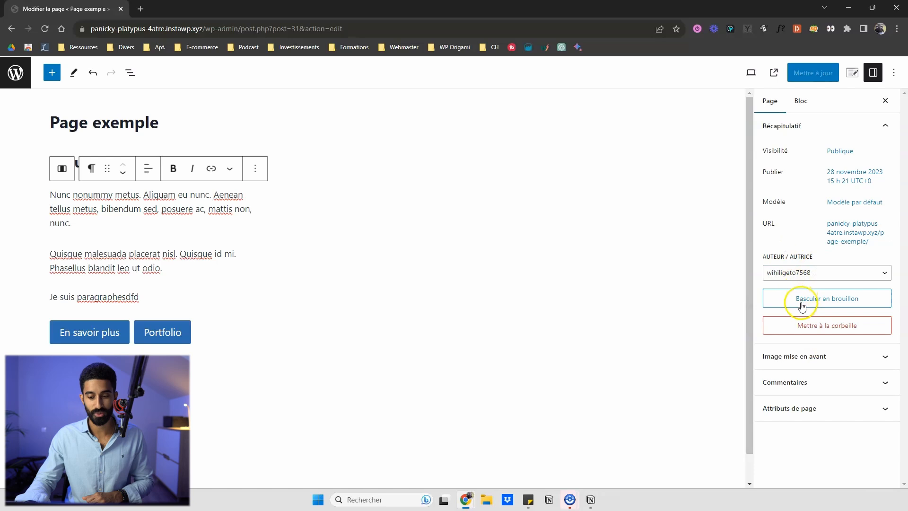
# - Collapse the page summary and look at the page's featured image setting without choosing an image
pyautogui.click(796, 134)
pyautogui.click(788, 153)
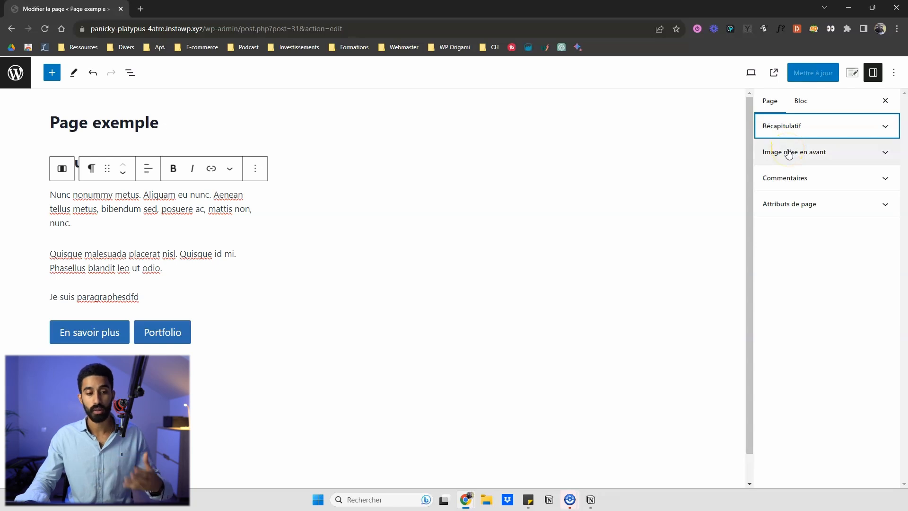
pyautogui.click(789, 153)
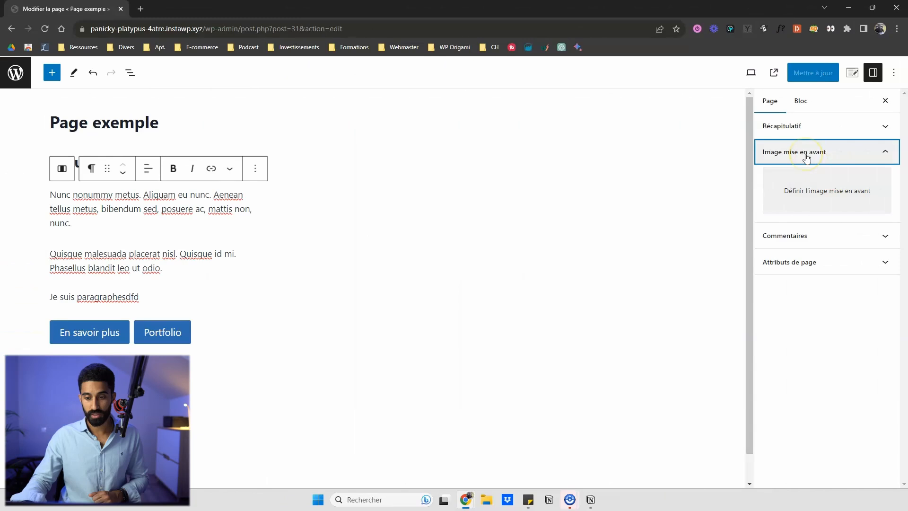
pyautogui.click(806, 156)
# - Look at the page's comment permission and its parent and order attributes, leaving both sections unchanged
pyautogui.click(806, 178)
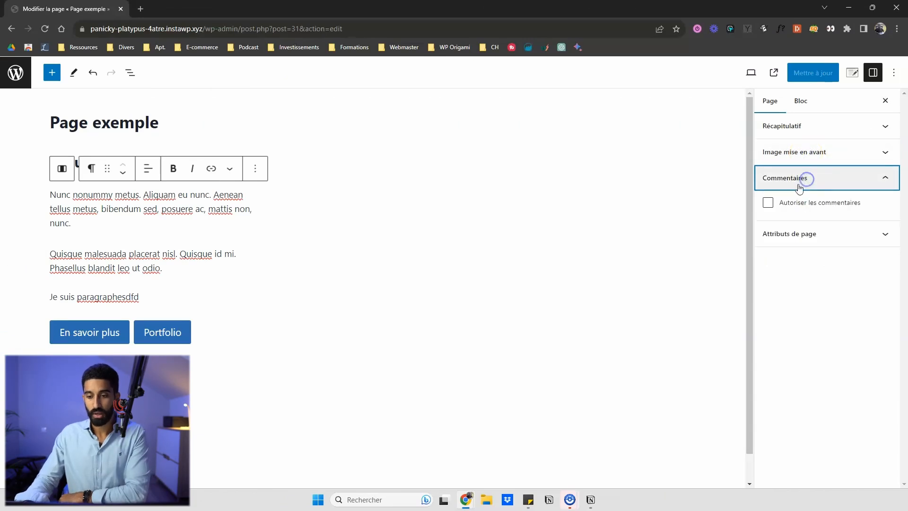
pyautogui.doubleClick(786, 209)
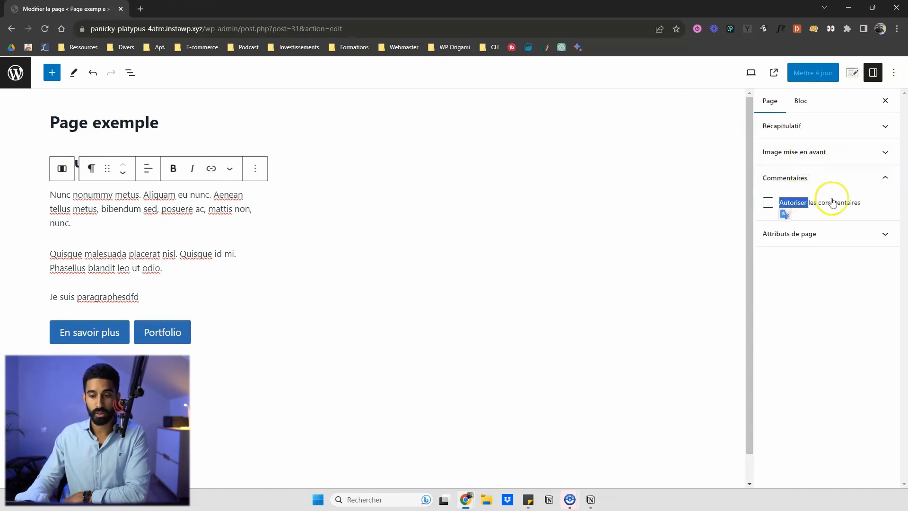
pyautogui.click(873, 207)
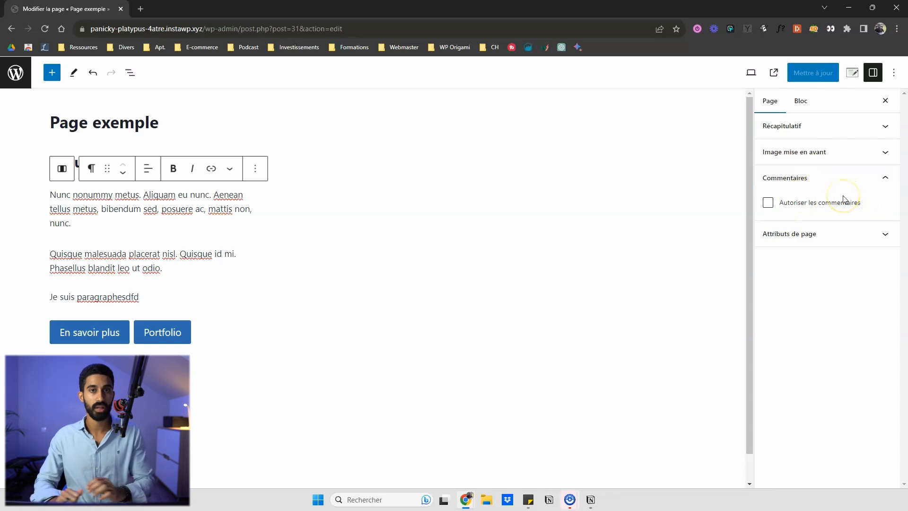
pyautogui.click(807, 174)
pyautogui.click(803, 202)
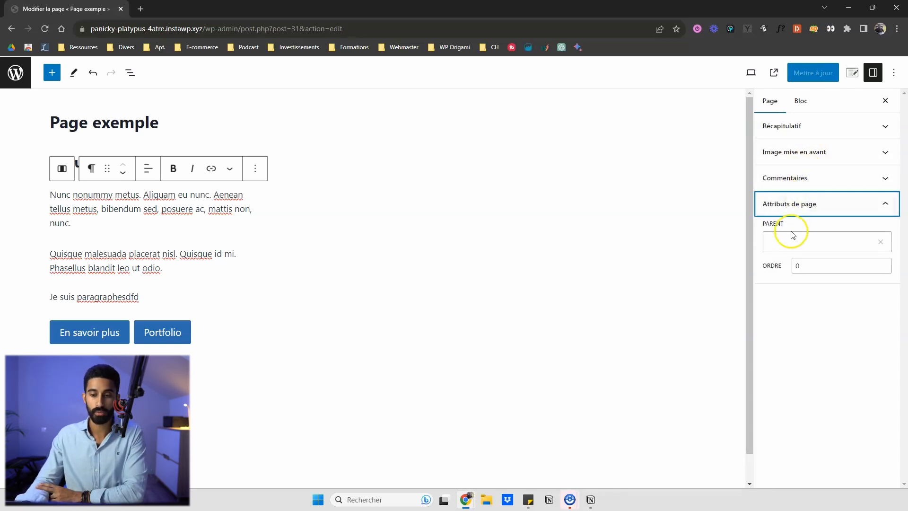
pyautogui.click(792, 246)
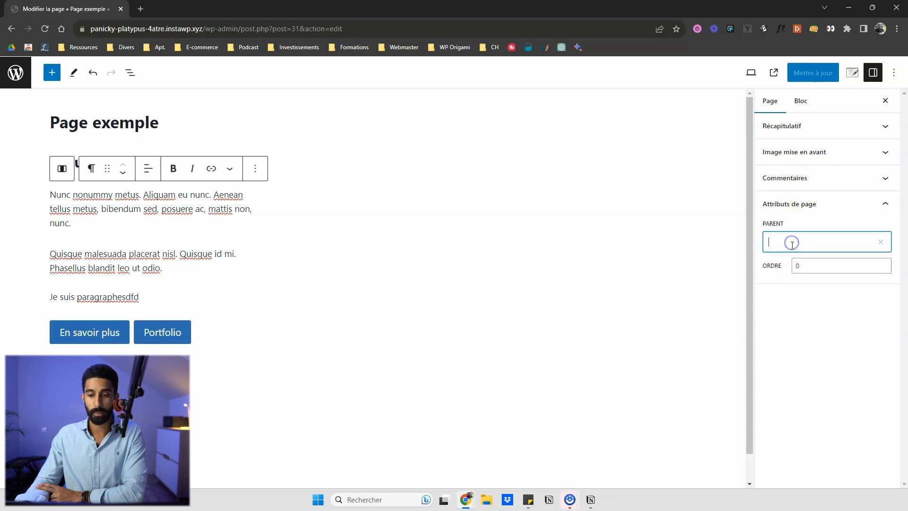
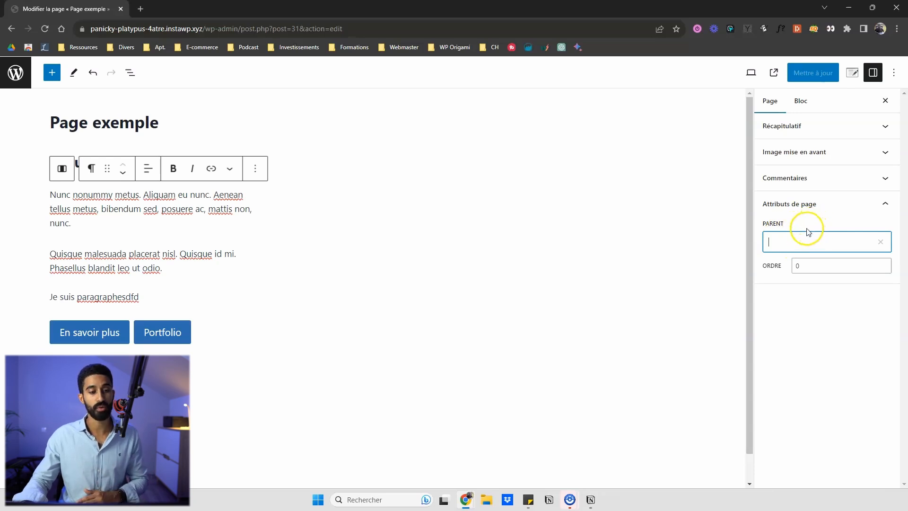
# - Show the block settings and select the page's different paragraphs in turn to compare their available options
pyautogui.moveTo(278, 177)
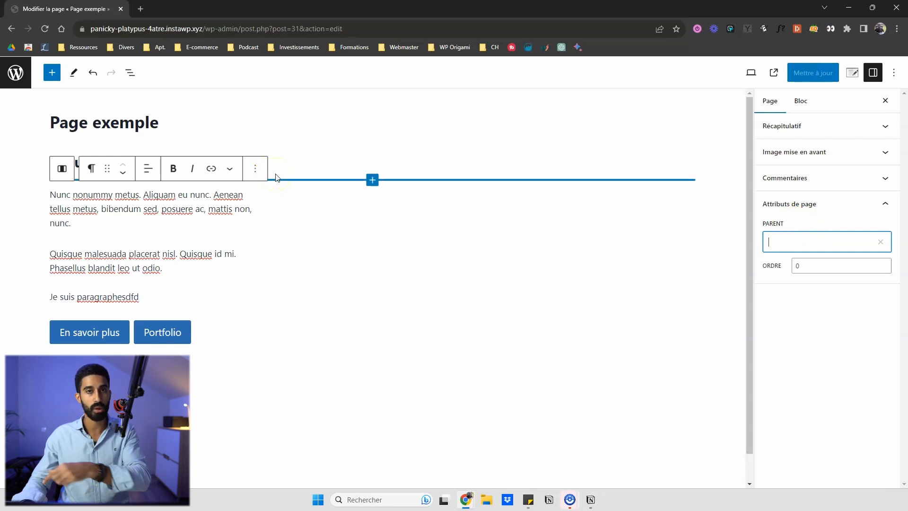
pyautogui.click(230, 198)
pyautogui.click(175, 203)
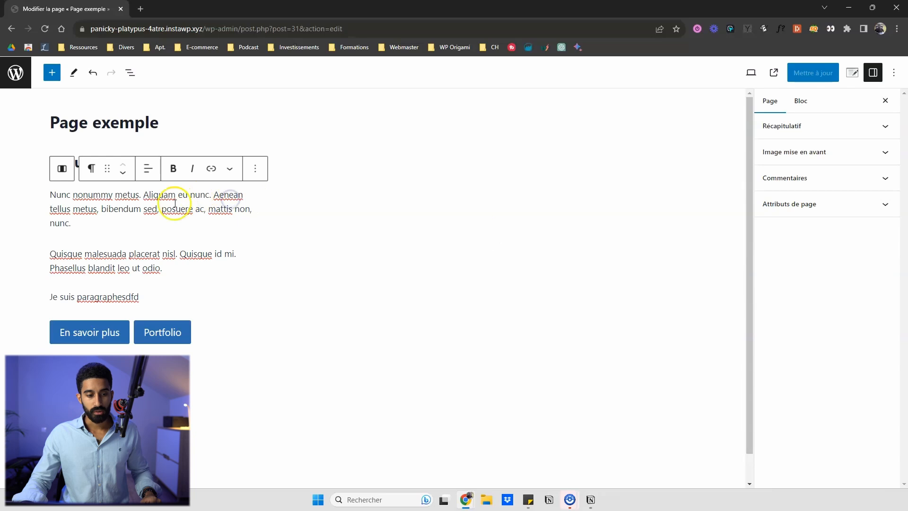
pyautogui.click(100, 195)
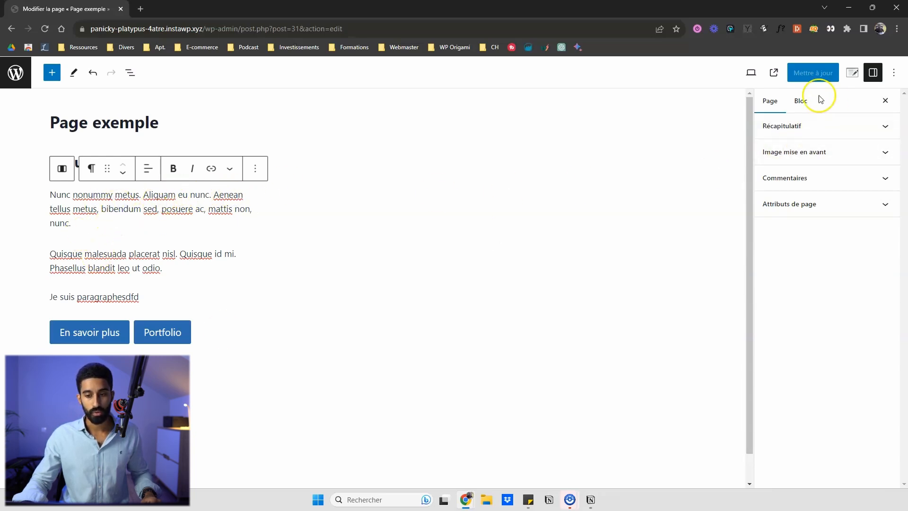
pyautogui.click(801, 100)
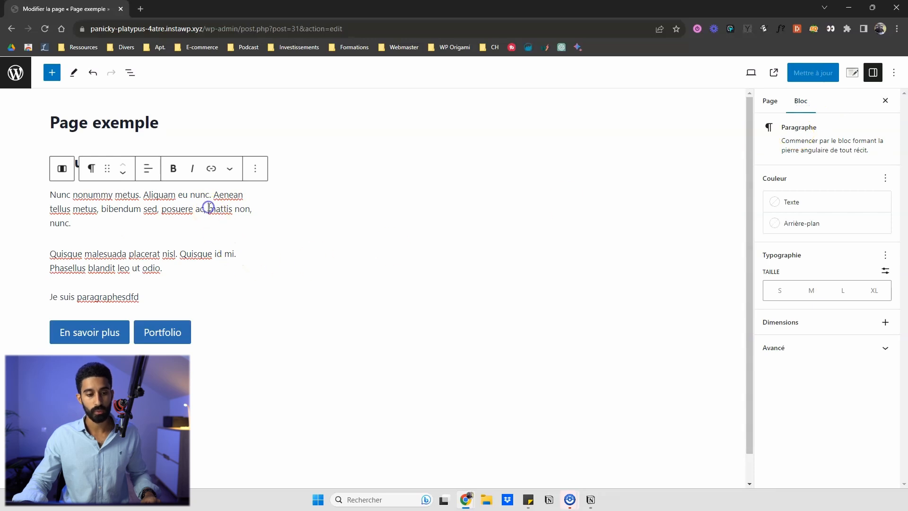
pyautogui.click(175, 263)
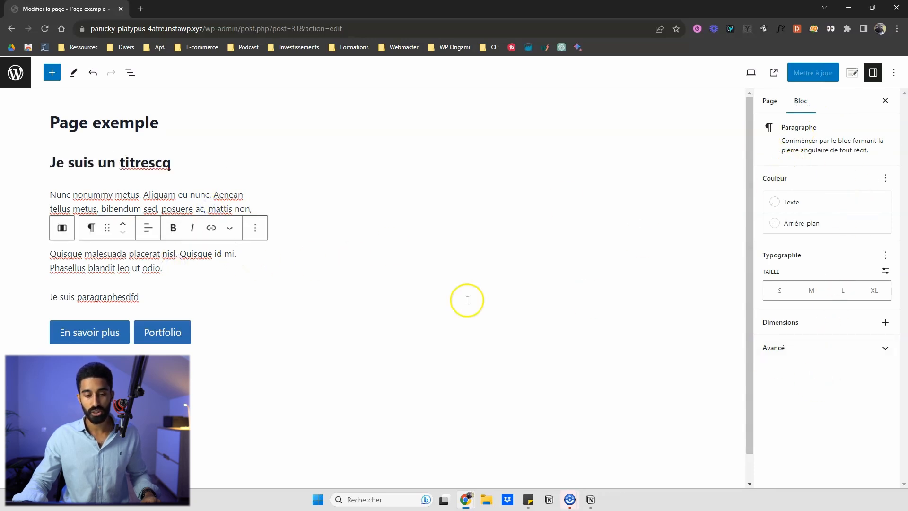
pyautogui.click(138, 295)
pyautogui.click(168, 193)
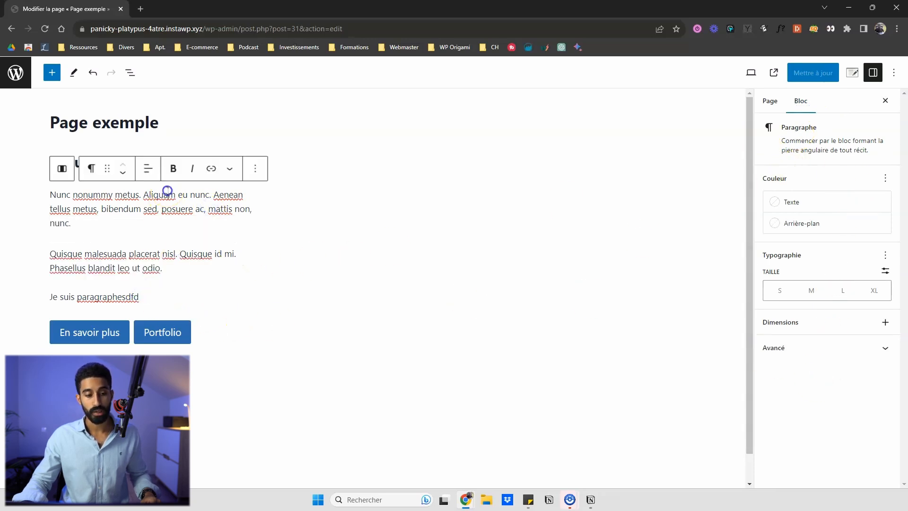
pyautogui.click(183, 151)
pyautogui.click(180, 202)
pyautogui.click(161, 267)
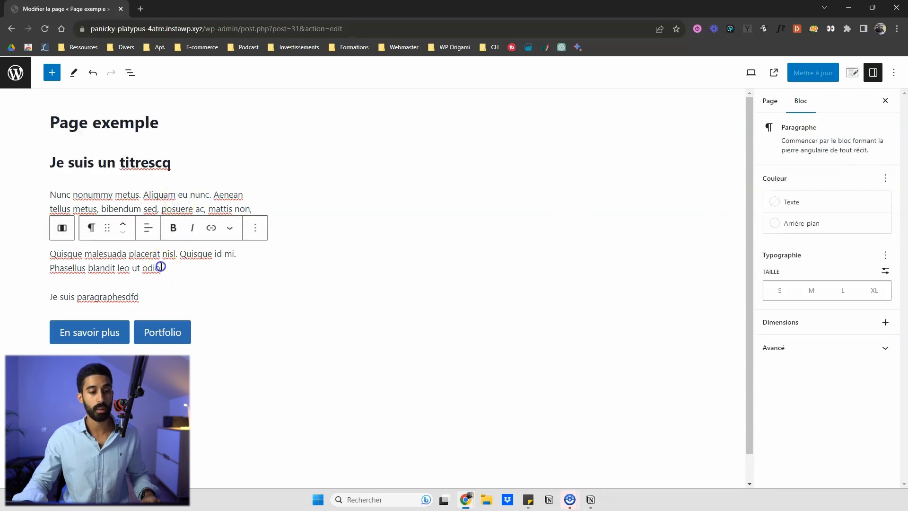
# - Select the Portfolio button and compare its block settings with its style options
pyautogui.click(162, 333)
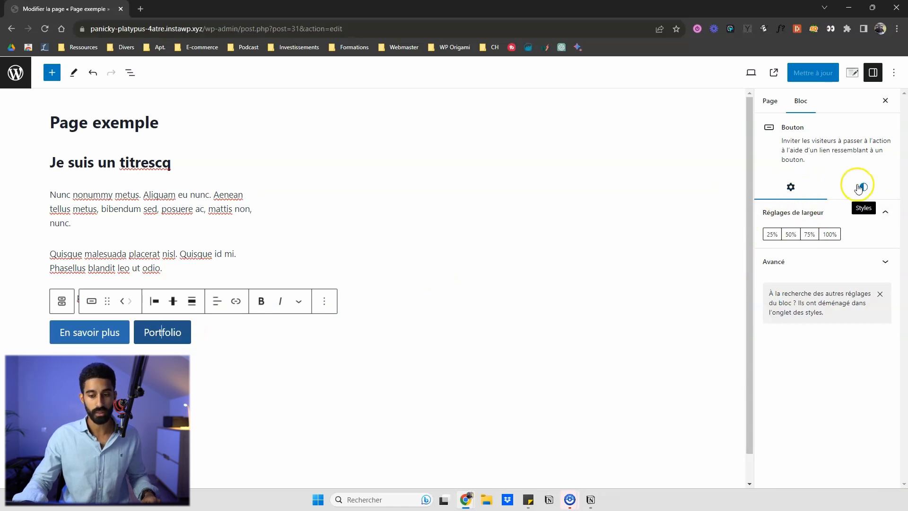
pyautogui.click(842, 185)
pyautogui.click(795, 189)
pyautogui.click(843, 186)
# - Select the second paragraph of the first column and look at the additional options of its colour settings
pyautogui.click(207, 258)
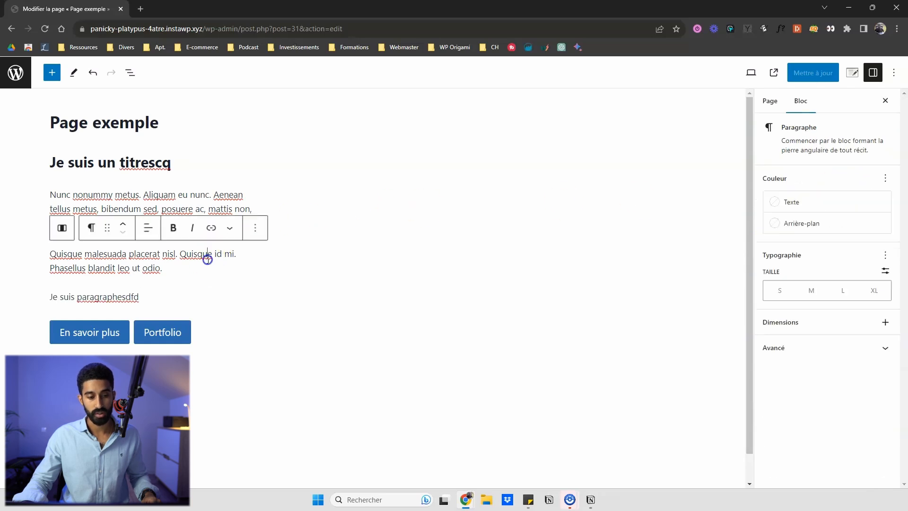
pyautogui.click(217, 210)
pyautogui.click(147, 262)
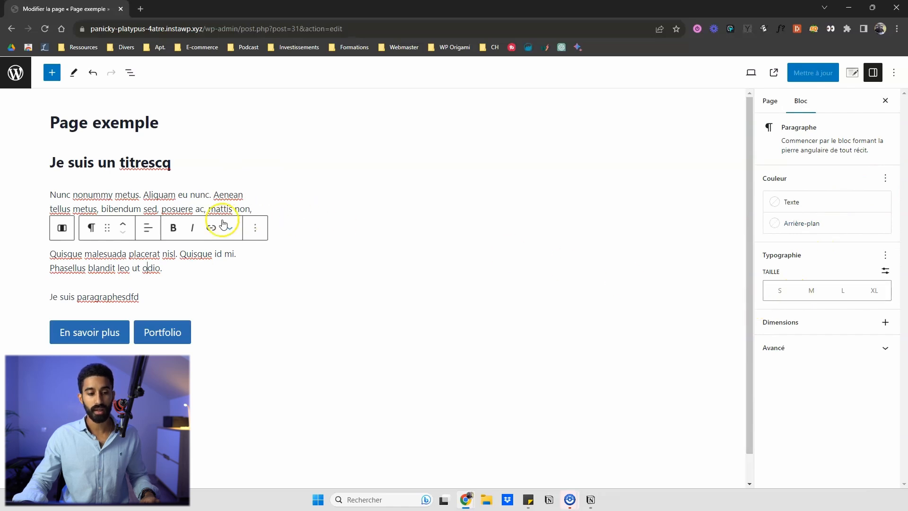
pyautogui.click(885, 182)
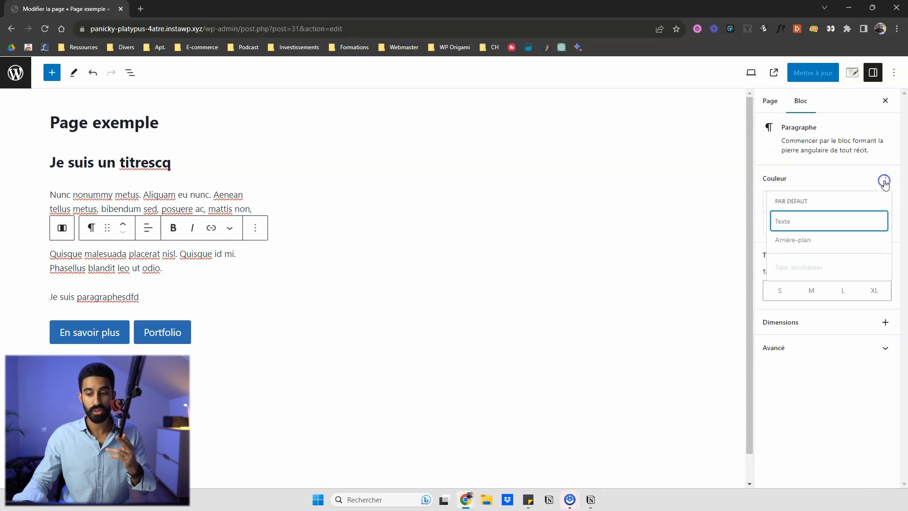
pyautogui.click(837, 181)
# - Add the Interlignage control to the paragraph's typography settings, and remove it again
pyautogui.click(889, 255)
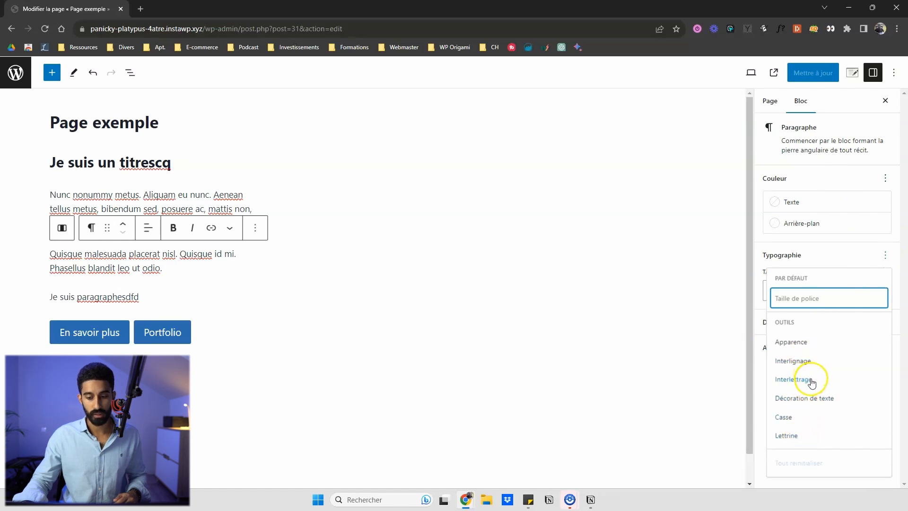
pyautogui.click(808, 361)
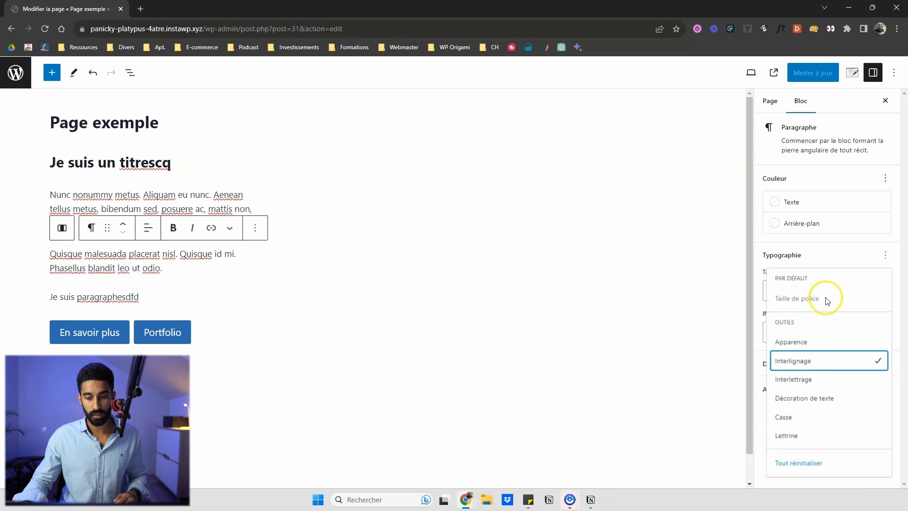
pyautogui.click(833, 255)
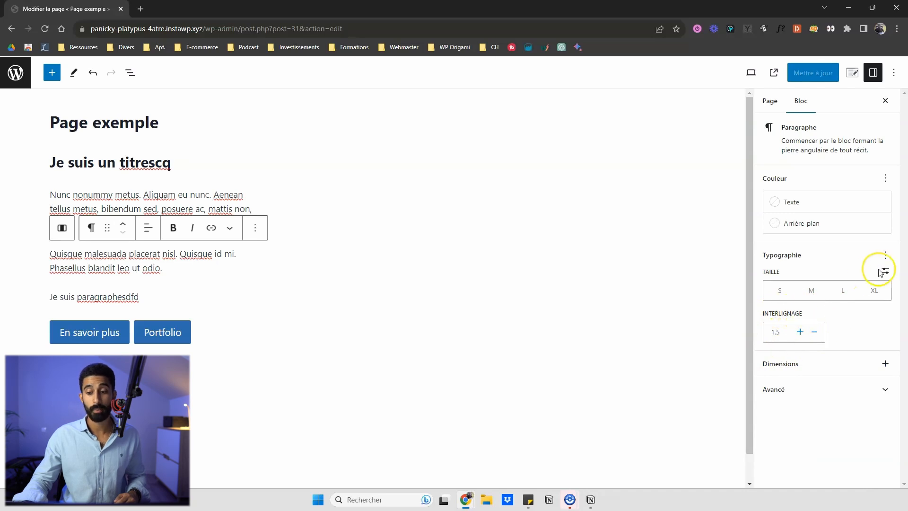
pyautogui.click(885, 255)
pyautogui.click(844, 360)
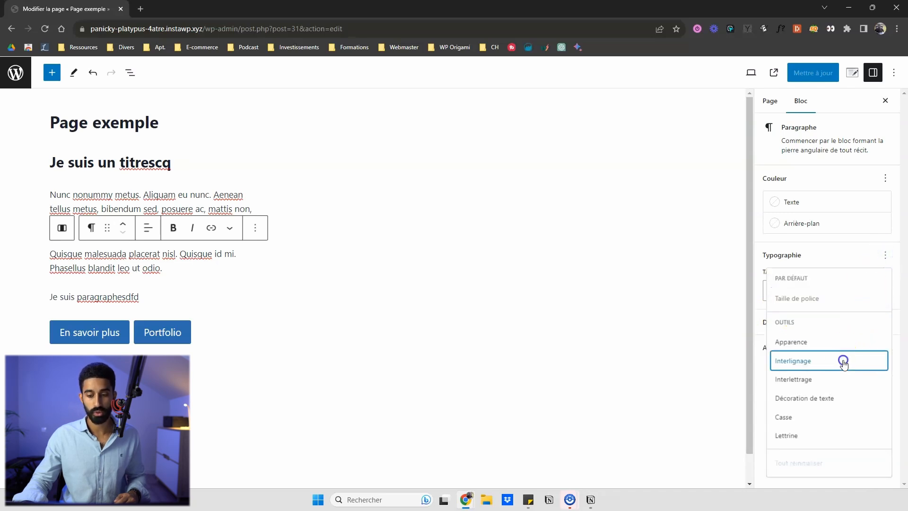
pyautogui.click(831, 265)
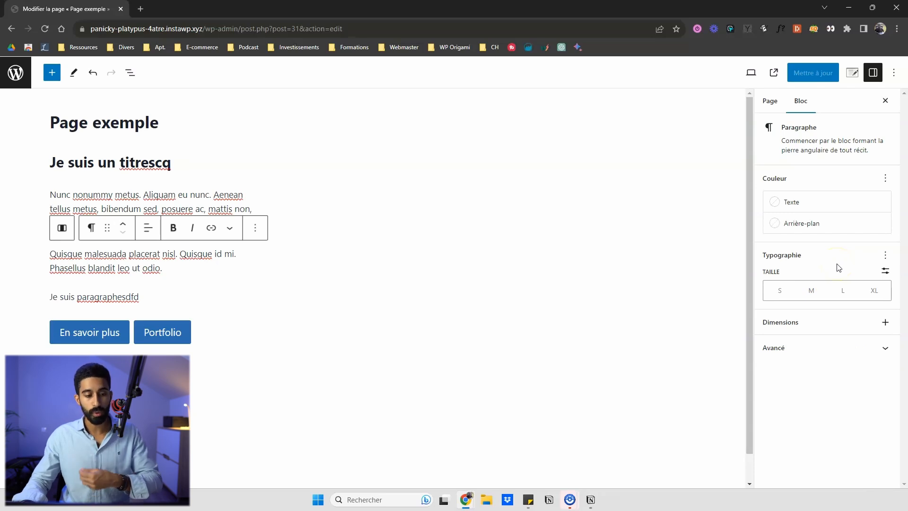
# - Review the second paragraph's typography, colour and advanced options without changing anything
pyautogui.click(886, 254)
pyautogui.click(886, 178)
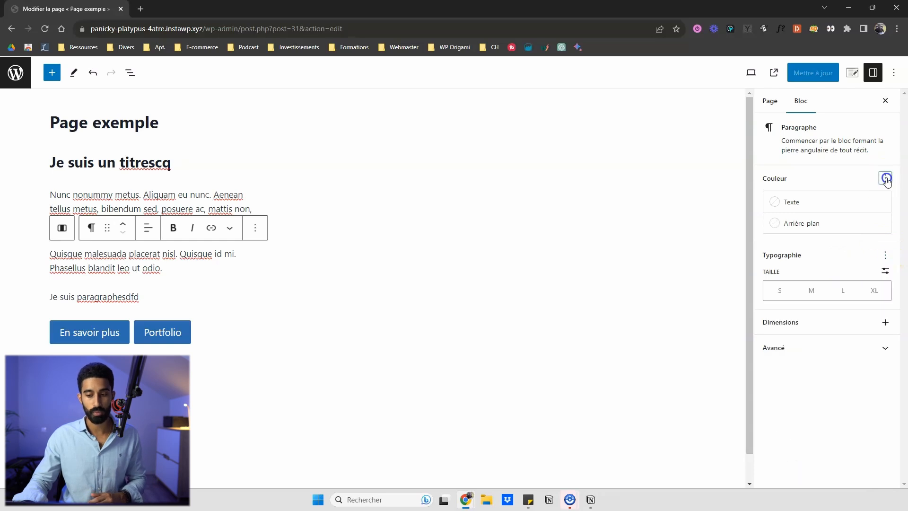
pyautogui.click(887, 178)
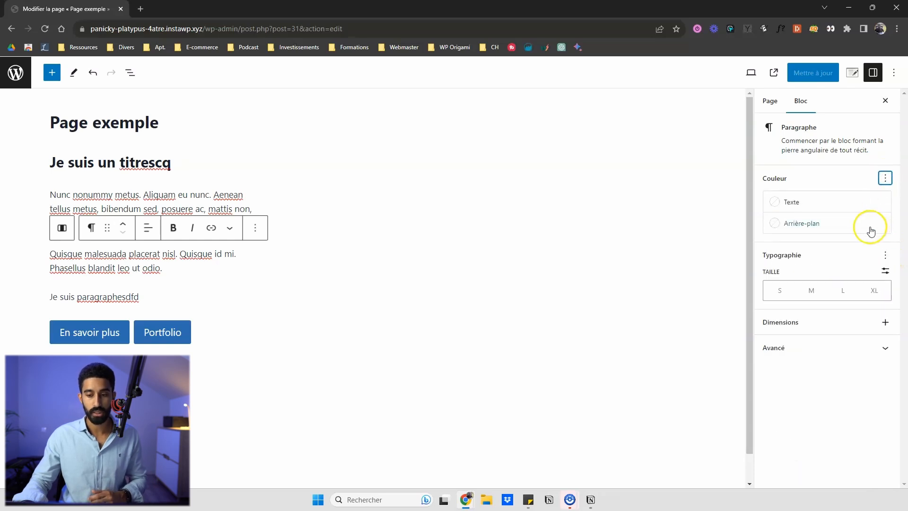
pyautogui.click(810, 347)
pyautogui.click(811, 347)
pyautogui.click(807, 199)
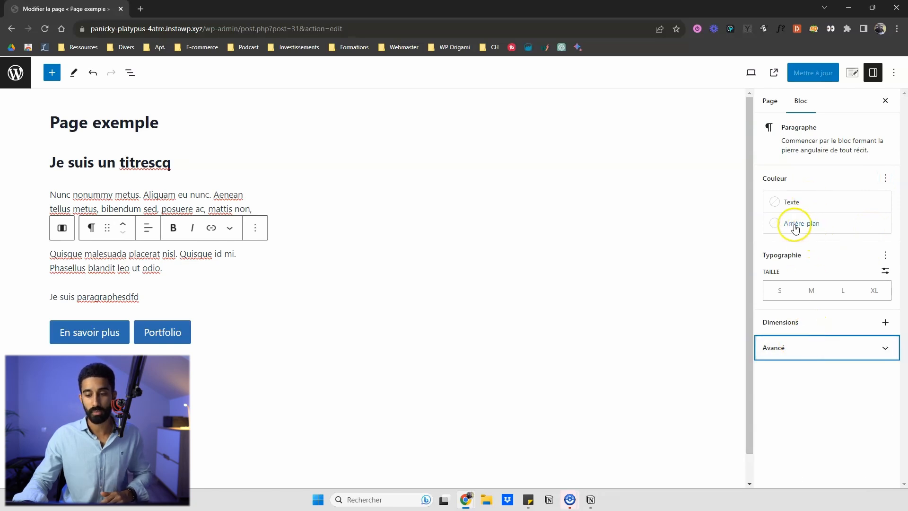
# - Try the Accent text colour on the first column's first paragraph, and settle on Accent - alt
pyautogui.click(273, 204)
pyautogui.click(780, 202)
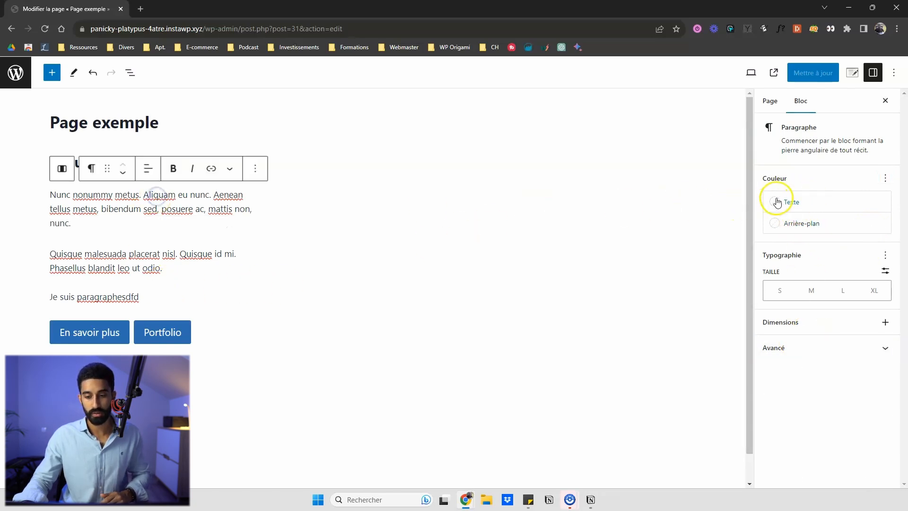
pyautogui.click(626, 296)
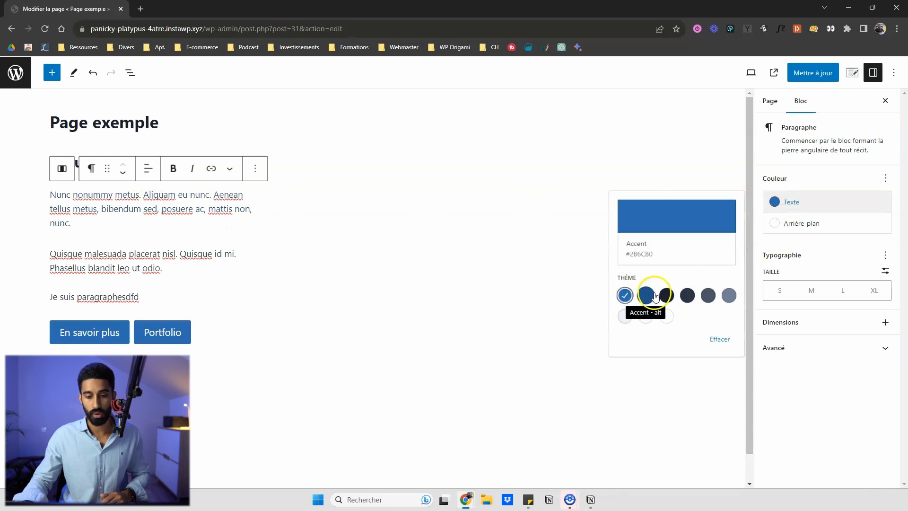
pyautogui.click(646, 295)
# - Give the same paragraph the solid background colour Subtle Background, #EDF2F7
pyautogui.click(818, 226)
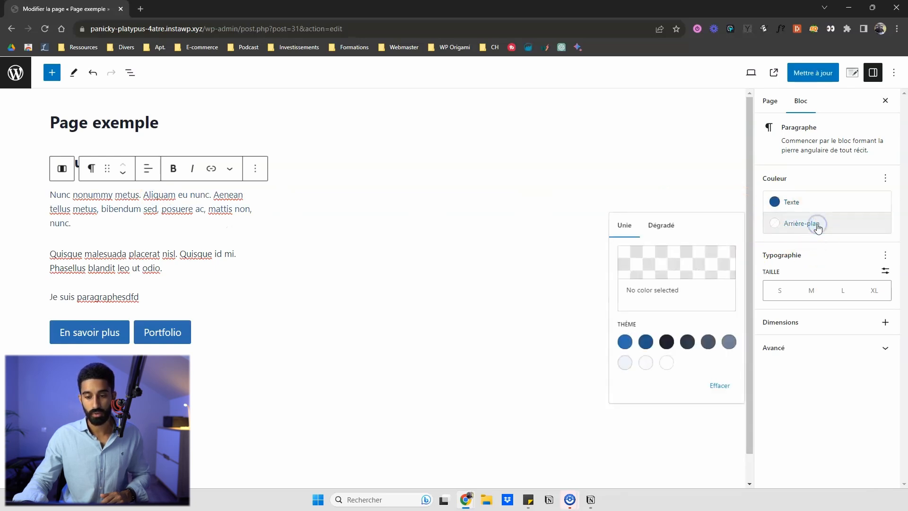
pyautogui.click(625, 363)
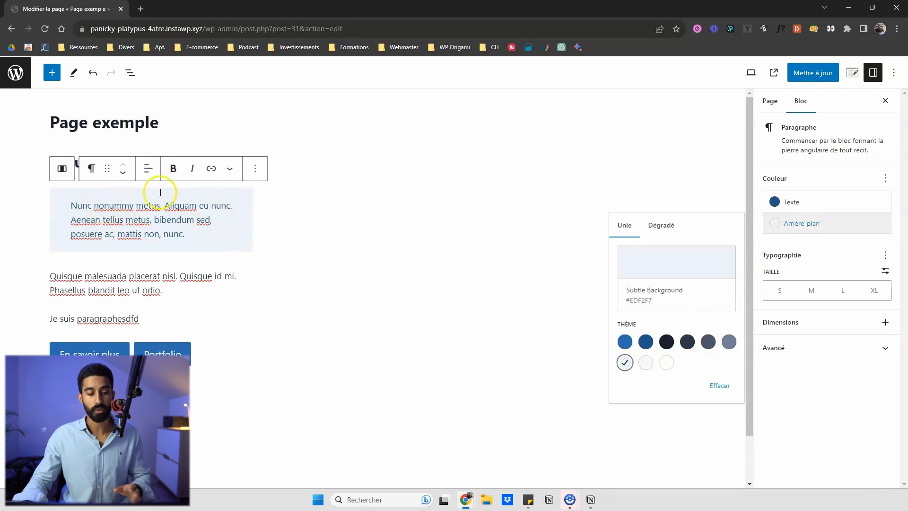
pyautogui.click(244, 220)
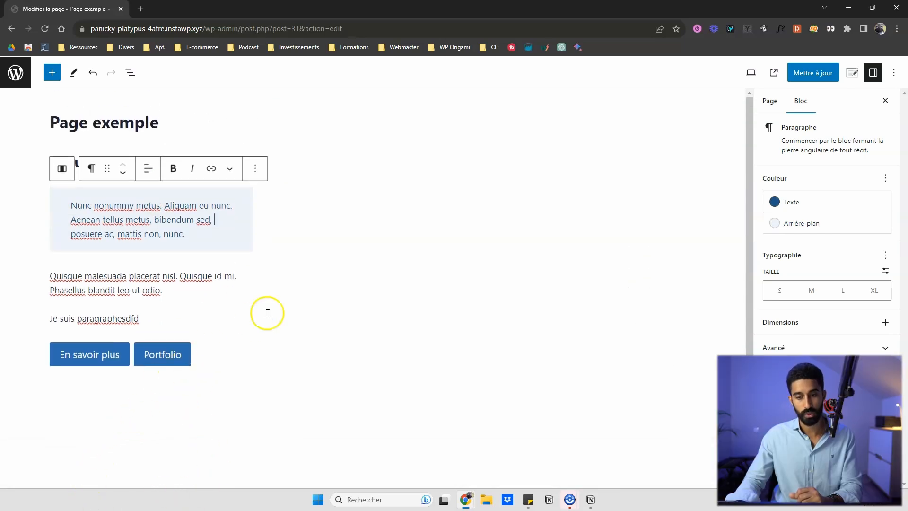
# - Show the block list view and select the first Colonne, followed by its parent Colonnes block
pyautogui.click(130, 72)
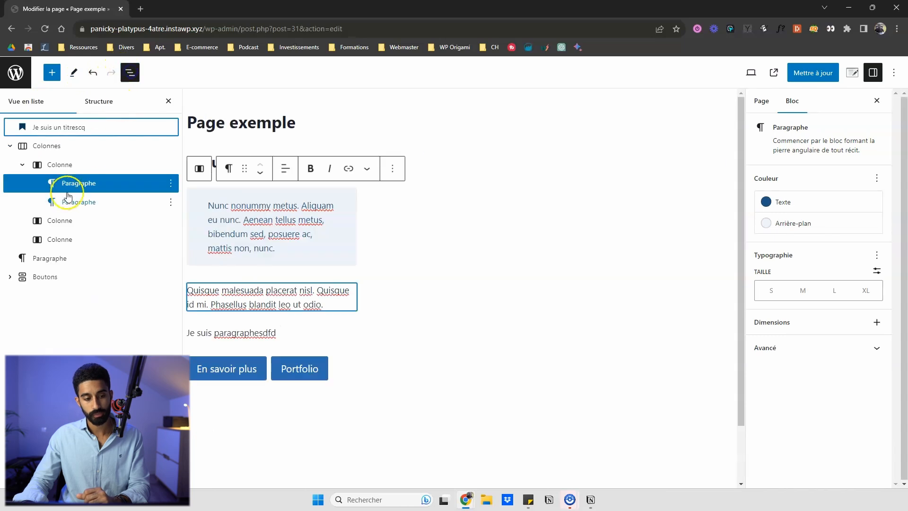
pyautogui.click(58, 166)
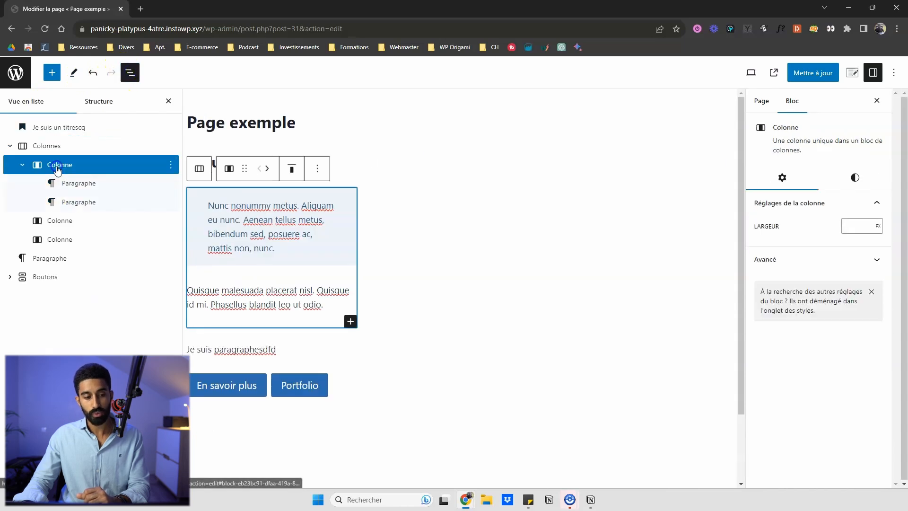
pyautogui.click(45, 146)
# - Enable the block breadcrumb display (Afficher le fil d'ariane des blocs) in the editor preferences, and close the list view
pyautogui.click(893, 72)
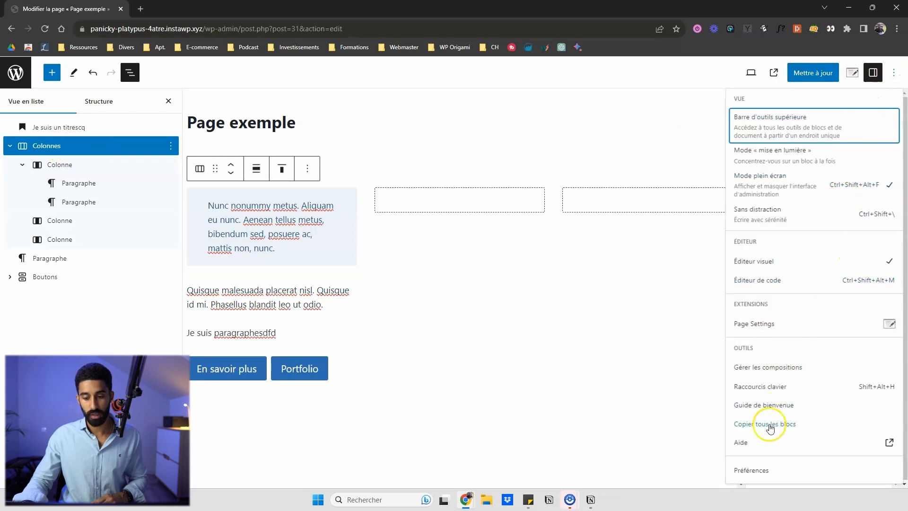
pyautogui.click(752, 470)
pyautogui.scroll(-2, 378, 400)
pyautogui.click(380, 393)
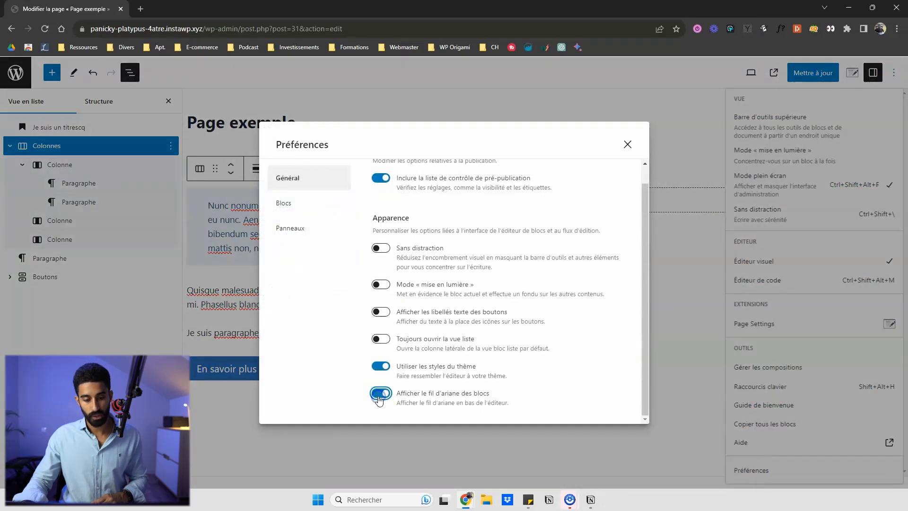
pyautogui.click(627, 144)
pyautogui.click(130, 72)
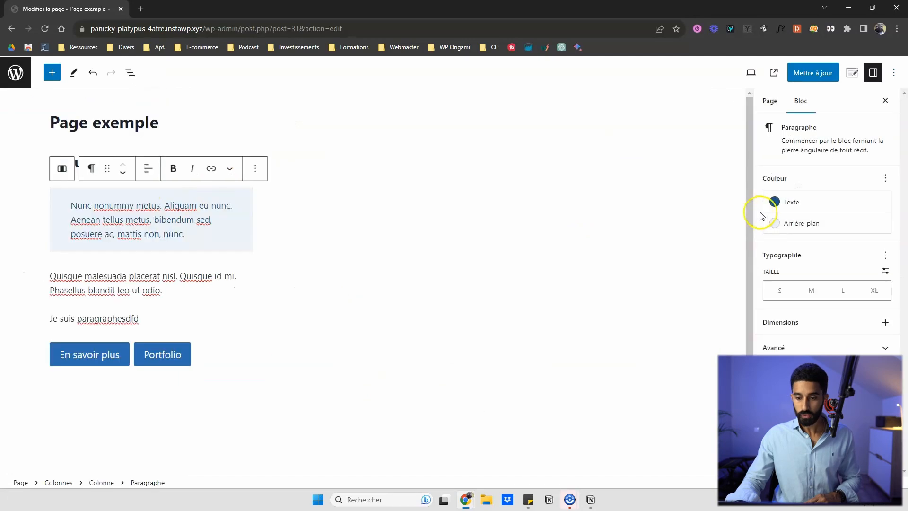
# - Add the internal margins (Marges internes) setting to the first column's first paragraph, and set its horizontal padding to 0
pyautogui.click(885, 254)
pyautogui.click(883, 255)
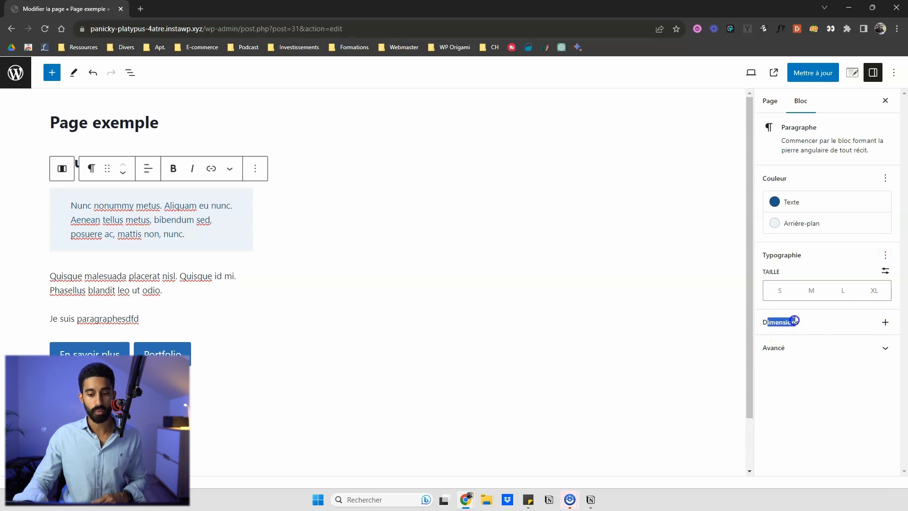
pyautogui.click(819, 322)
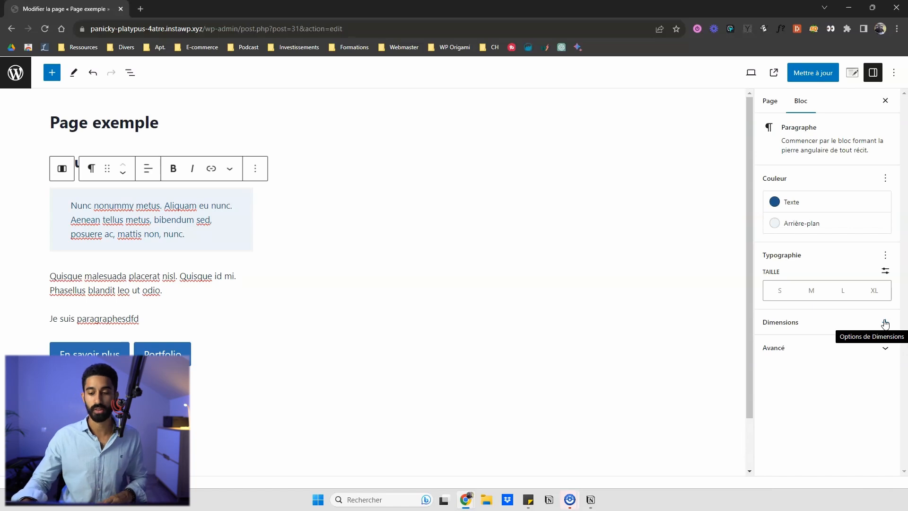
pyautogui.click(885, 323)
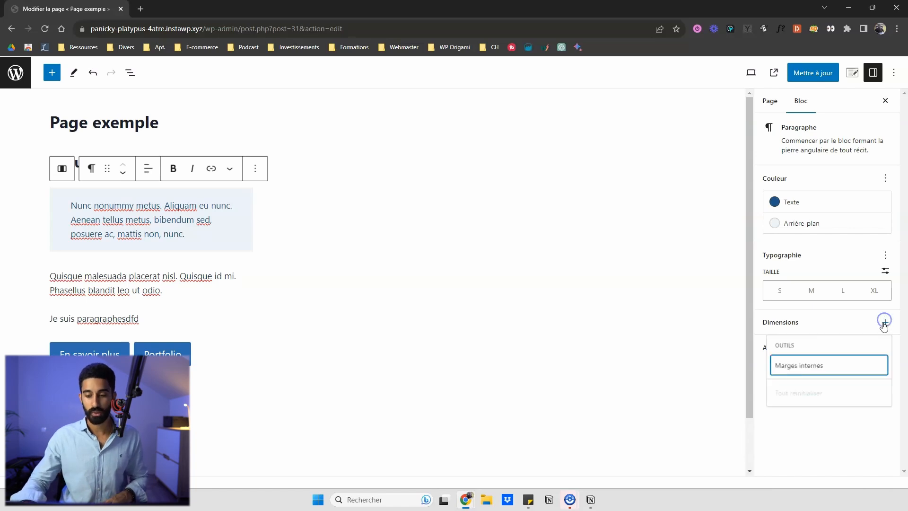
pyautogui.click(816, 366)
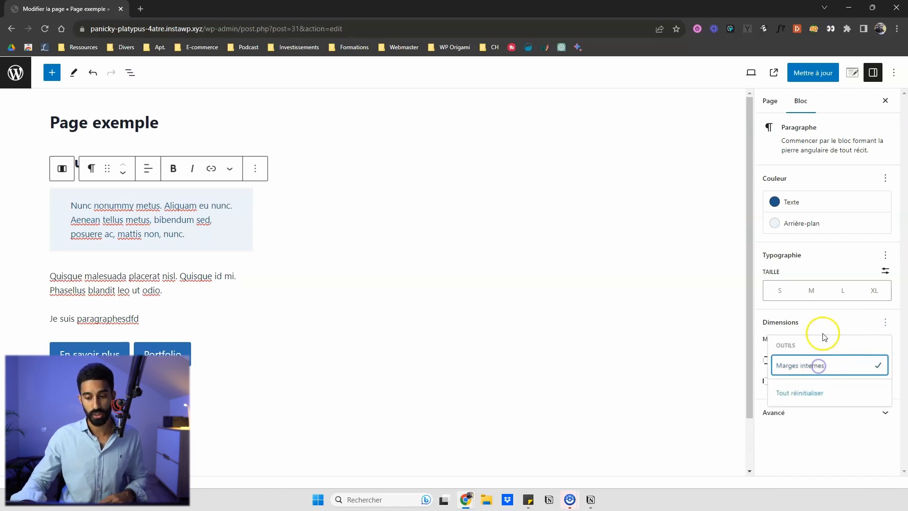
pyautogui.click(827, 333)
pyautogui.moveTo(779, 360); pyautogui.dragTo(779, 380)
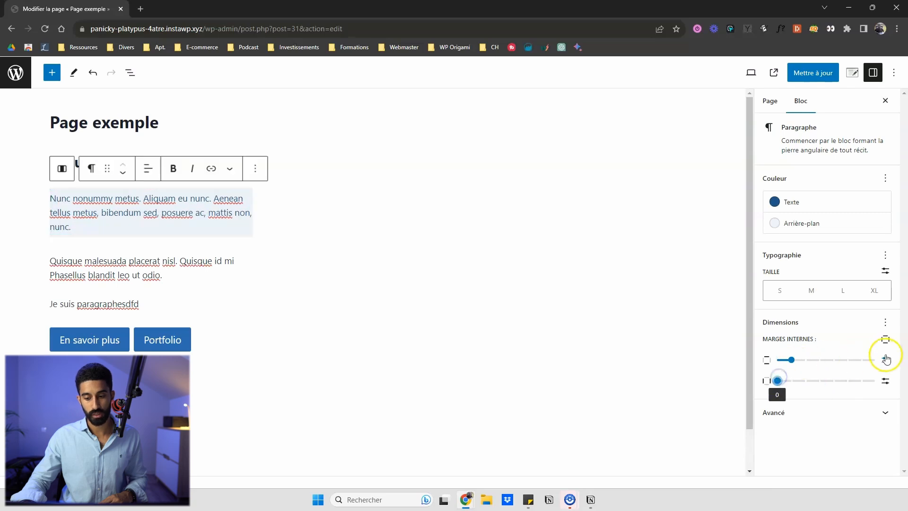
# - Look through the paragraph's padding side modes: Horizontal et vertical, Haut and Droite
pyautogui.click(886, 341)
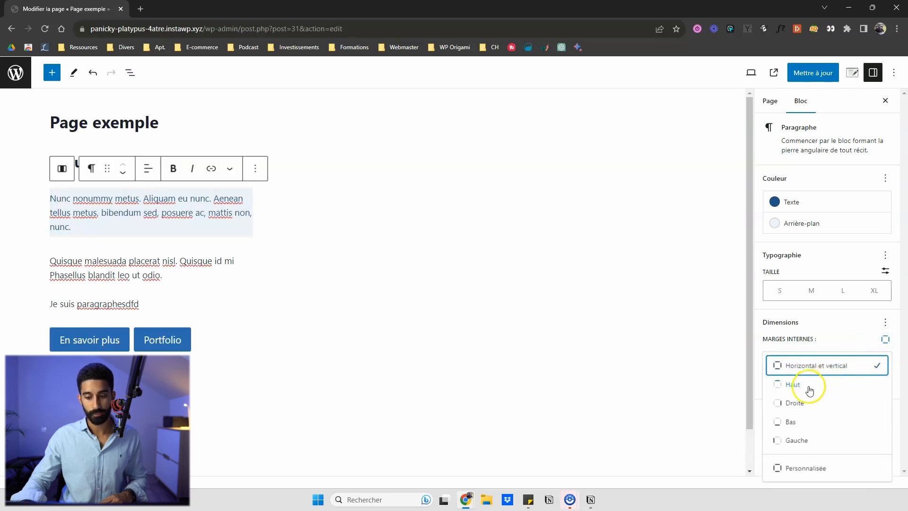
pyautogui.click(825, 371)
pyautogui.click(886, 341)
pyautogui.click(820, 384)
pyautogui.click(885, 336)
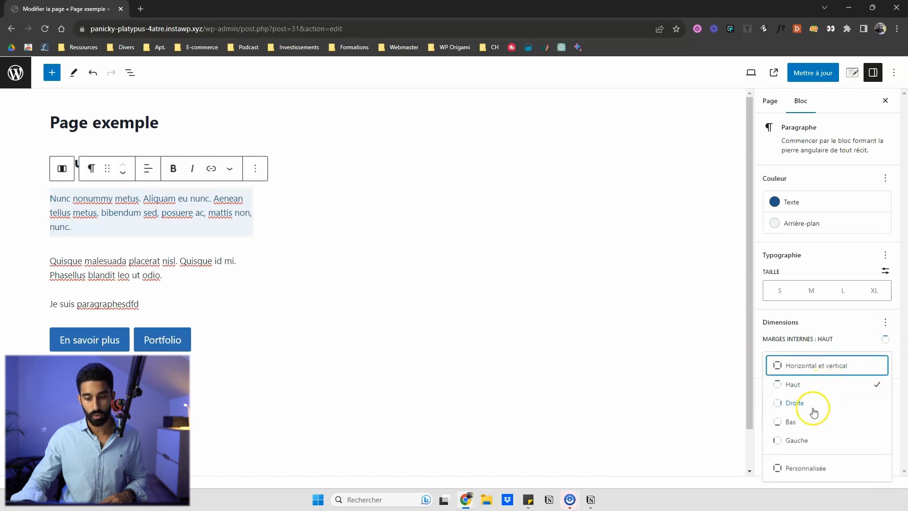
pyautogui.click(799, 402)
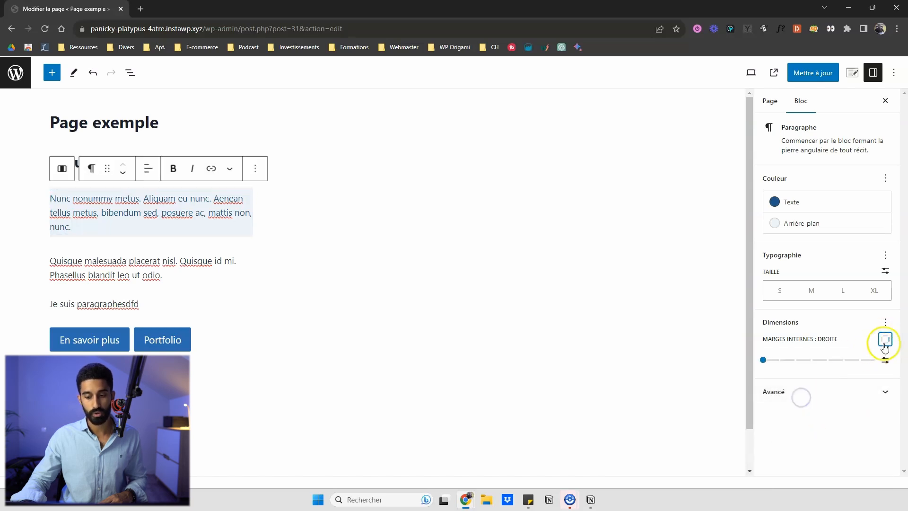
# - Switch the paragraph's padding to Personnalisée with separate sides, and increase the right padding
pyautogui.click(884, 339)
pyautogui.click(797, 471)
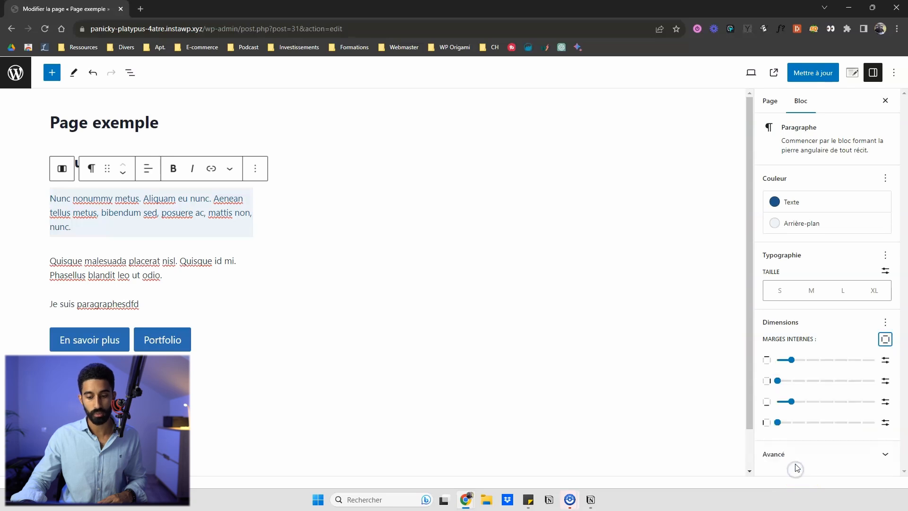
pyautogui.moveTo(778, 381); pyautogui.dragTo(802, 378)
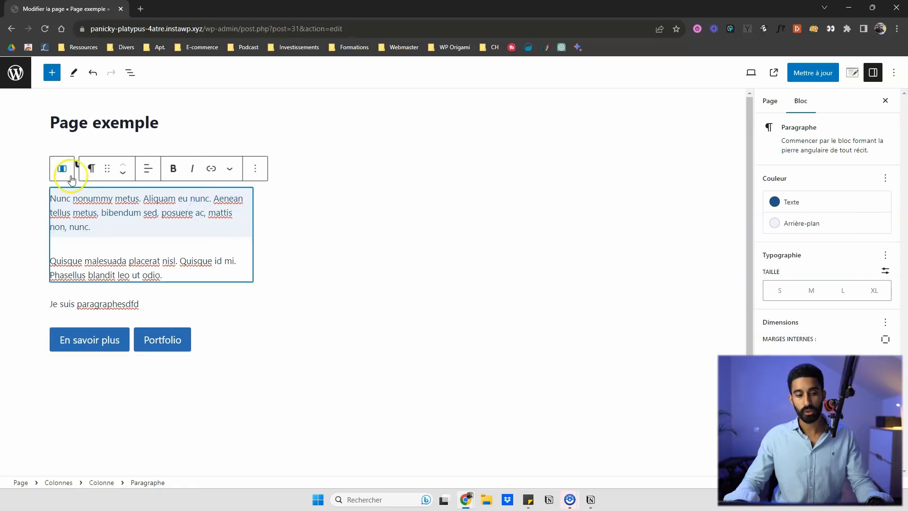
pyautogui.click(132, 274)
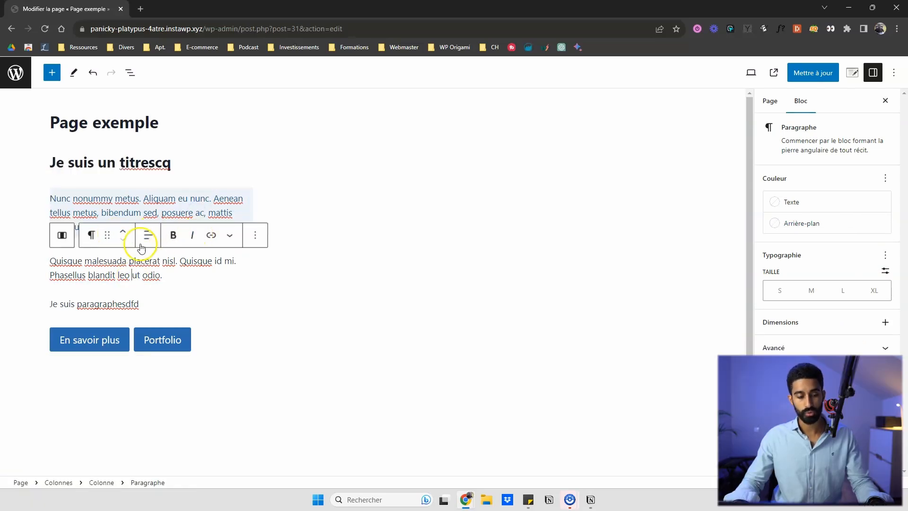
pyautogui.click(92, 312)
pyautogui.click(226, 304)
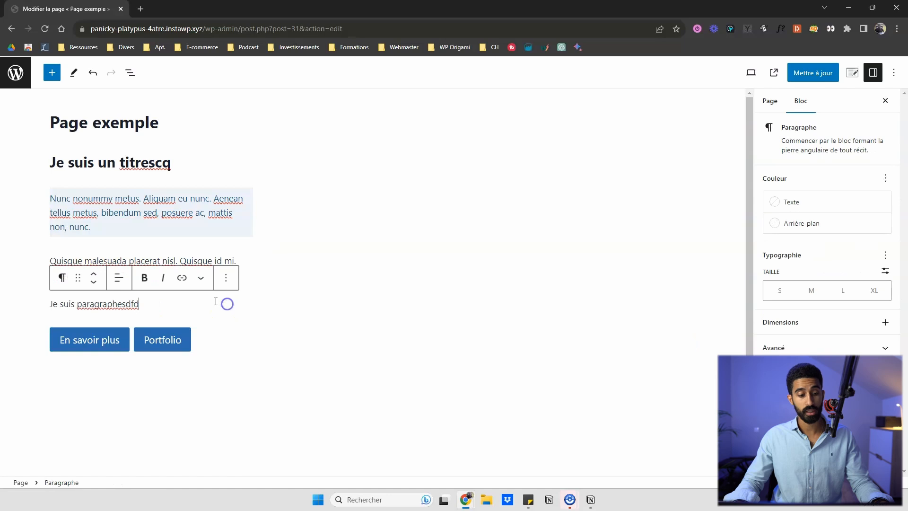
# - Make the words "us. Aliqua" in the first column's first paragraph bold and italic
pyautogui.click(139, 209)
pyautogui.moveTo(130, 199); pyautogui.dragTo(170, 199)
pyautogui.click(173, 169)
pyautogui.click(191, 169)
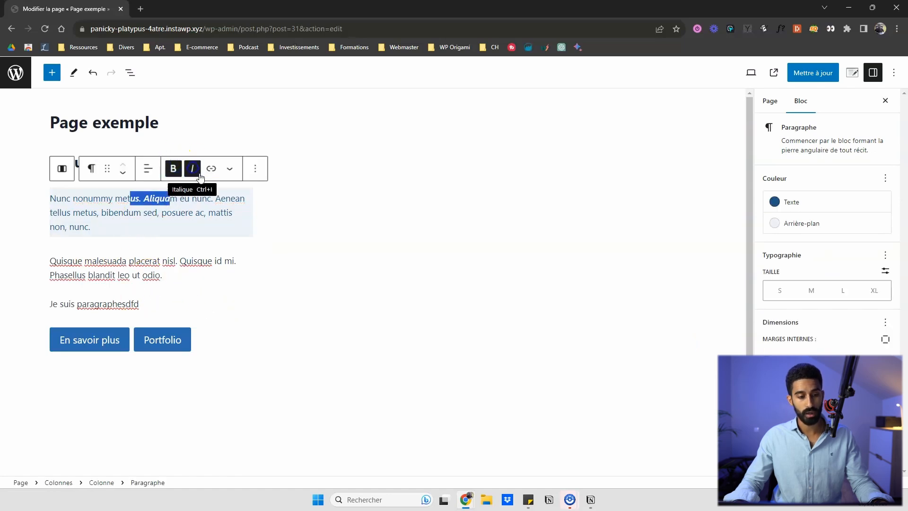
# - Link the bold italic words to the URL # and set the link to open in a new tab
pyautogui.click(211, 168)
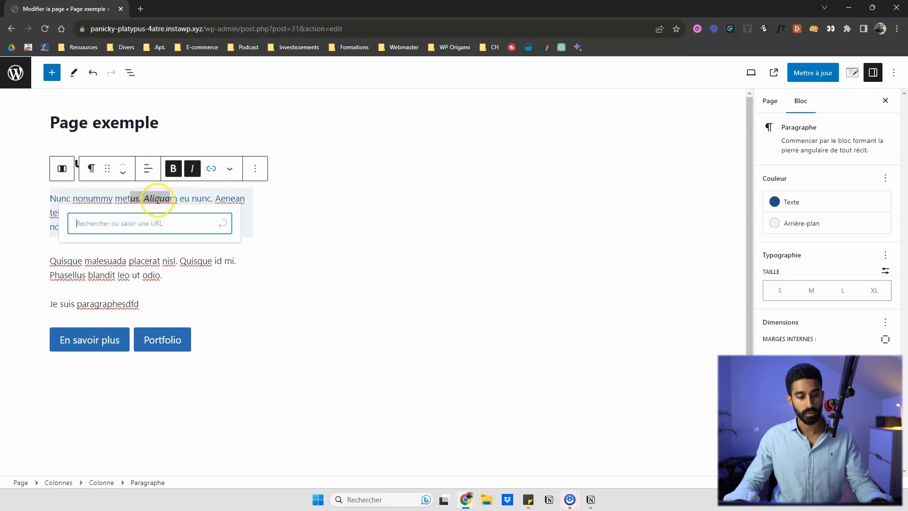
pyautogui.write('#')
pyautogui.click(192, 224)
pyautogui.click(225, 226)
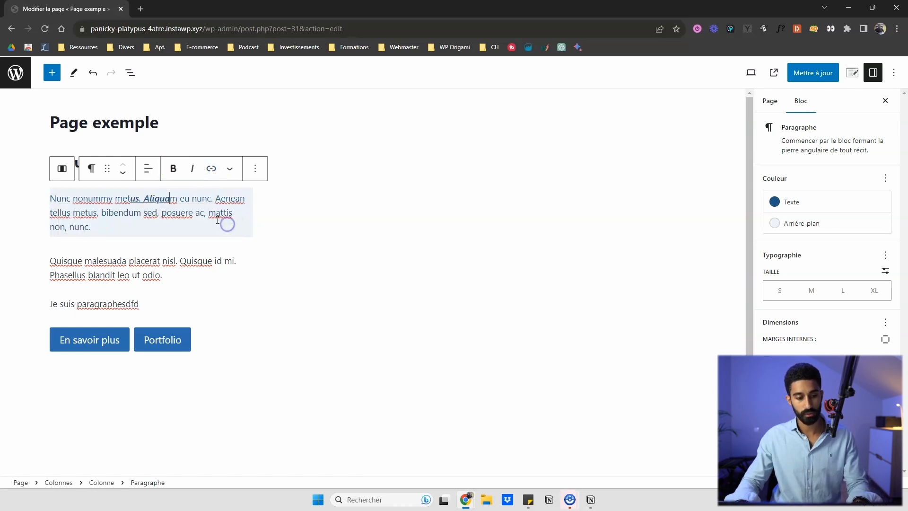
pyautogui.click(162, 199)
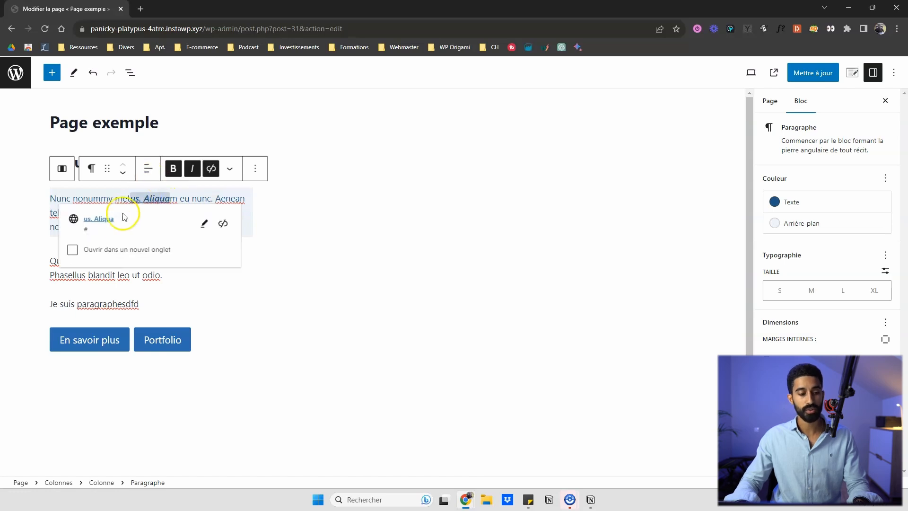
pyautogui.click(72, 254)
pyautogui.click(155, 198)
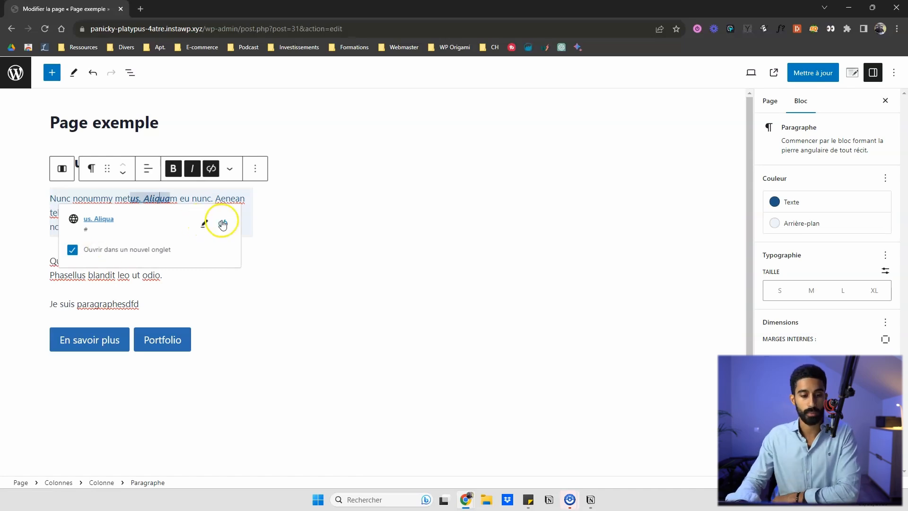
# - Review the additional text formatting options available for the linked words, such as Barrer, Exposant and Note de bas de page
pyautogui.click(229, 171)
pyautogui.click(243, 204)
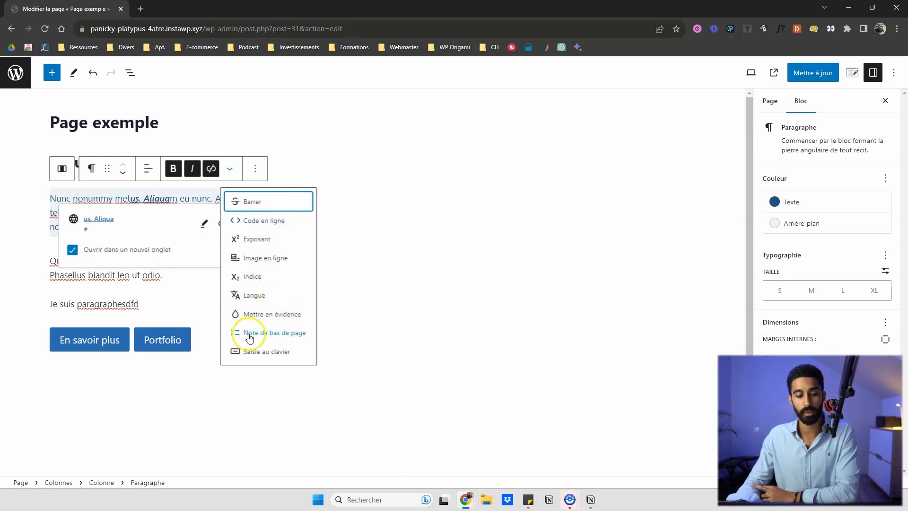
pyautogui.click(174, 290)
# - Highlight the text "da placerat nis" in the first column's second paragraph with the Accent background colour, #2B6CB0
pyautogui.moveTo(174, 260); pyautogui.dragTo(118, 258)
pyautogui.click(230, 235)
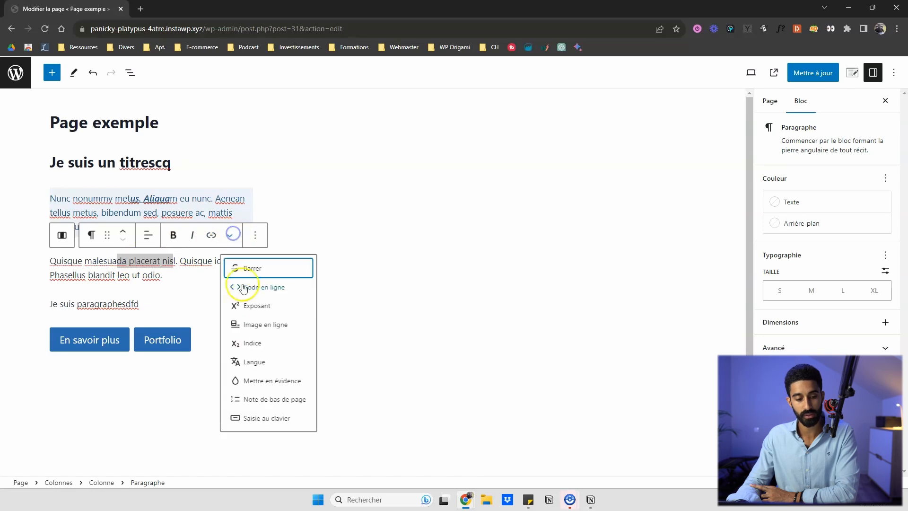
pyautogui.click(258, 381)
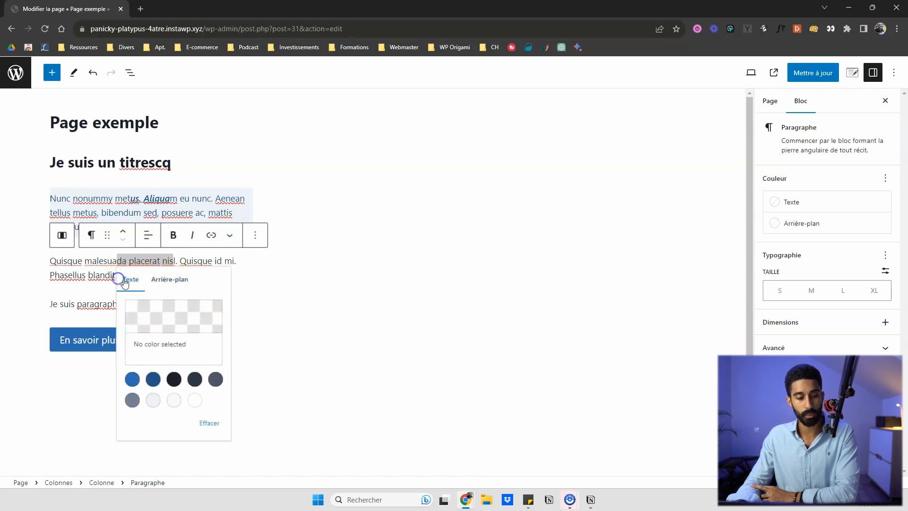
pyautogui.click(190, 383)
pyautogui.click(194, 420)
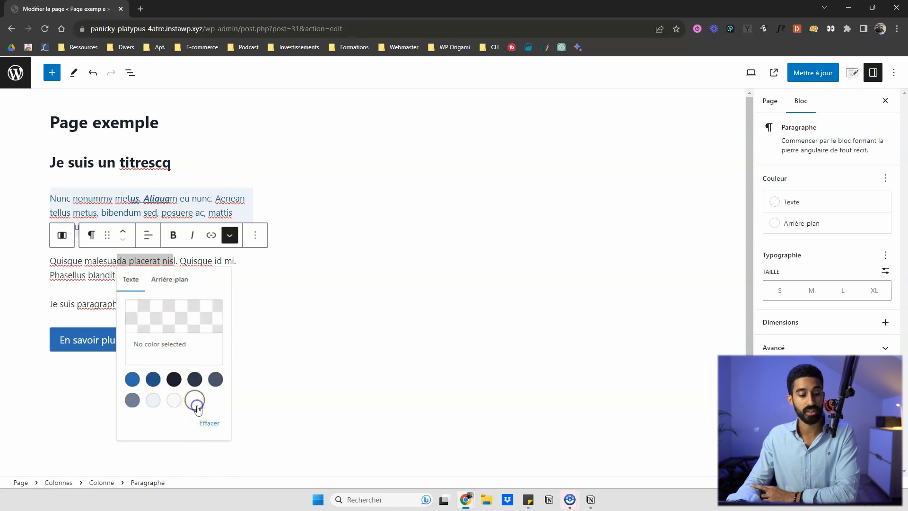
pyautogui.click(172, 281)
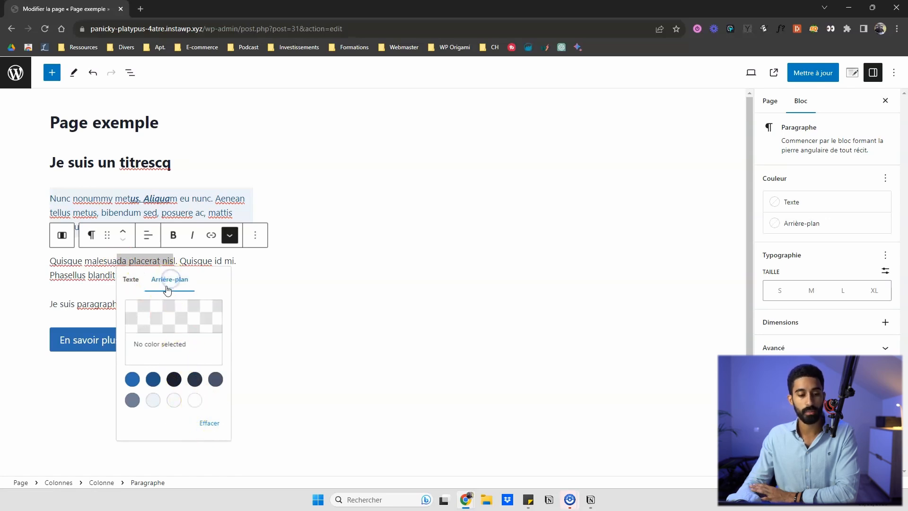
pyautogui.click(132, 380)
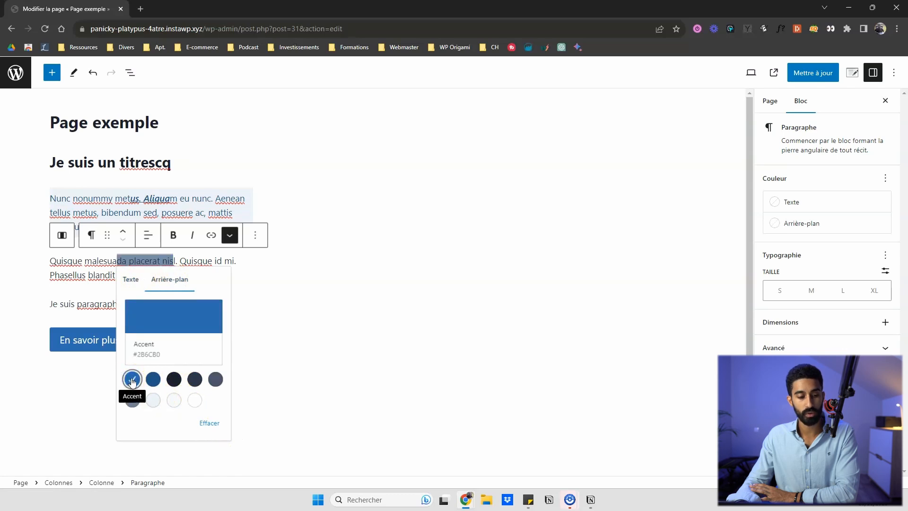
# - Set the text colour of the highlighted words to white, #FFFFFF, and close the highlight colour settings
pyautogui.click(131, 279)
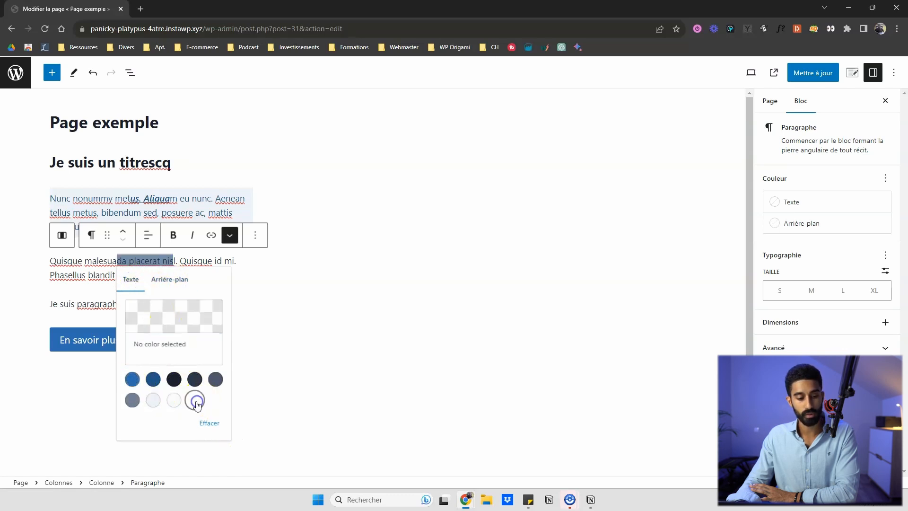
pyautogui.click(163, 312)
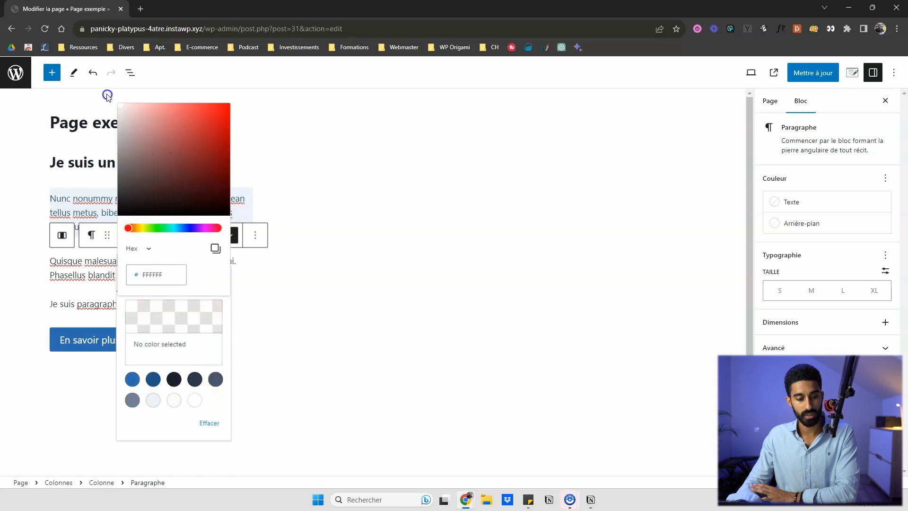
pyautogui.click(130, 114)
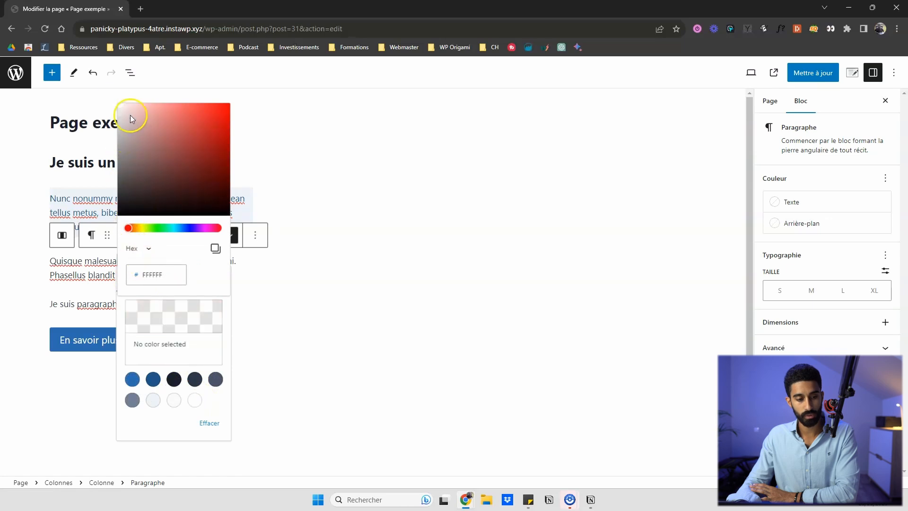
pyautogui.click(191, 399)
pyautogui.click(158, 280)
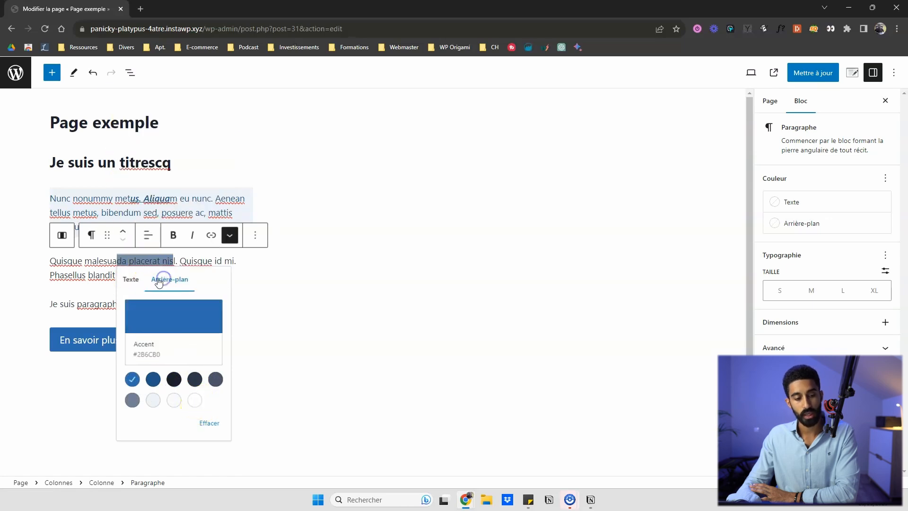
pyautogui.click(250, 302)
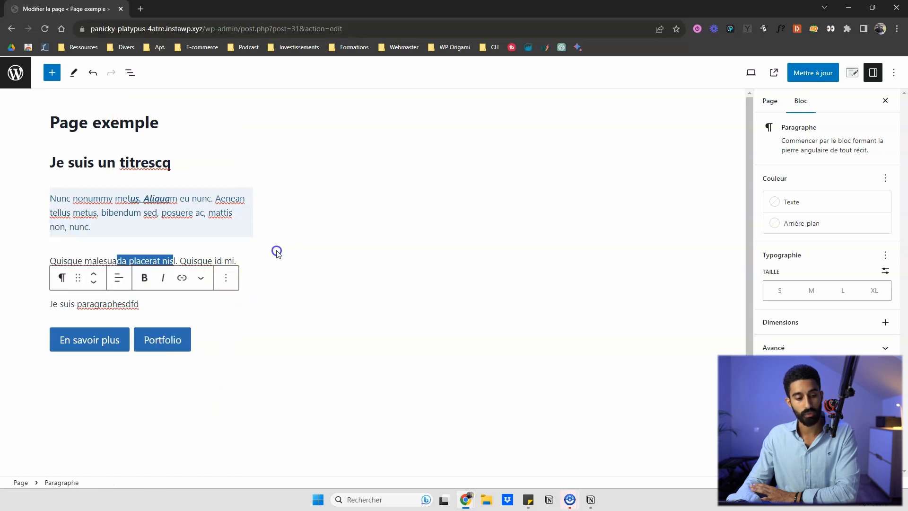
pyautogui.click(277, 251)
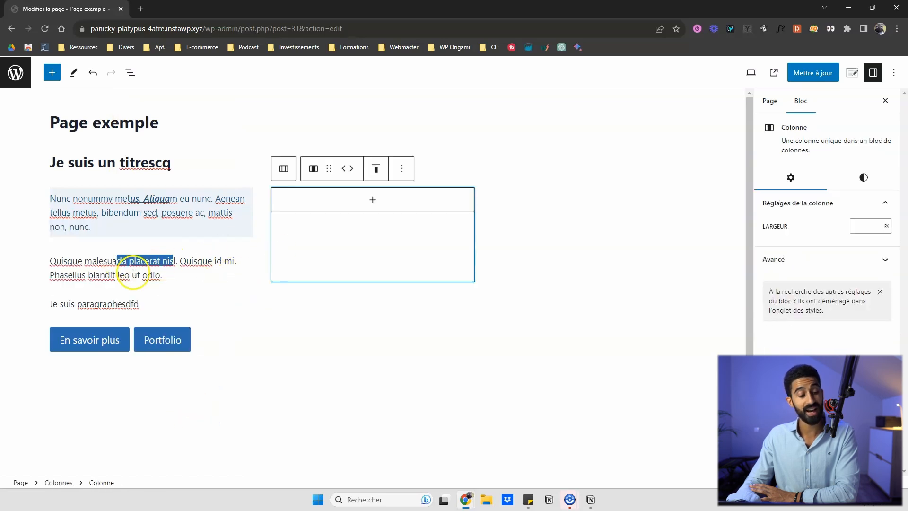
# - Try to clear the text colour and background highlight from the words "da placerat nis" in the first column's second paragraph
pyautogui.click(122, 260)
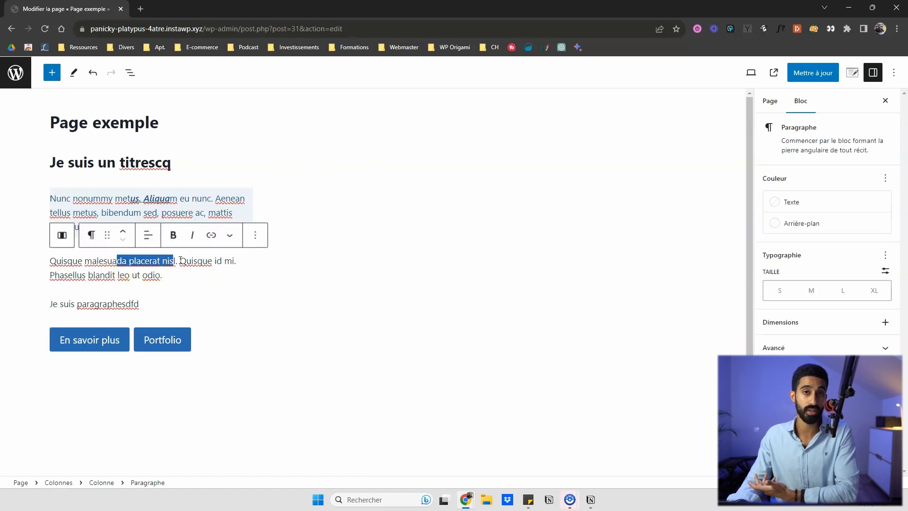
pyautogui.click(243, 281)
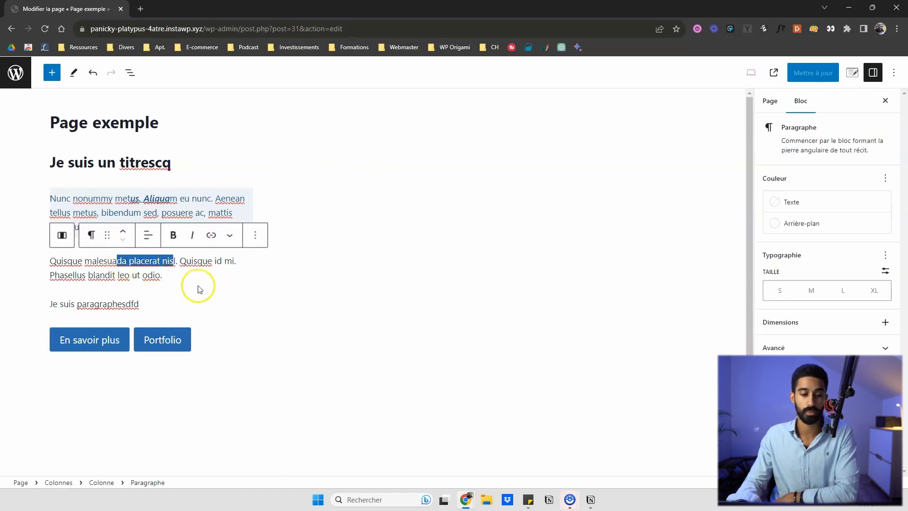
pyautogui.click(228, 242)
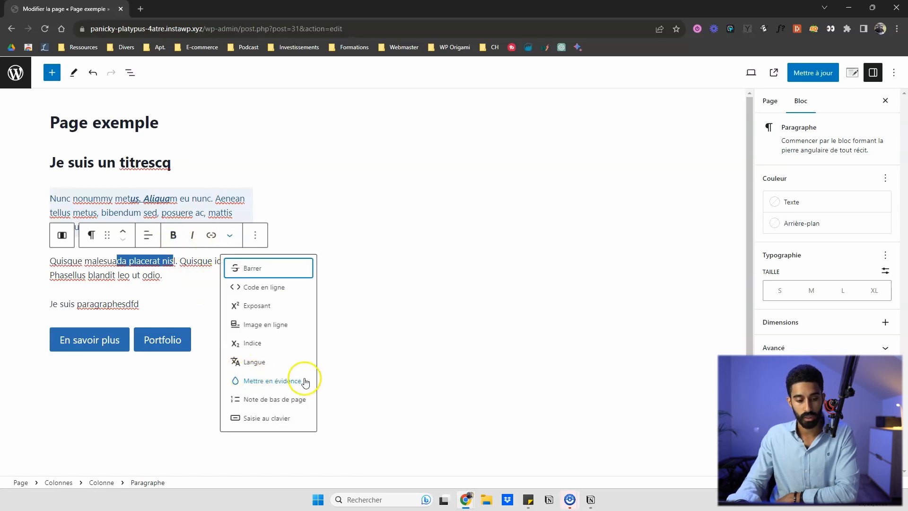
pyautogui.click(264, 380)
pyautogui.click(255, 438)
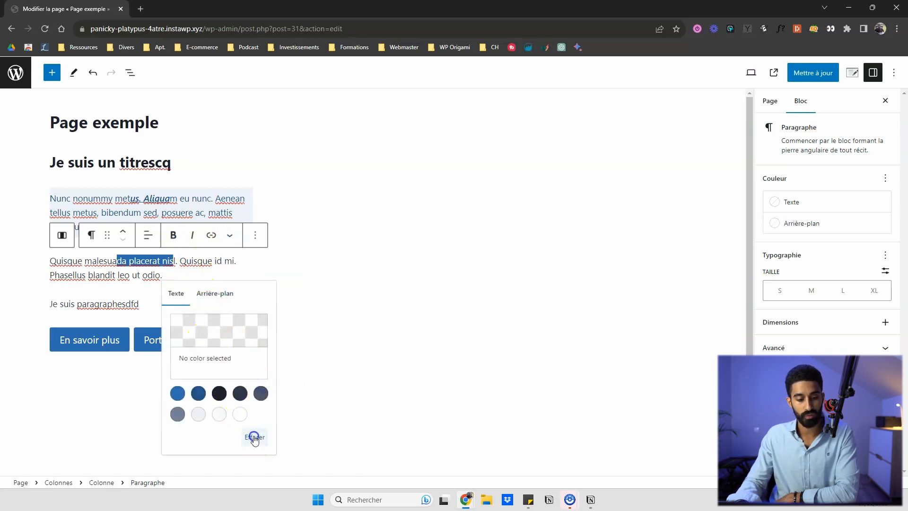
pyautogui.click(211, 293)
pyautogui.click(252, 440)
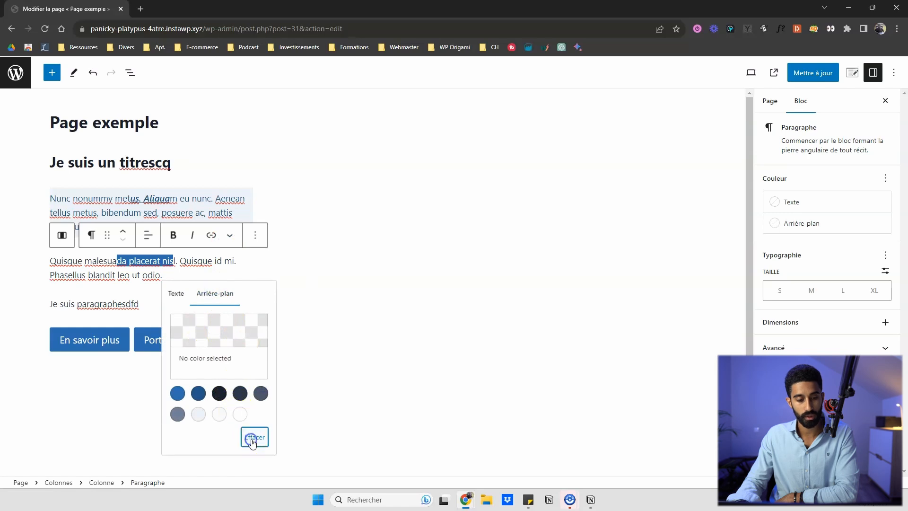
# - Place the cursor within the highlighted words in the second paragraph and remove their Accent background highlight
pyautogui.click(161, 261)
pyautogui.click(232, 236)
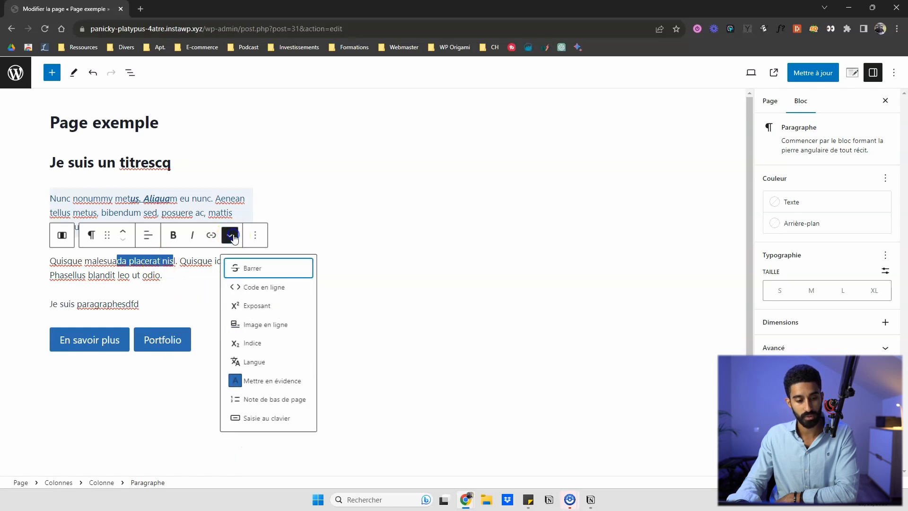
pyautogui.click(135, 257)
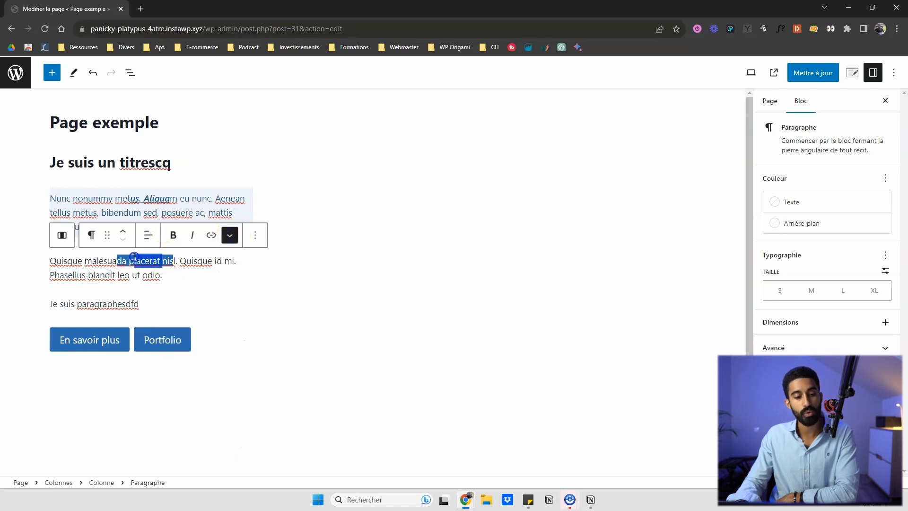
pyautogui.click(150, 275)
pyautogui.click(230, 236)
pyautogui.click(267, 382)
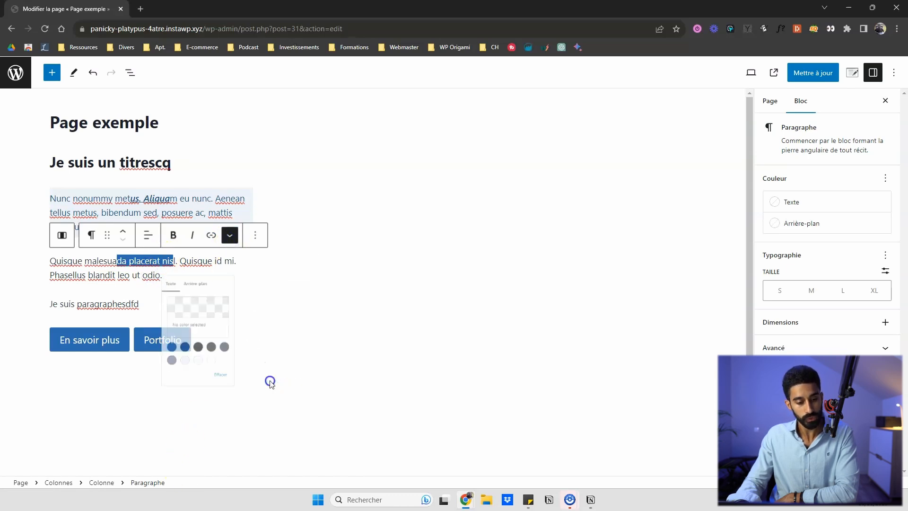
pyautogui.click(215, 293)
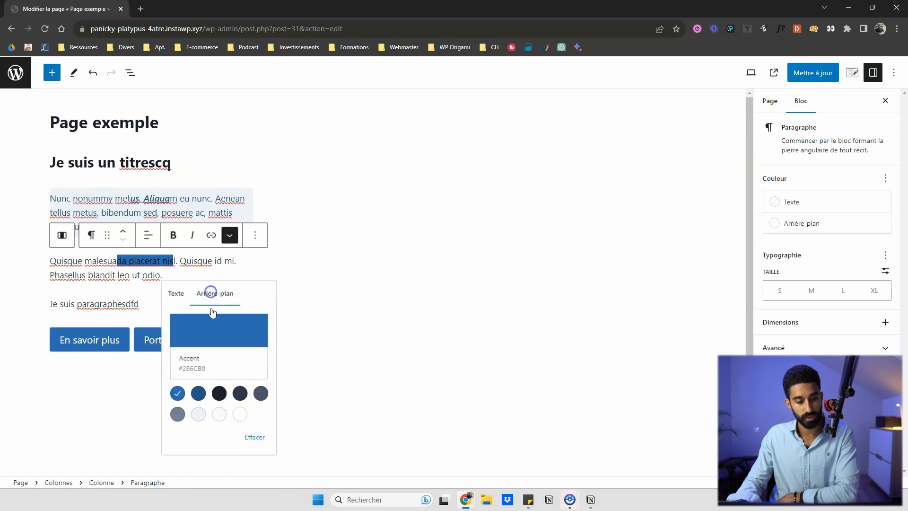
pyautogui.click(249, 437)
pyautogui.click(226, 237)
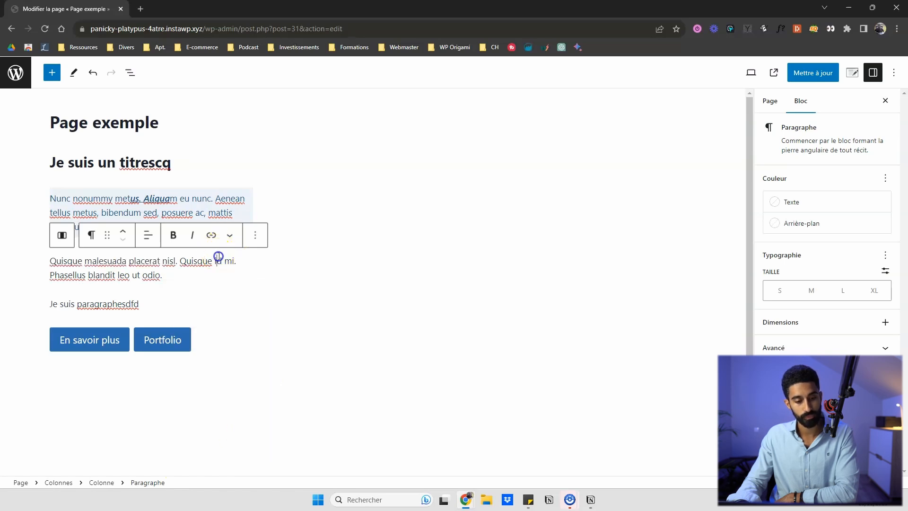
# - Copy the second paragraph block and paste its text as a new paragraph below the En savoir plus and Portfolio buttons
pyautogui.click(230, 235)
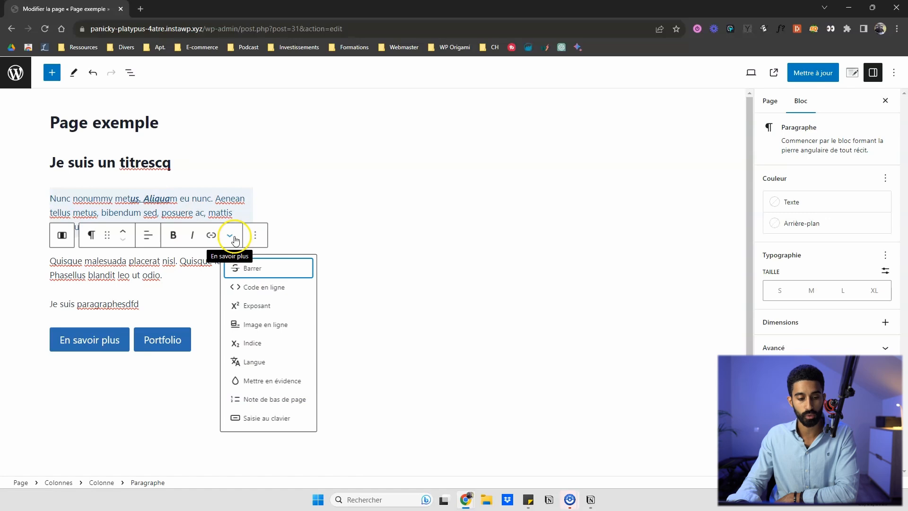
pyautogui.click(255, 238)
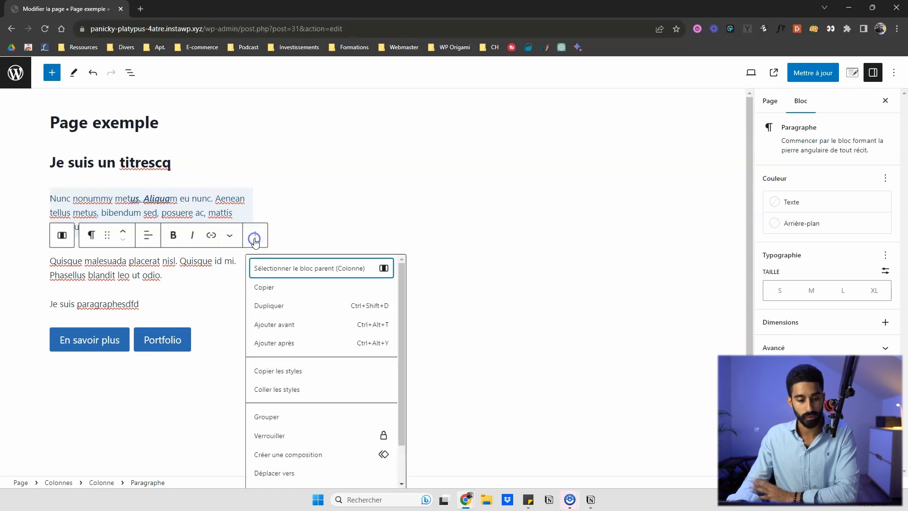
pyautogui.click(261, 291)
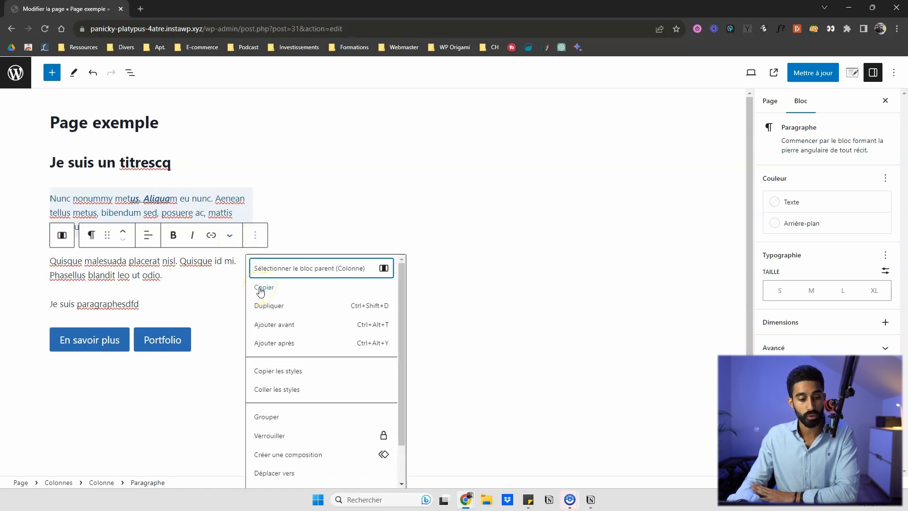
pyautogui.click(261, 291)
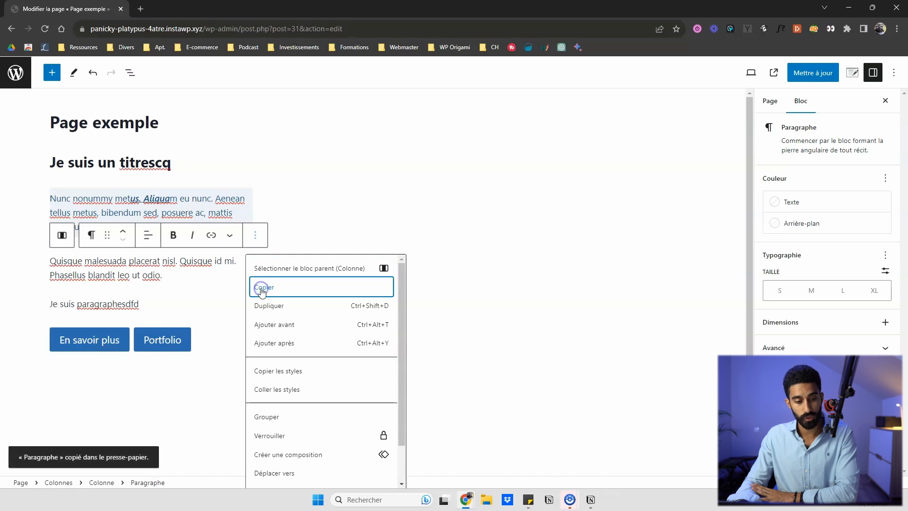
pyautogui.scroll(-1, 173, 374)
pyautogui.click(164, 343)
pyautogui.click(160, 327)
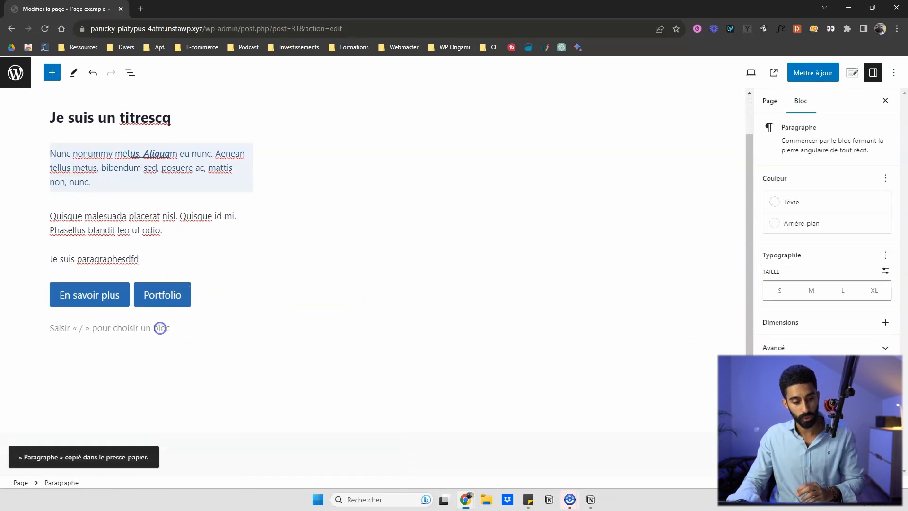
pyautogui.write('Quisque malesuada placerat nisl. Quisque id mi. Phasellus blandit leo ut odio.')
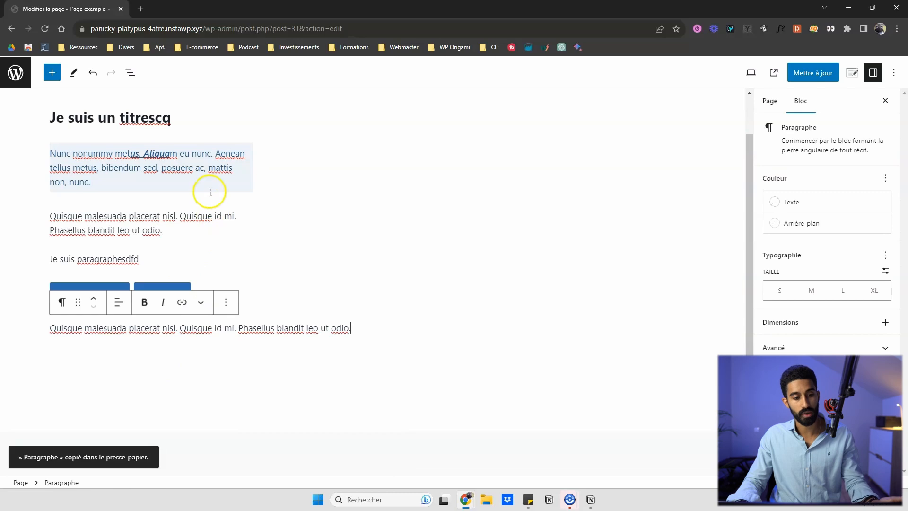
# - Copy the styles of the first column's first paragraph and paste them onto the paragraph below the buttons, allowing clipboard access
pyautogui.click(159, 188)
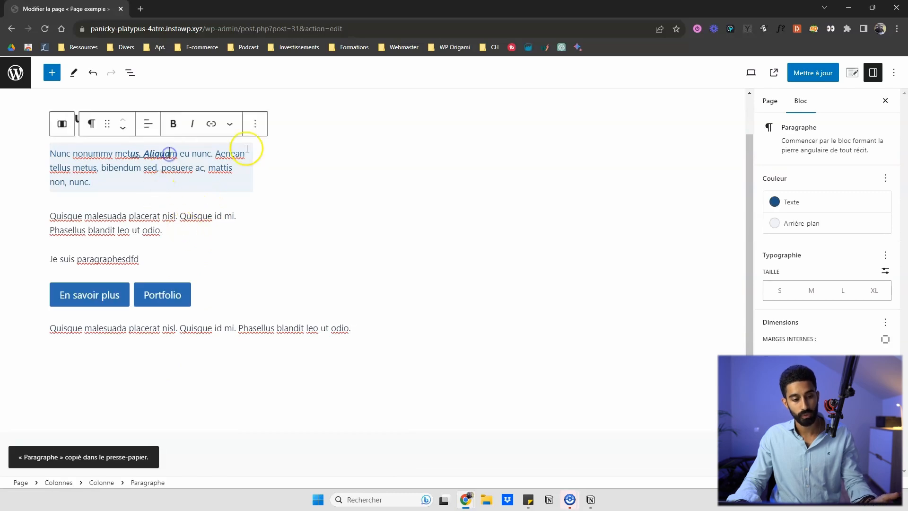
pyautogui.click(255, 123)
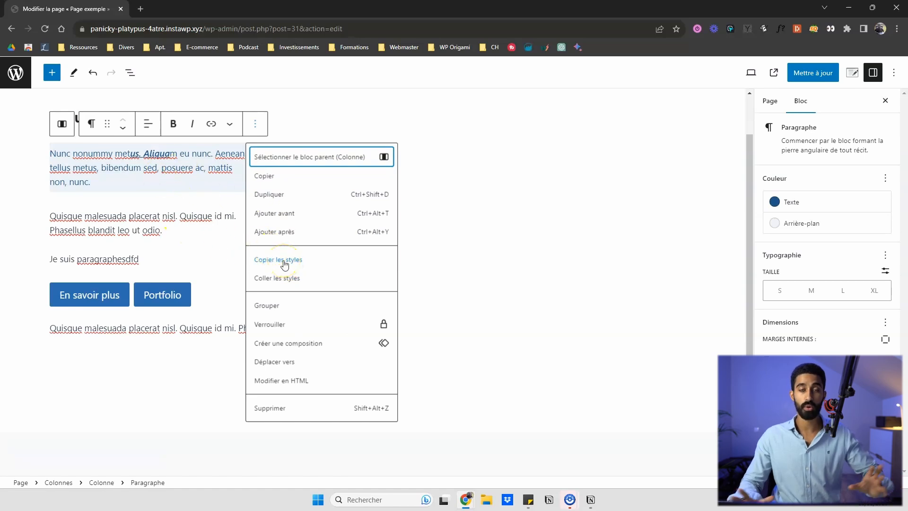
pyautogui.click(280, 262)
pyautogui.click(289, 263)
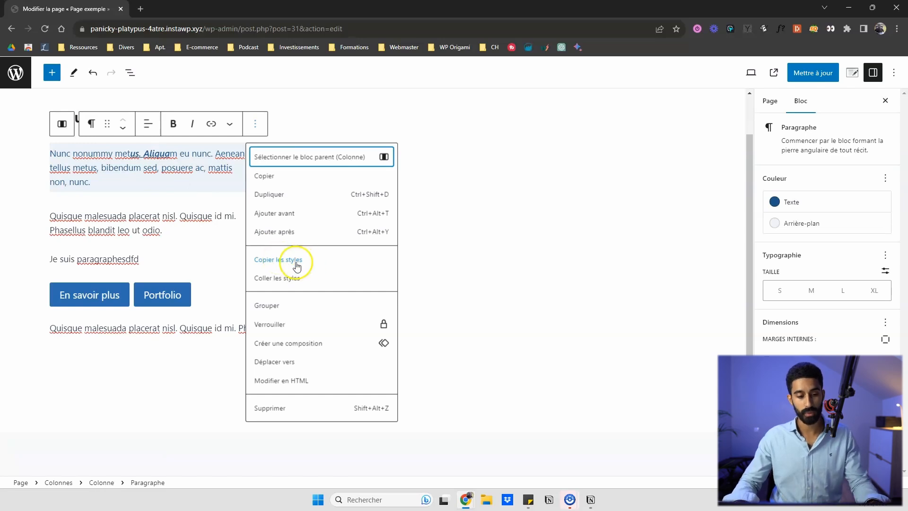
pyautogui.click(203, 328)
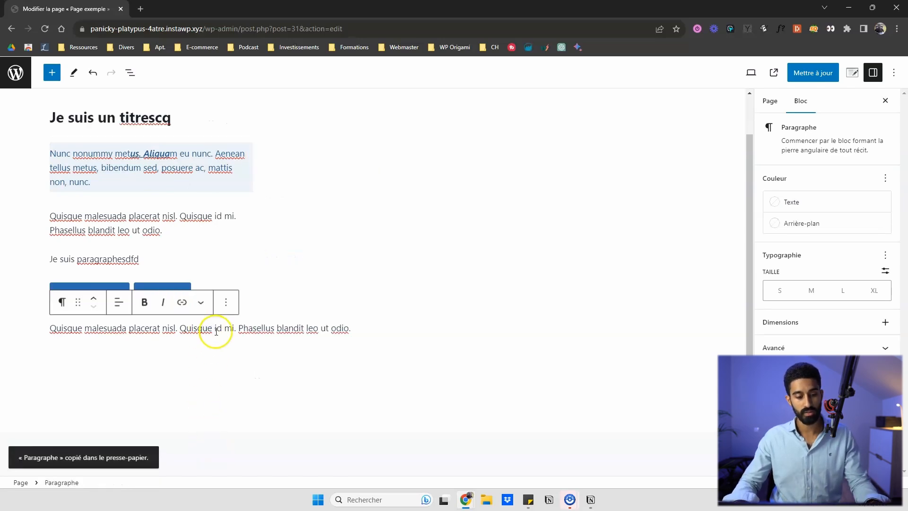
pyautogui.click(227, 311)
pyautogui.click(267, 175)
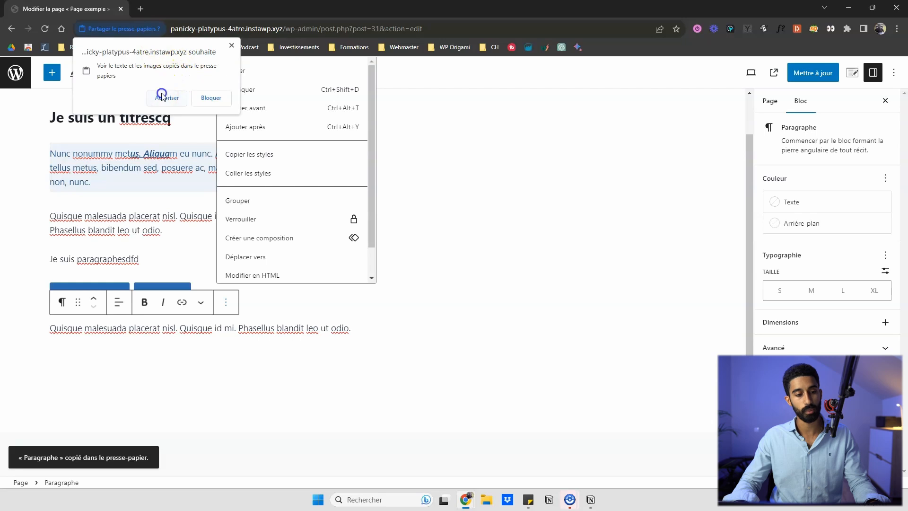
pyautogui.click(162, 96)
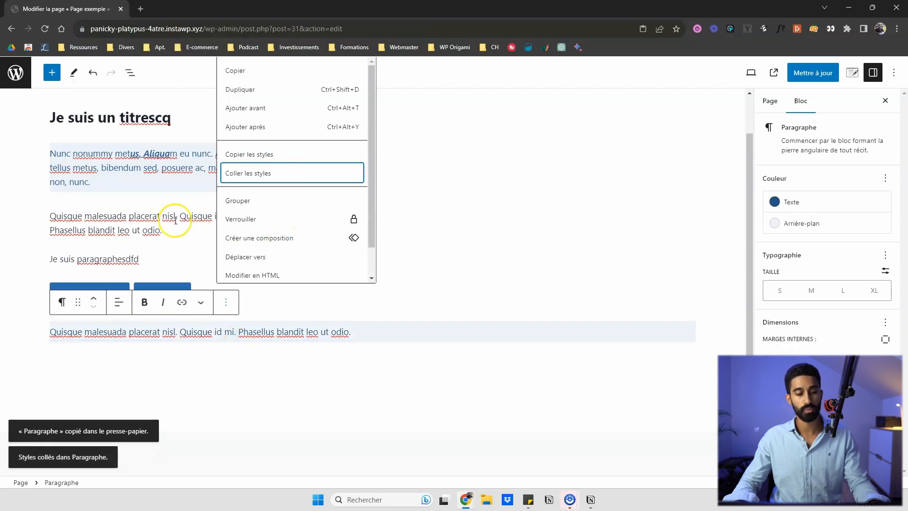
# - Paste the copied paragraph styles onto the first column's second paragraph
pyautogui.click(133, 211)
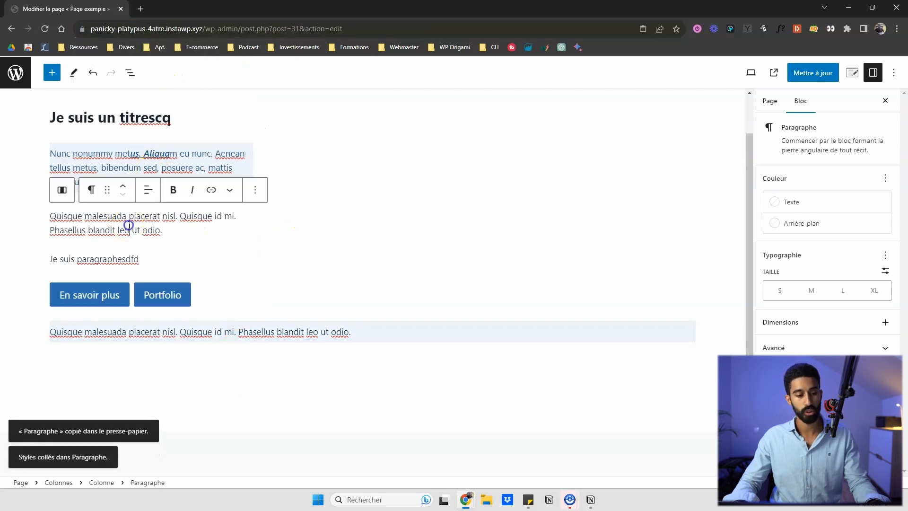
pyautogui.click(253, 190)
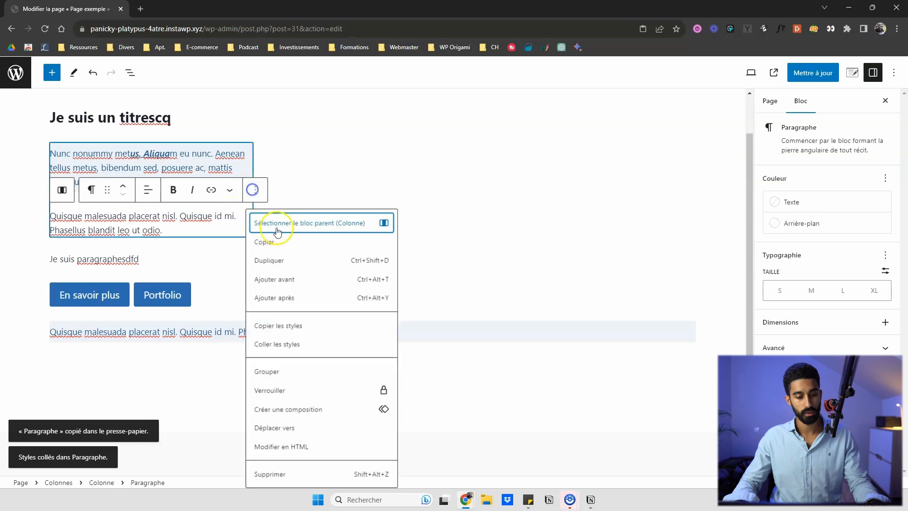
pyautogui.click(277, 344)
pyautogui.click(181, 214)
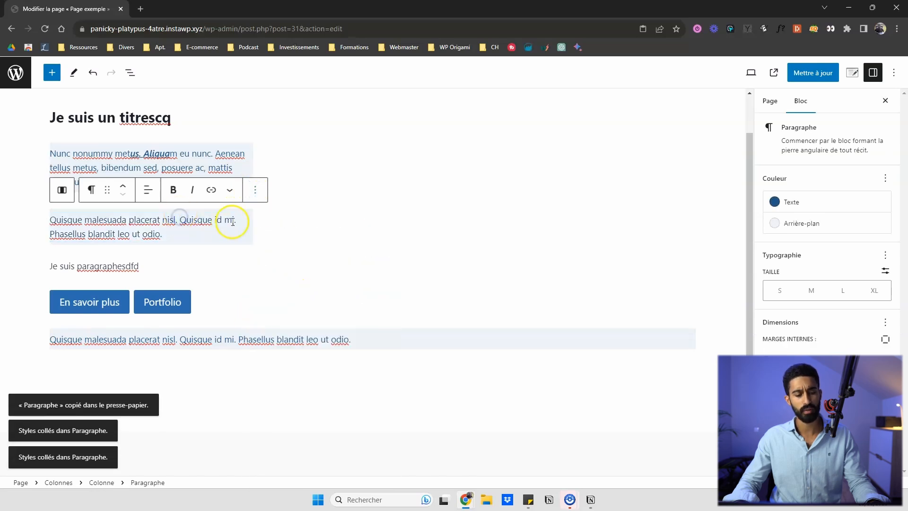
# - Undo the styles pasted onto the second paragraph and onto the paragraph below the buttons
pyautogui.click(268, 213)
pyautogui.click(232, 218)
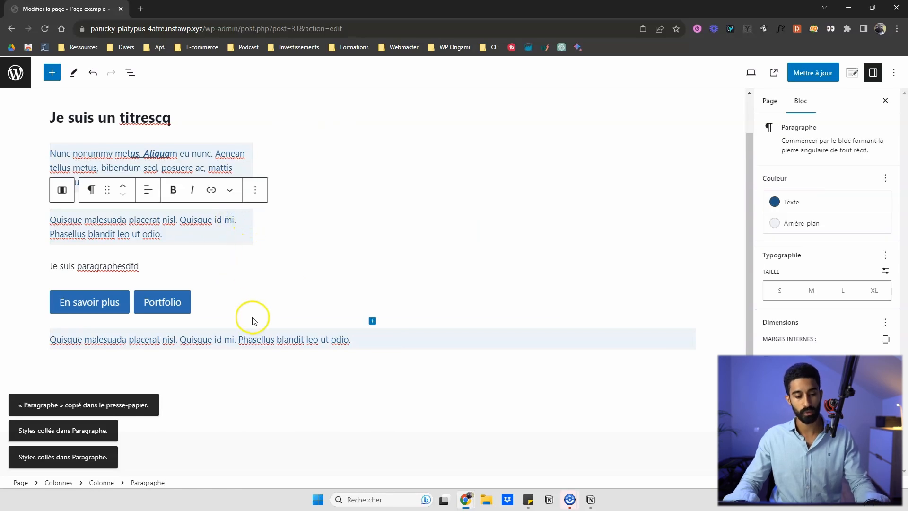
pyautogui.hotkey('ctrl', 'z')
pyautogui.hotkey('ctrl', 'z')
# - Start creating a composition from the first column's first paragraph
pyautogui.click(236, 146)
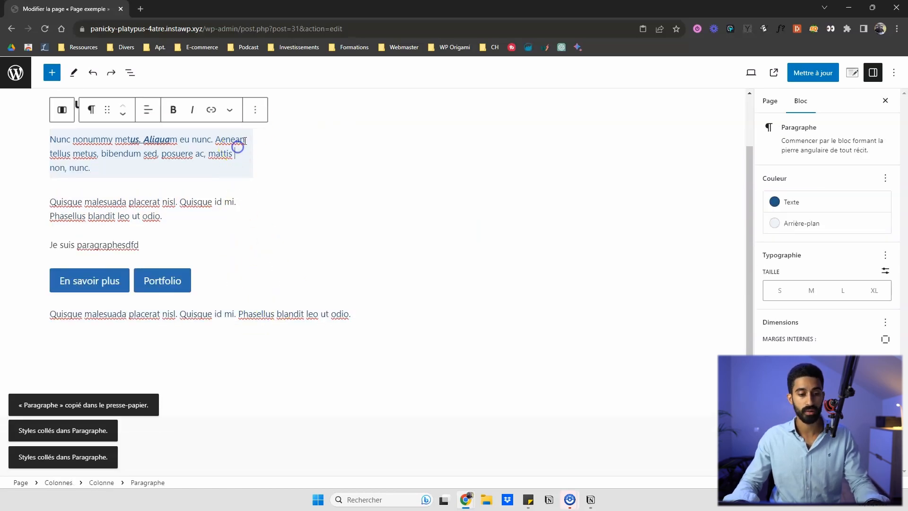
pyautogui.click(255, 109)
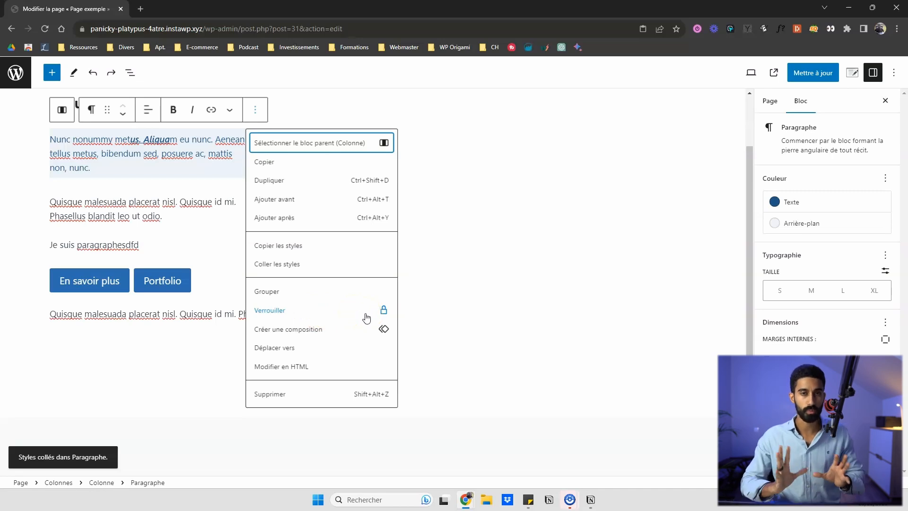
pyautogui.click(287, 331)
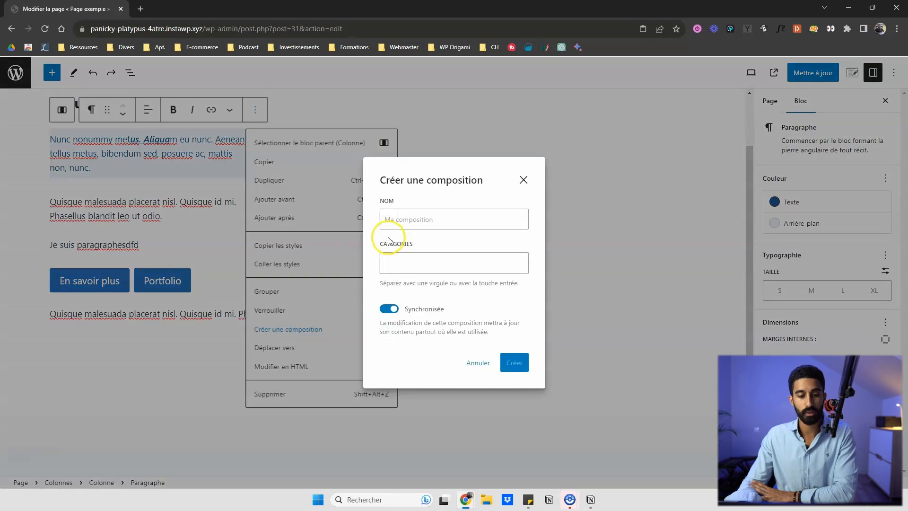